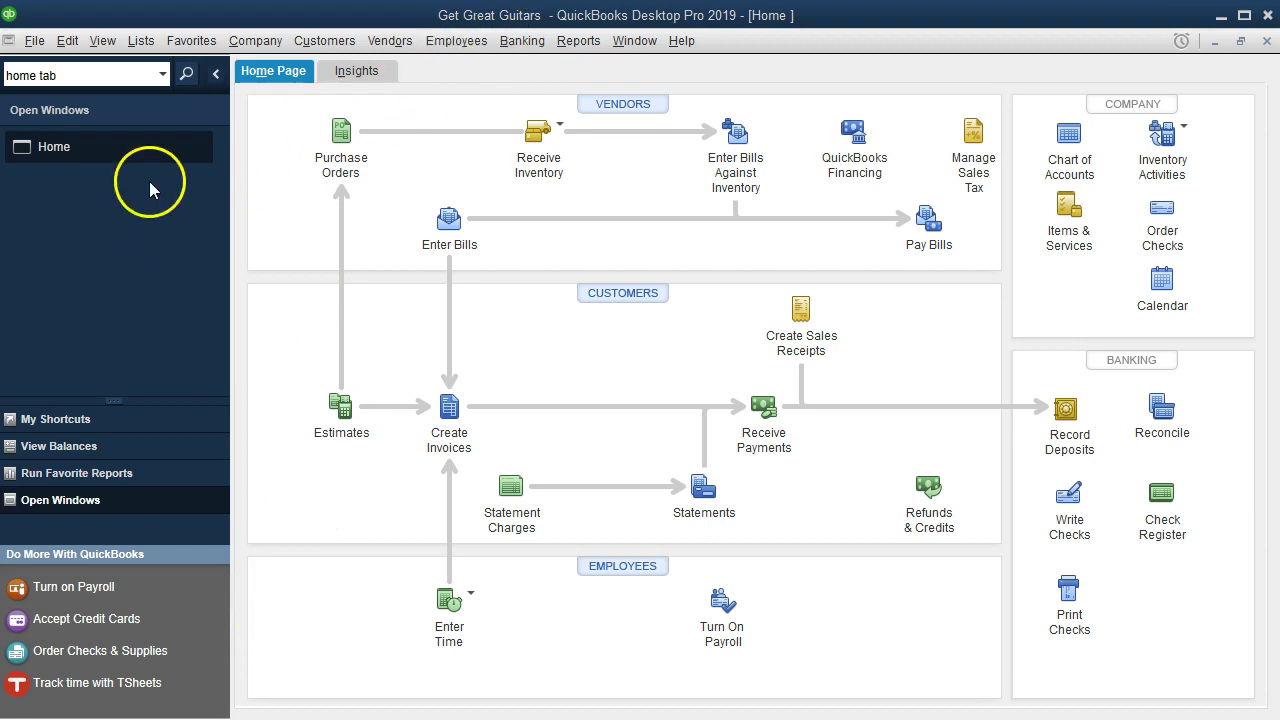
# Show the list of open windows.
pyautogui.click(104, 42)
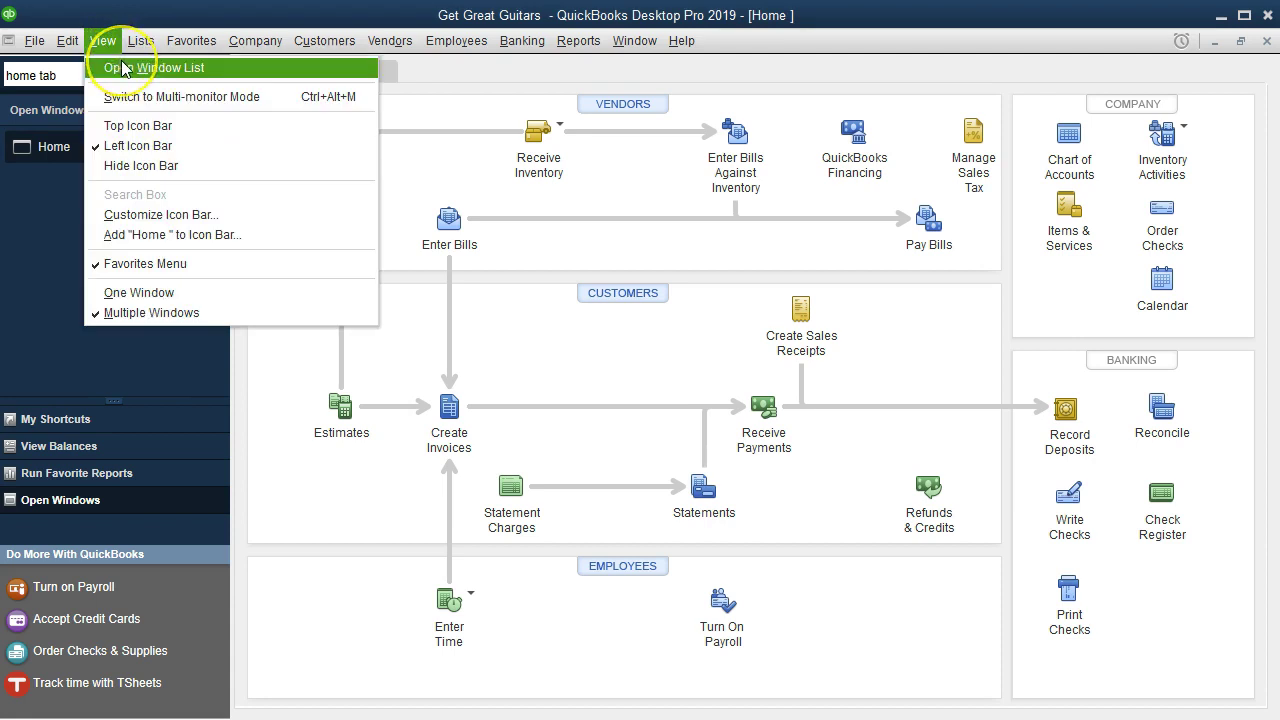
pyautogui.click(121, 66)
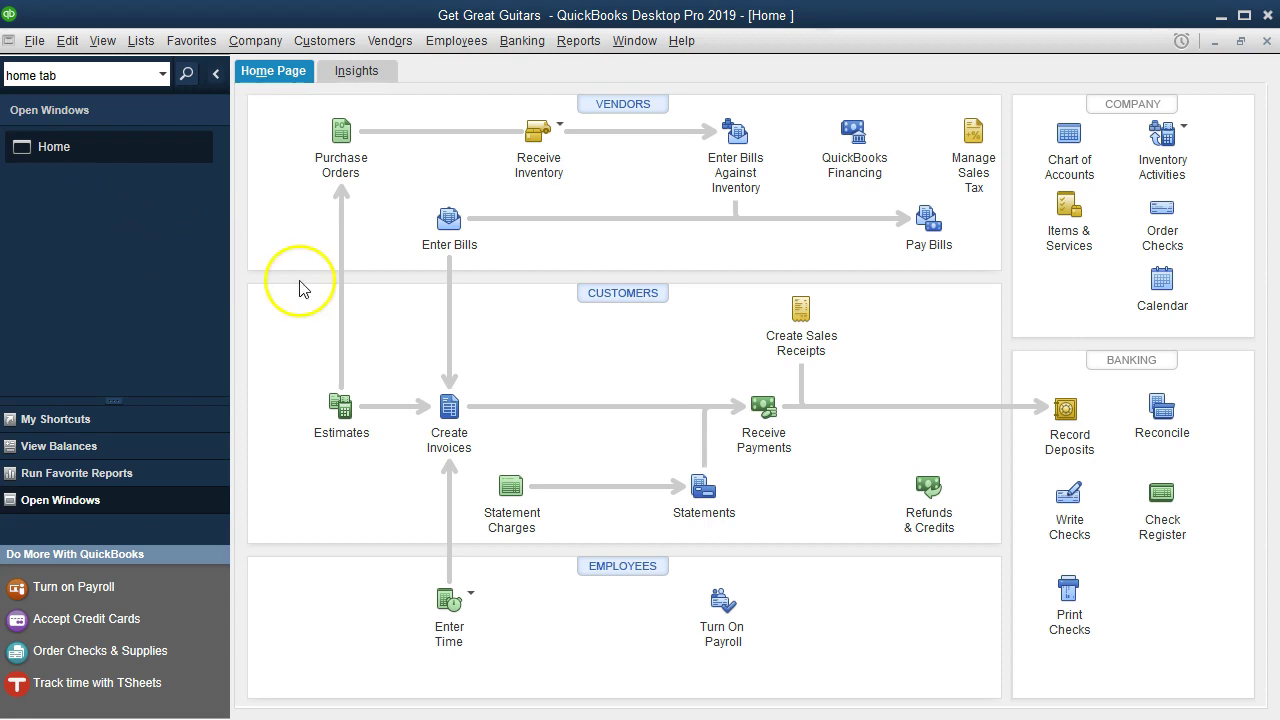
# Open a blank invoice form, examine its line fields and the items available for selection, and close the form.
pyautogui.click(452, 419)
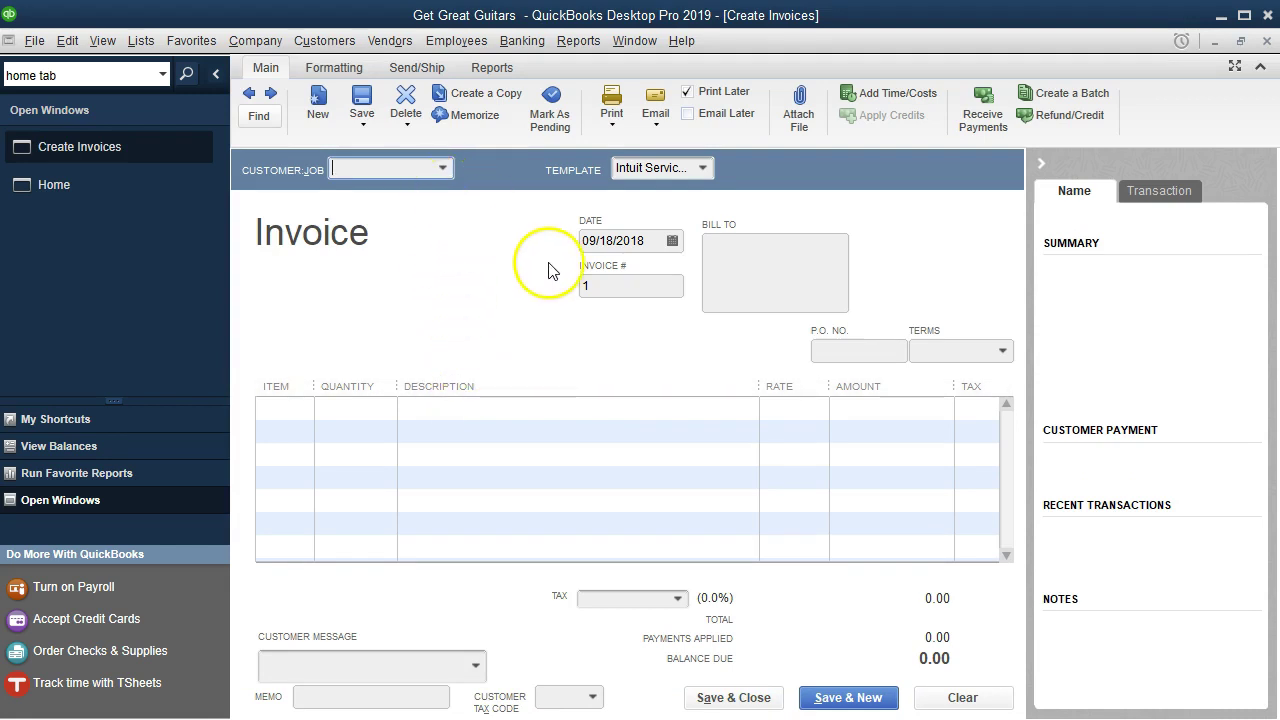
pyautogui.click(362, 415)
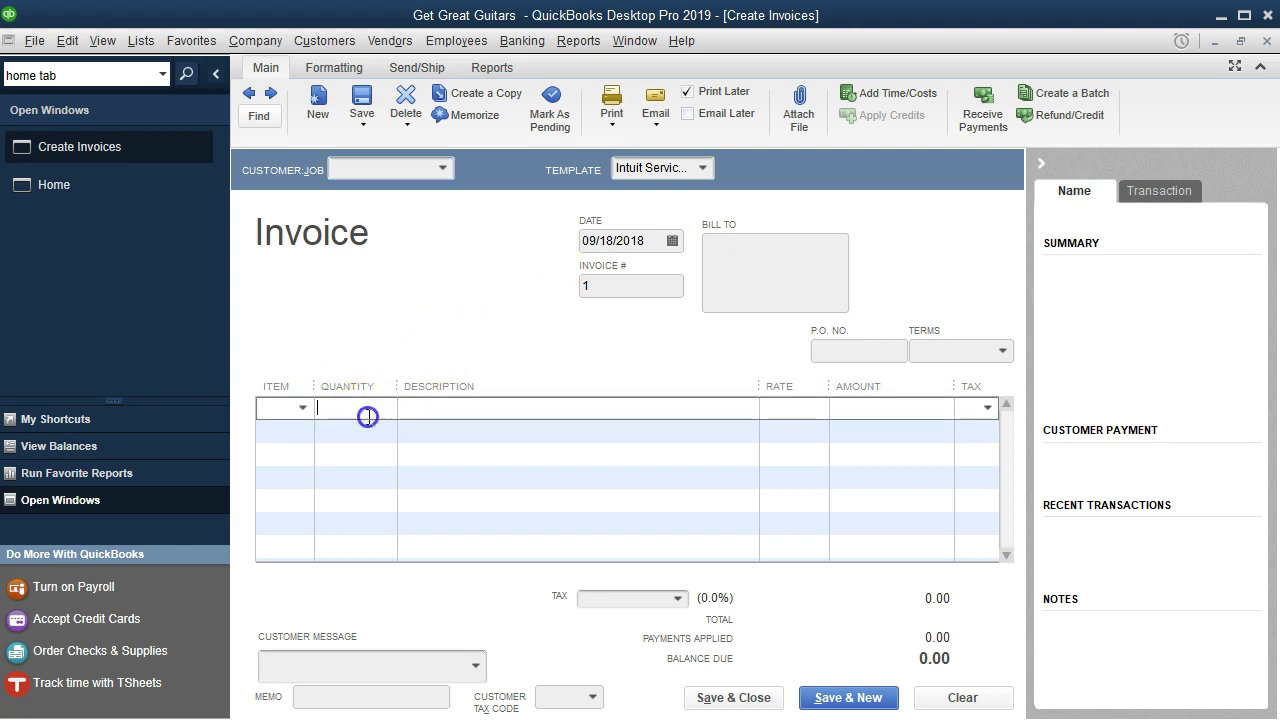
pyautogui.click(314, 418)
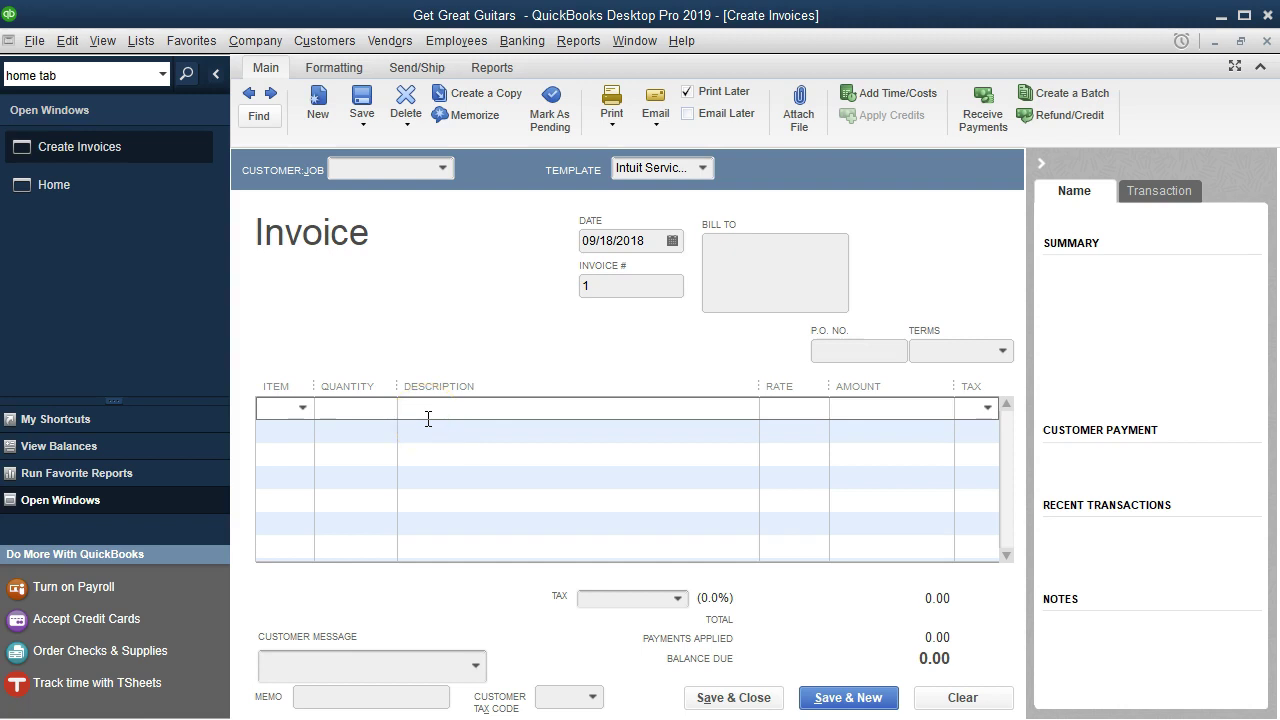
pyautogui.click(778, 430)
pyautogui.click(735, 424)
pyautogui.click(305, 409)
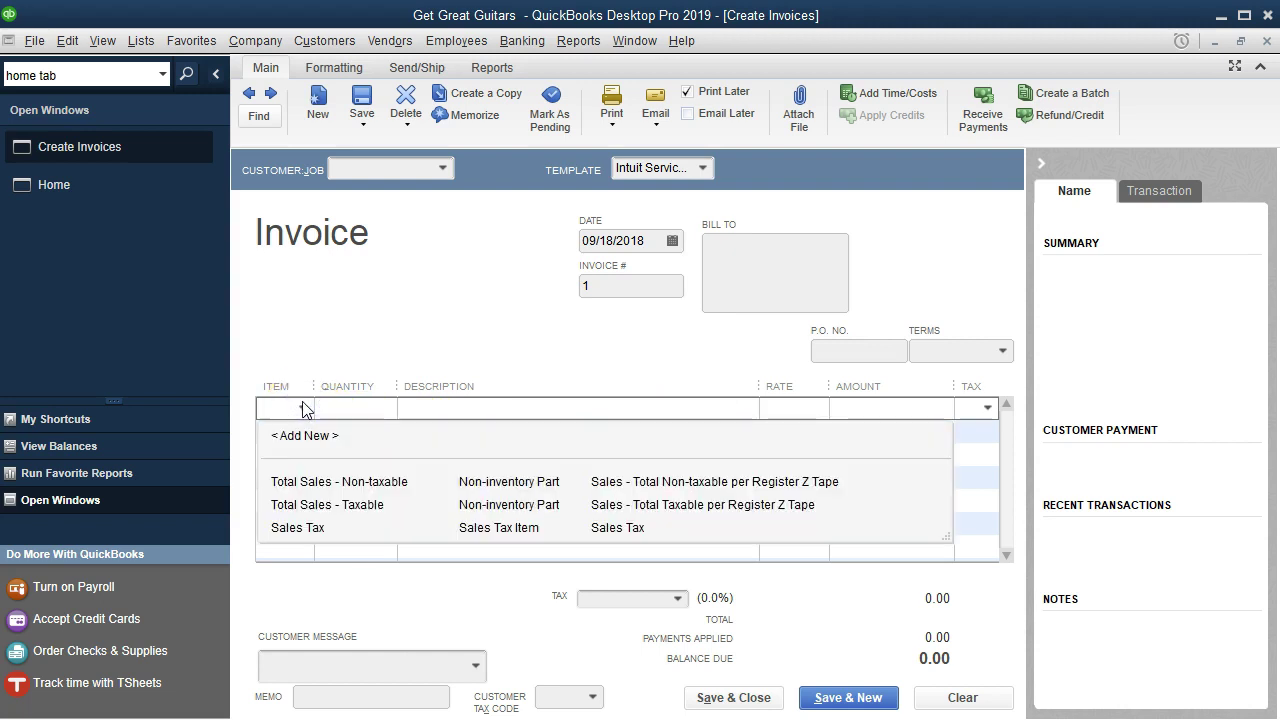
pyautogui.click(337, 323)
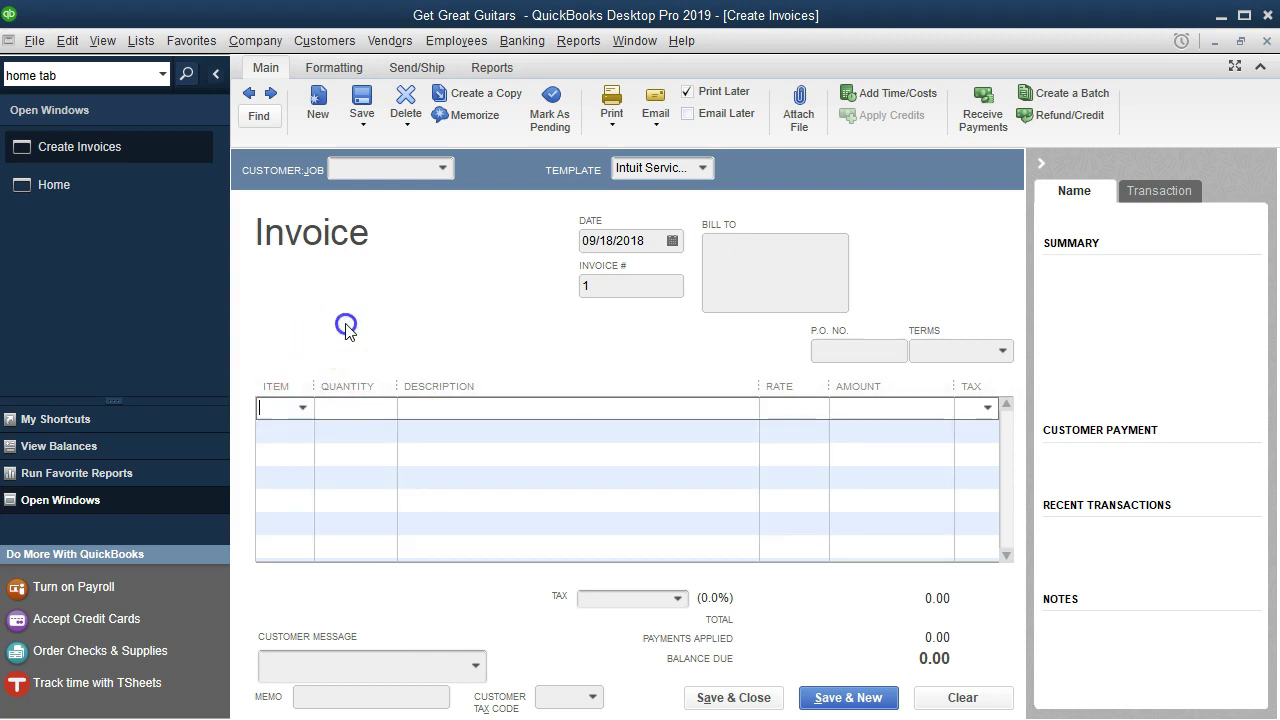
pyautogui.click(320, 421)
pyautogui.click(1266, 43)
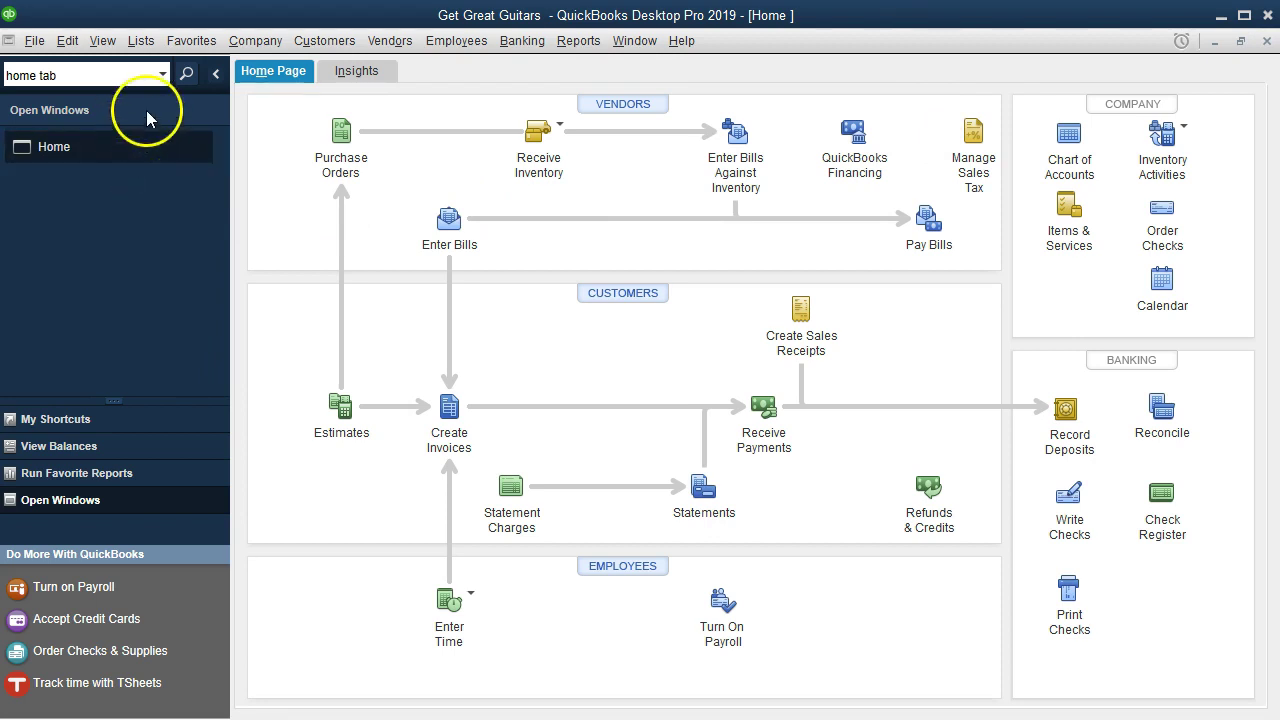
# Open the Item List.
pyautogui.click(140, 42)
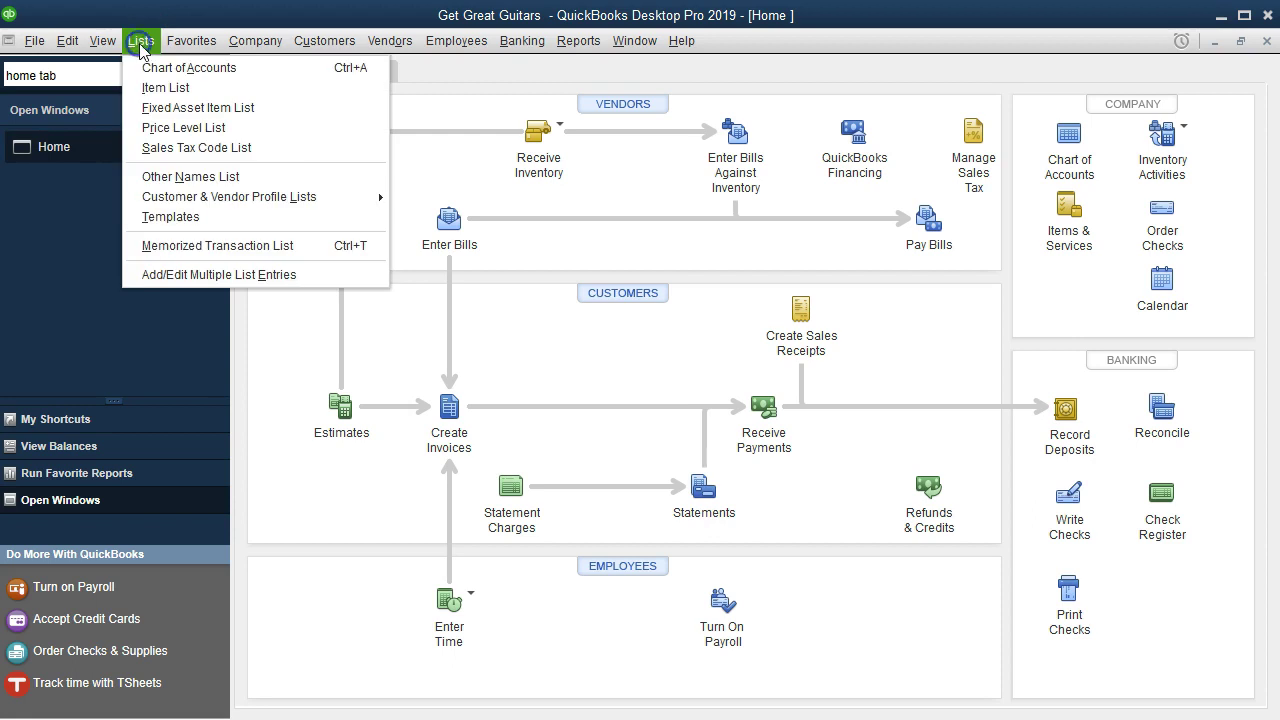
pyautogui.click(310, 88)
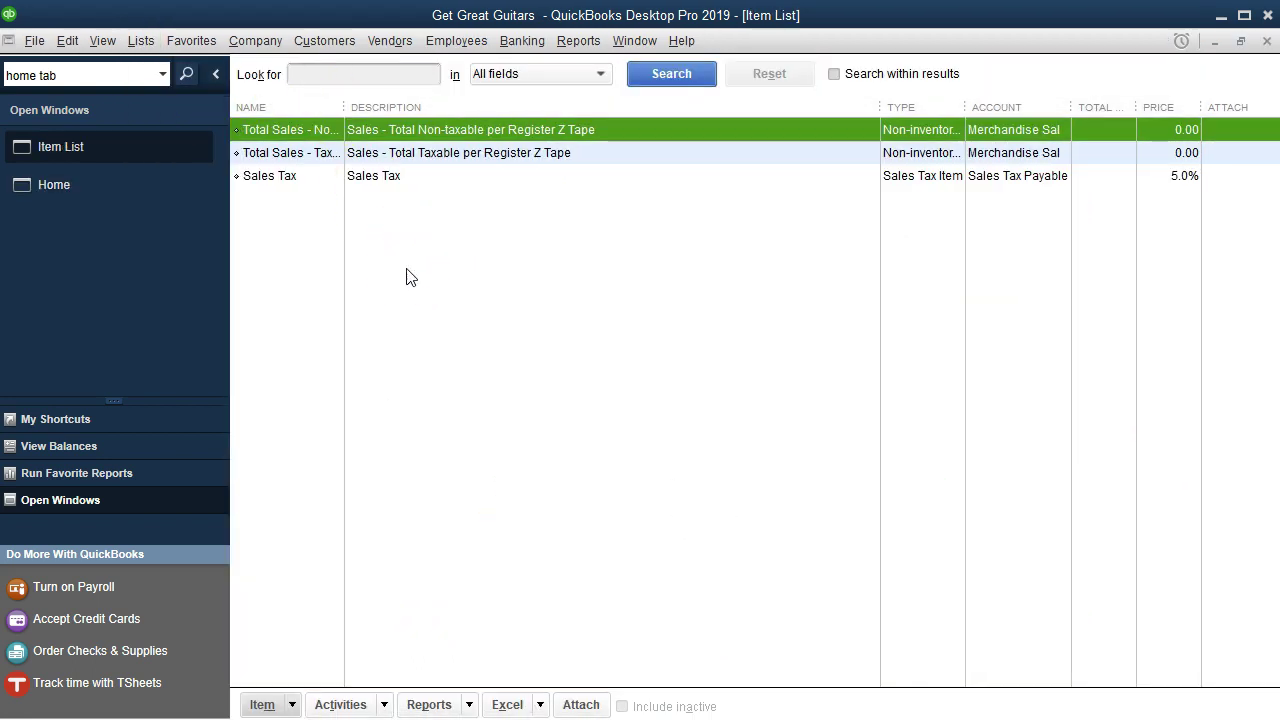
pyautogui.click(401, 268)
pyautogui.click(248, 592)
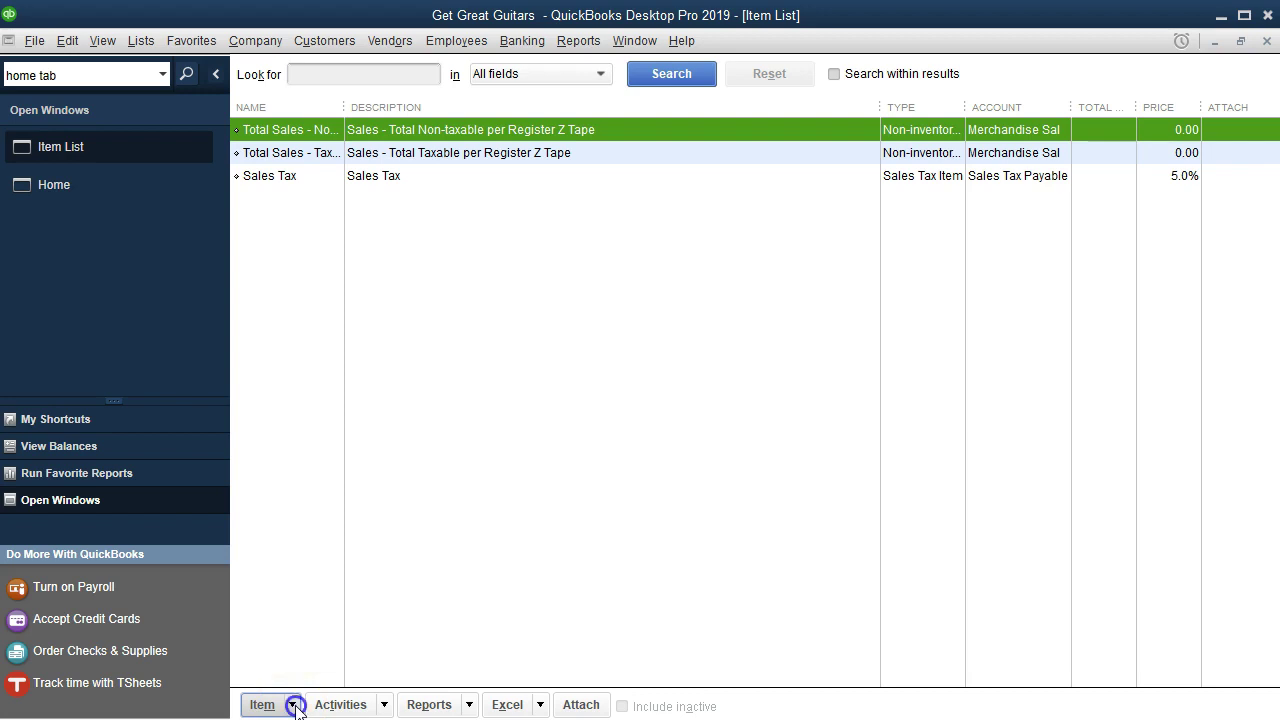
# Open a new item form, review the available item types, and close the form without creating an item.
pyautogui.click(293, 705)
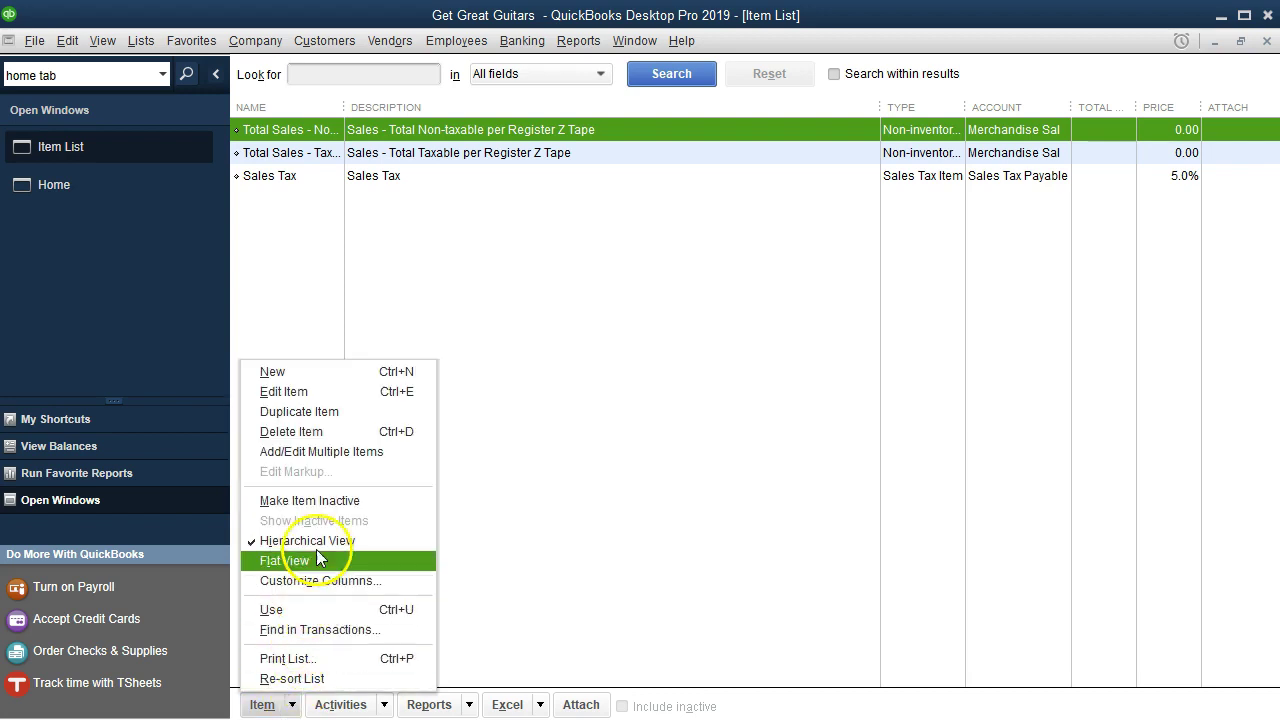
pyautogui.click(341, 376)
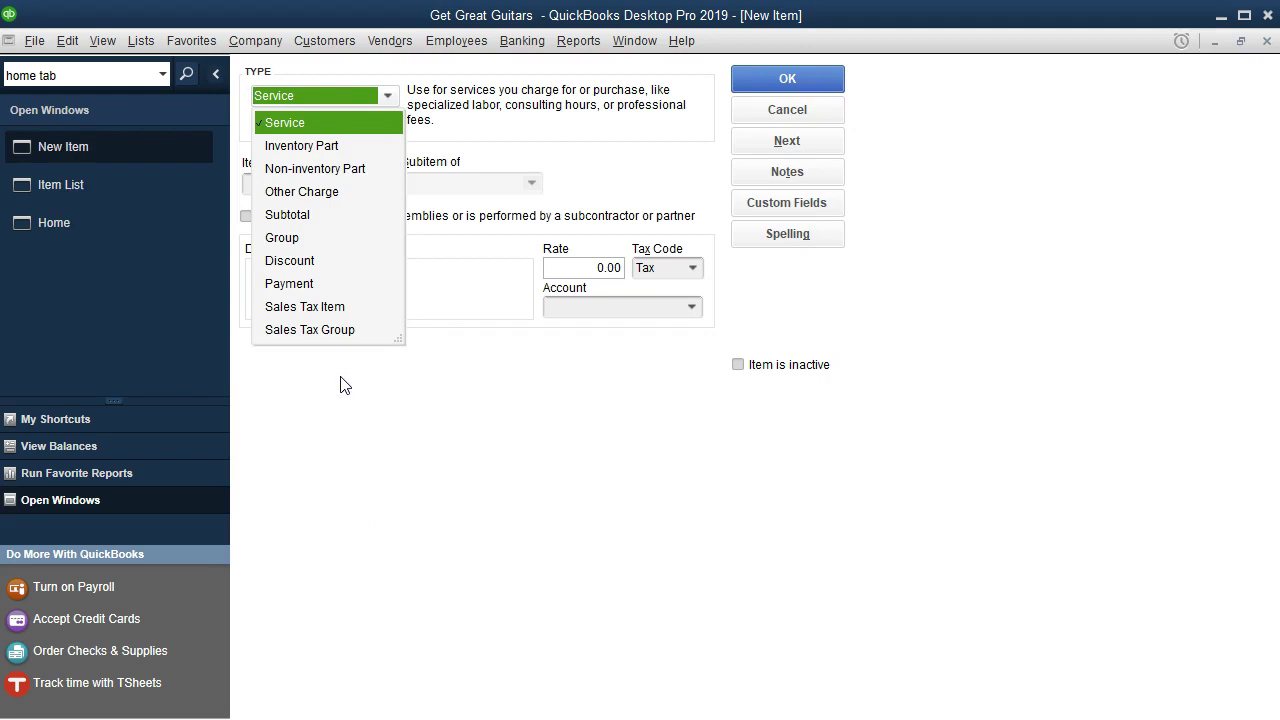
pyautogui.click(335, 405)
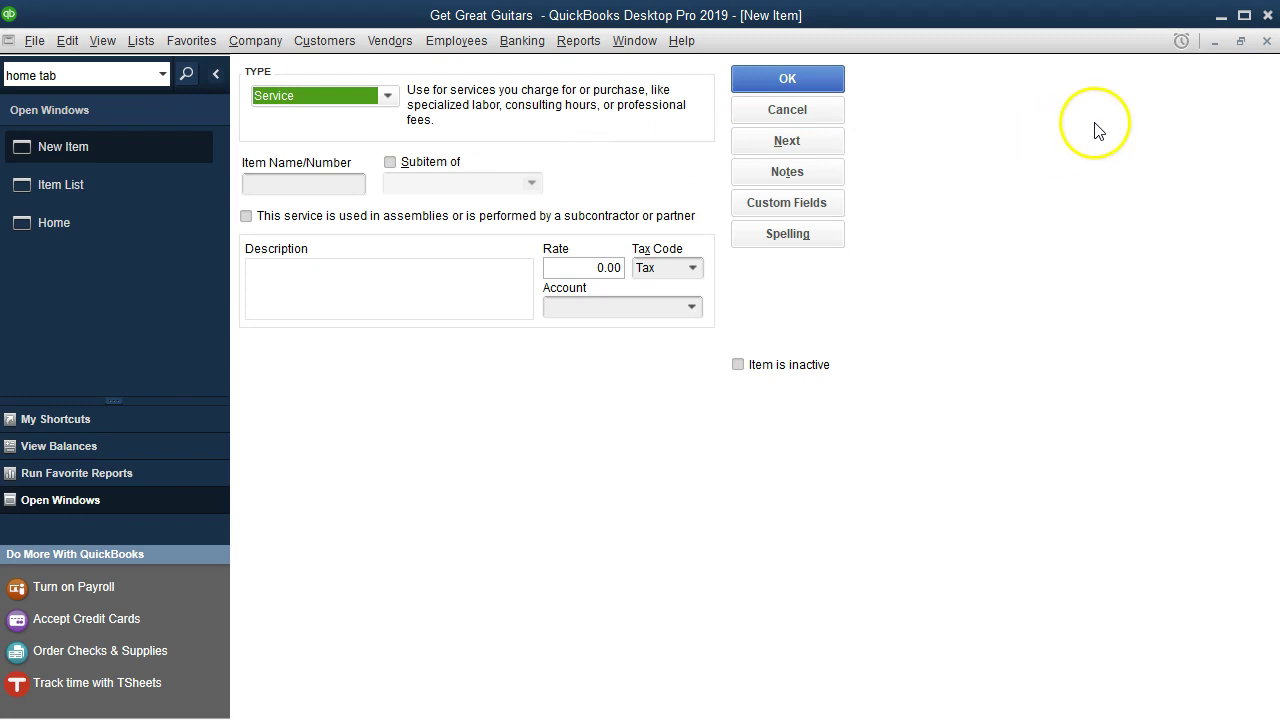
pyautogui.click(1267, 41)
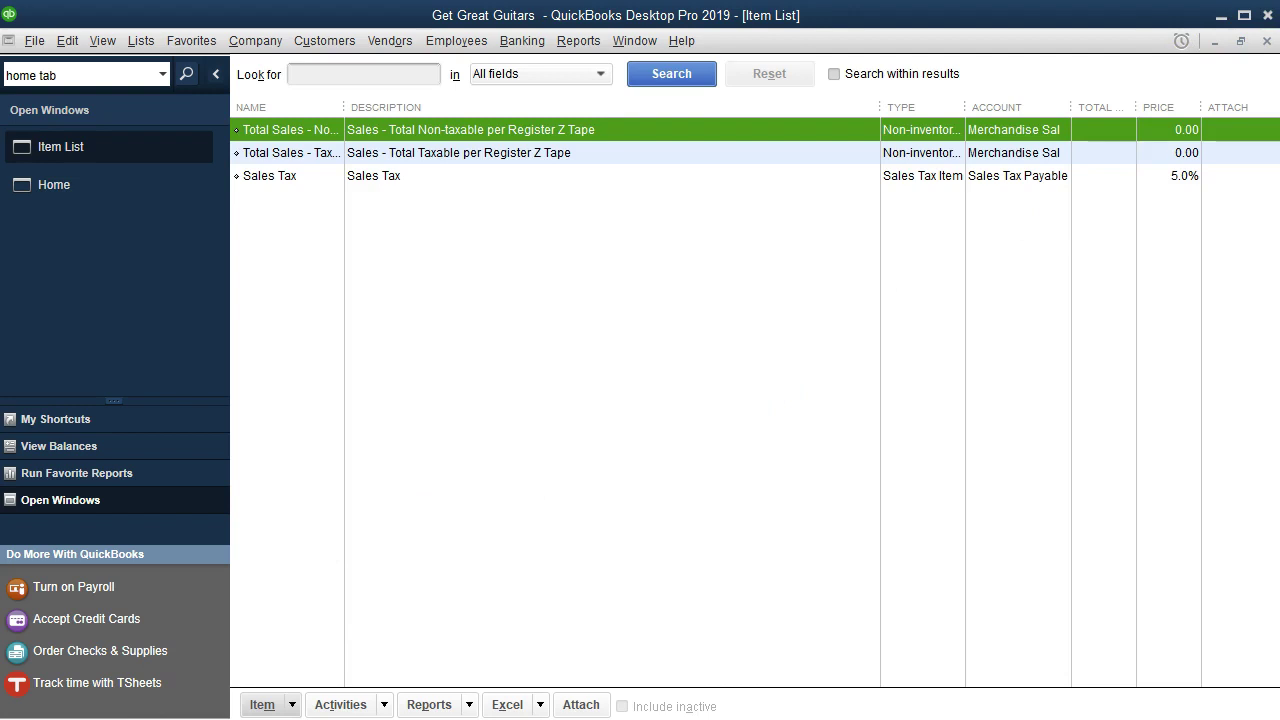
# Open the form for adding or editing multiple items, with Service Items as the list to edit.
pyautogui.click(293, 706)
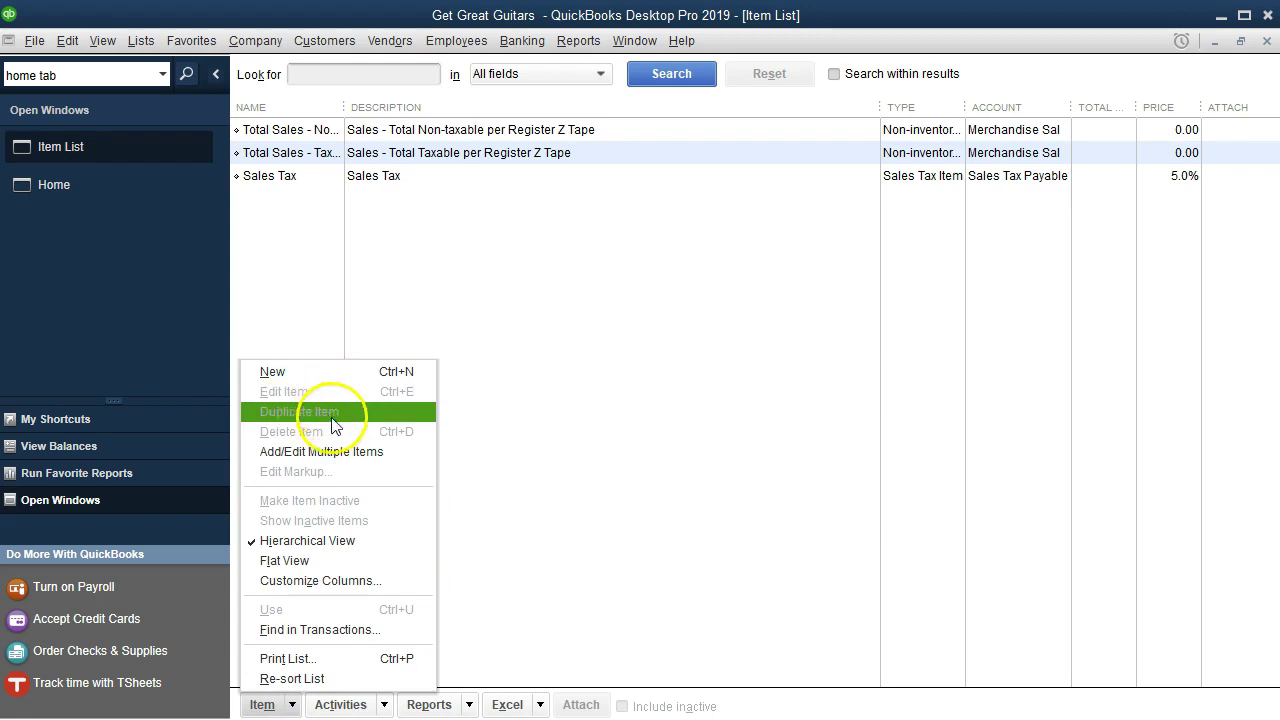
pyautogui.click(397, 452)
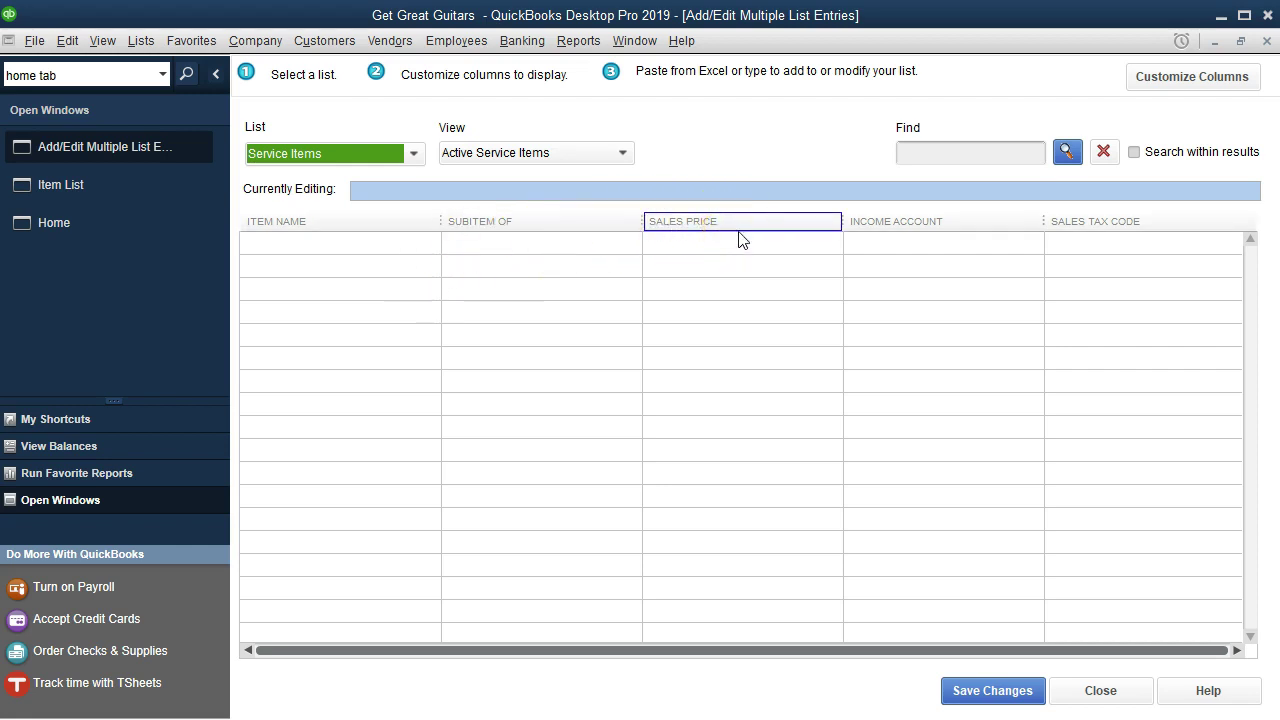
pyautogui.click(486, 285)
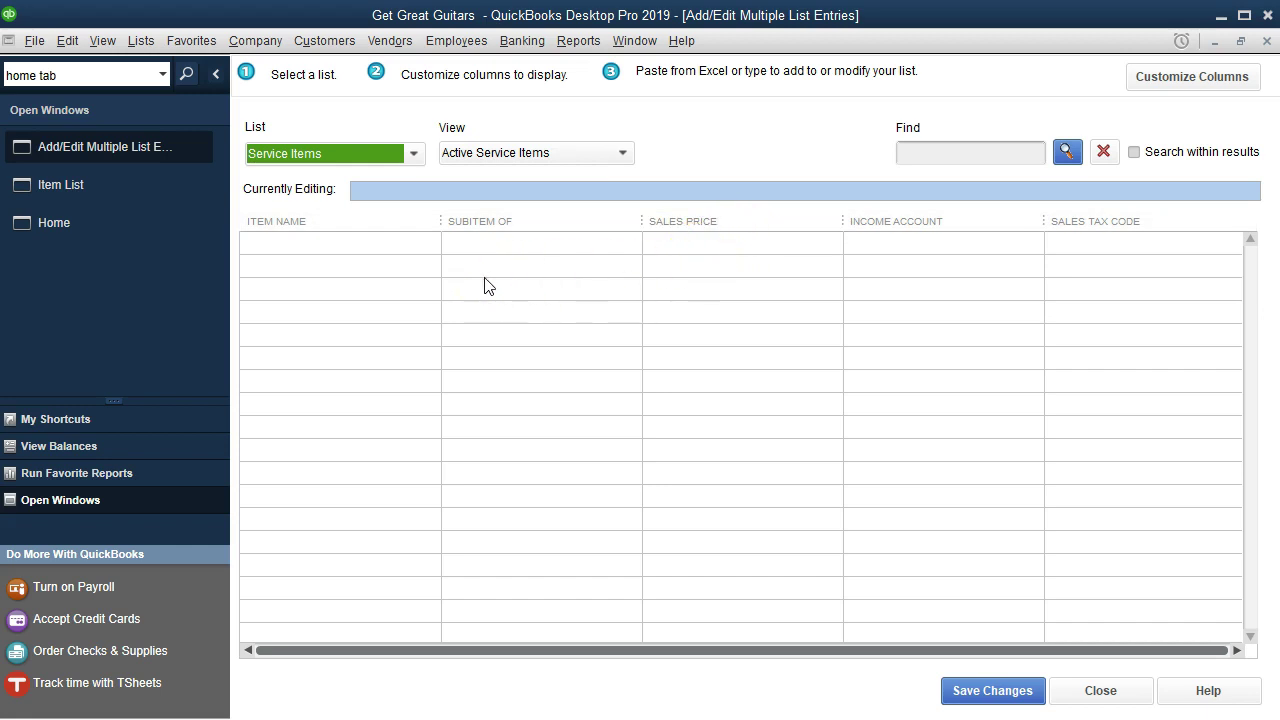
pyautogui.click(414, 156)
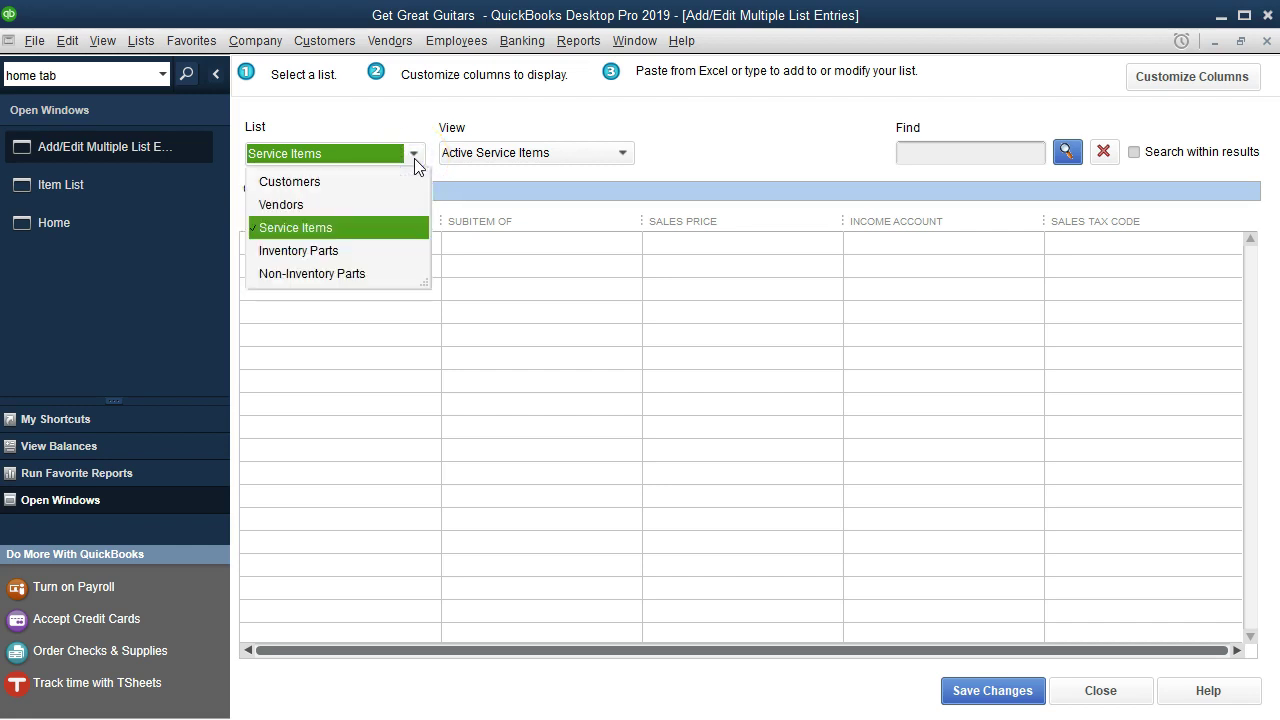
pyautogui.click(381, 229)
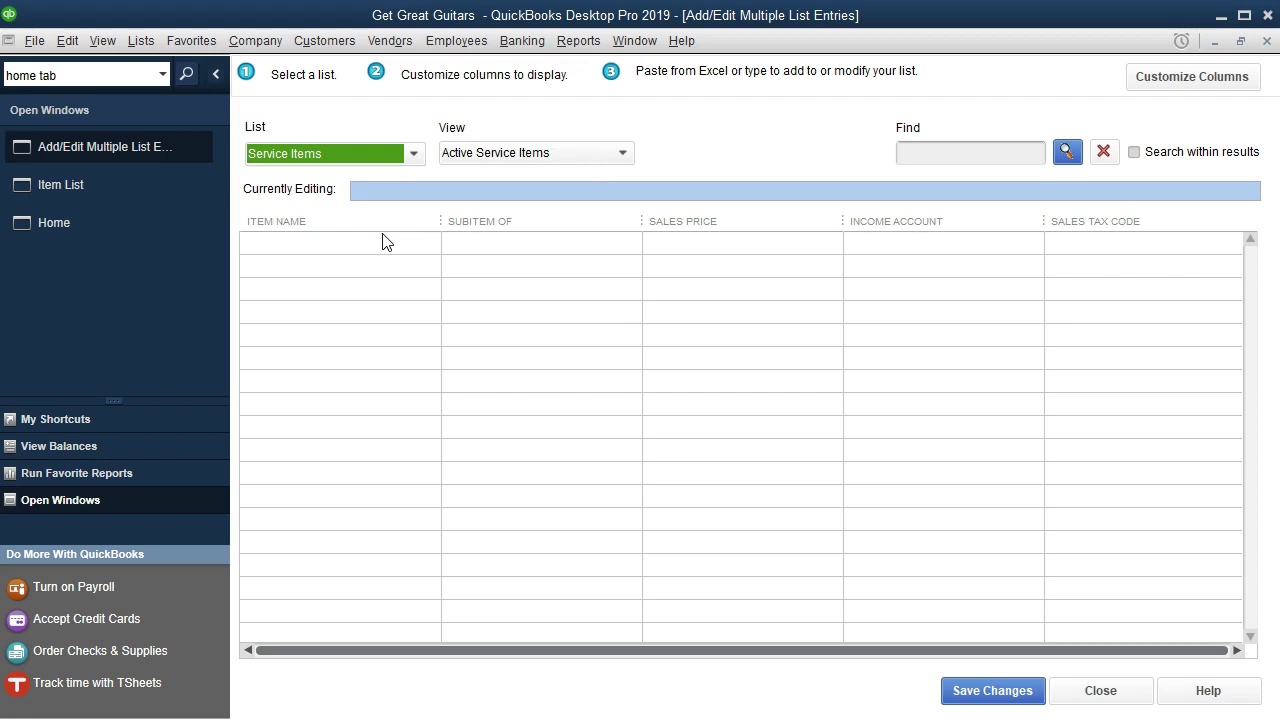
# Start an entry in the first service item row, dismiss the time-saving tip, and examine the row's fields.
pyautogui.click(370, 252)
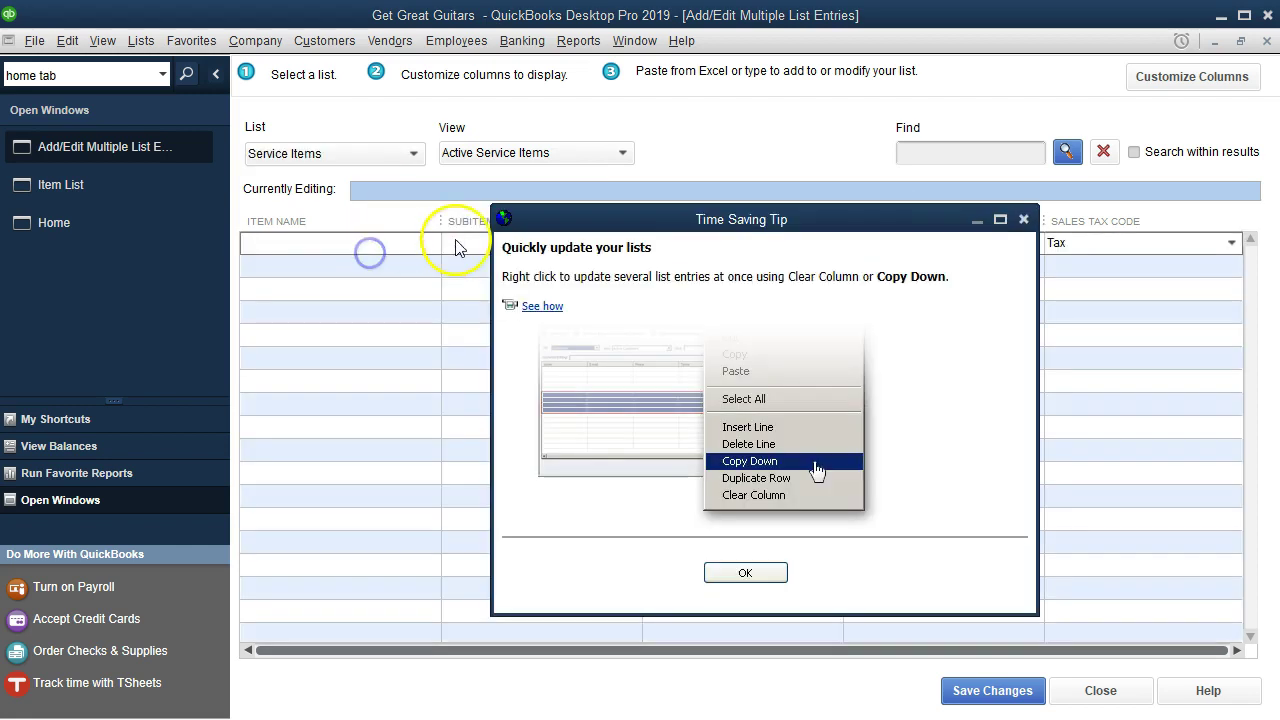
pyautogui.click(773, 580)
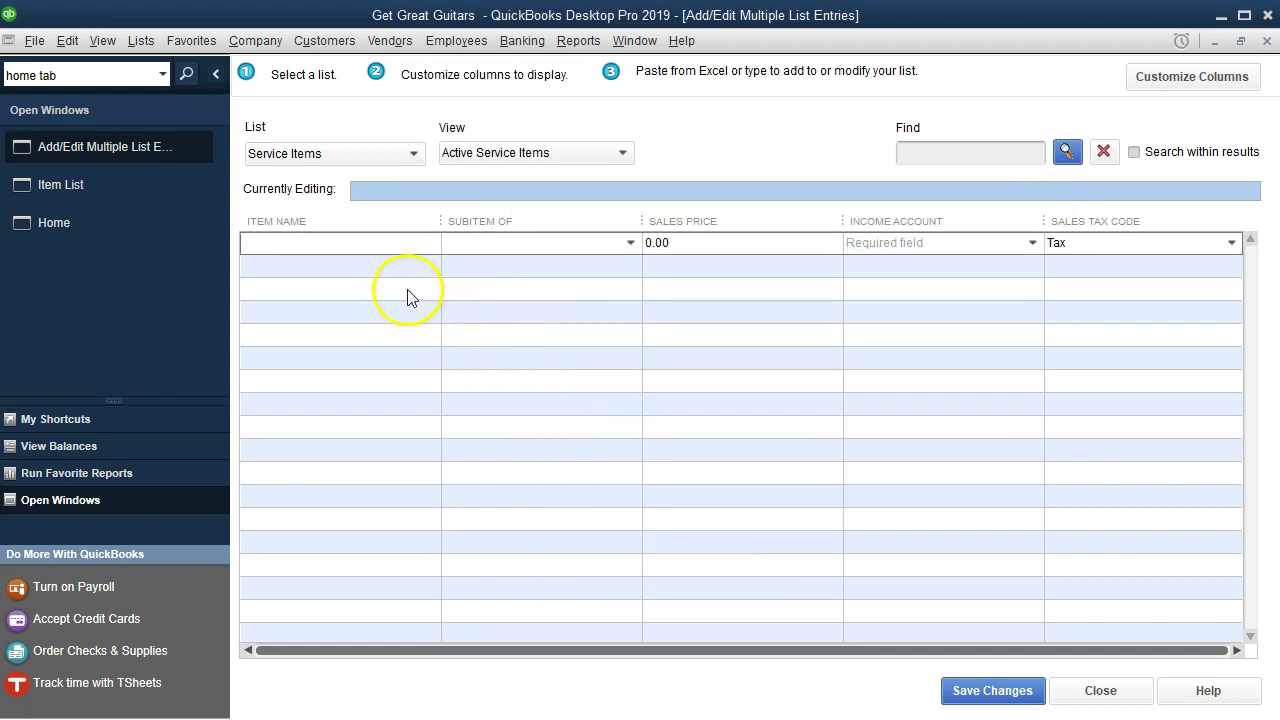
pyautogui.click(546, 249)
pyautogui.click(692, 253)
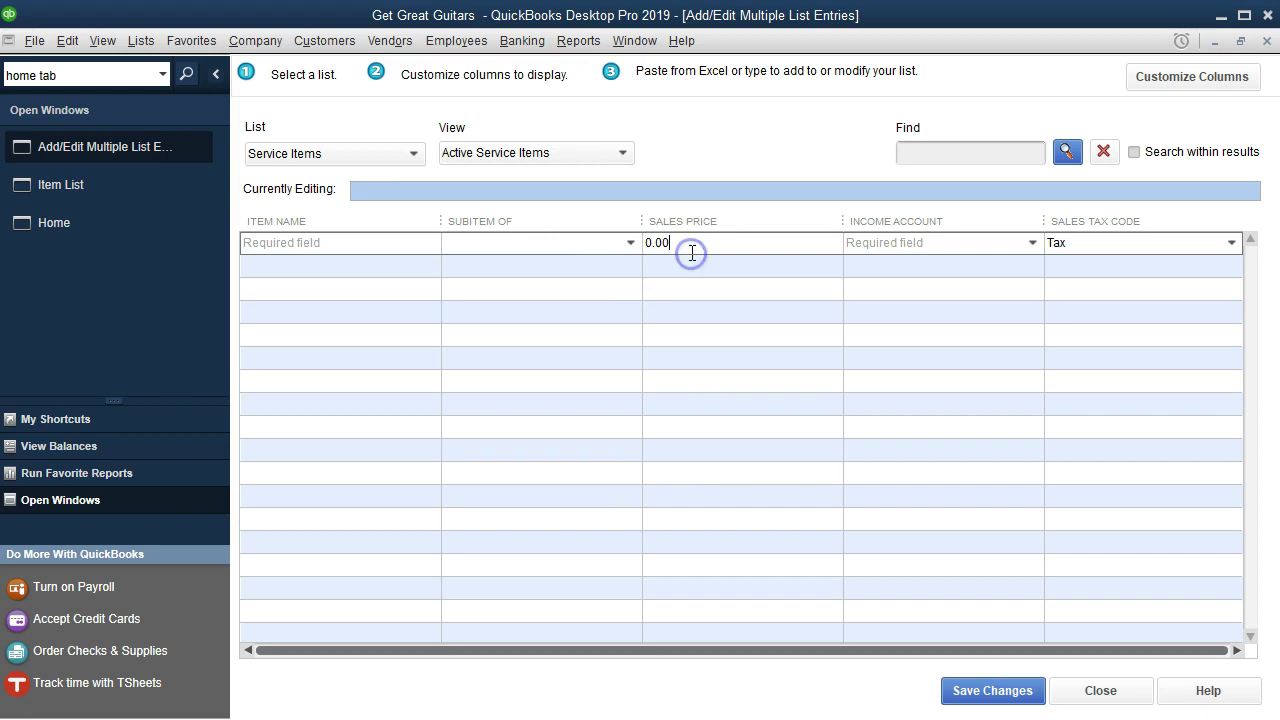
pyautogui.click(869, 249)
pyautogui.click(871, 263)
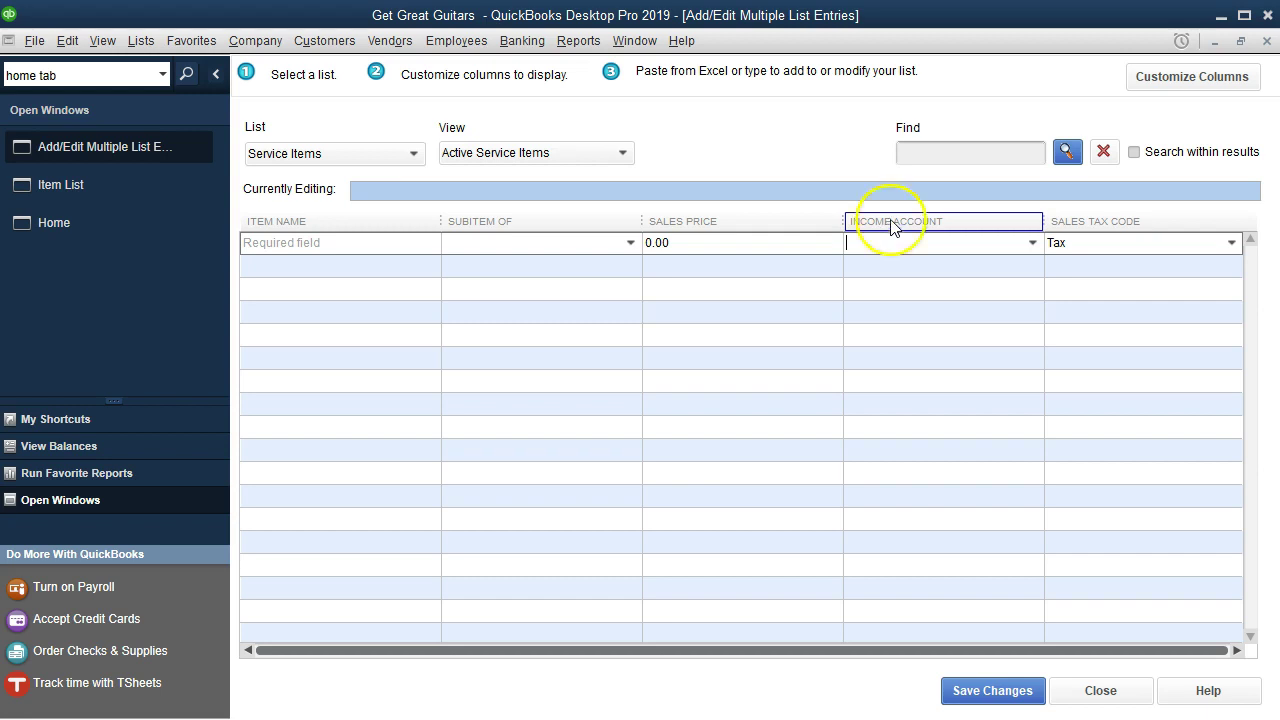
# Add Sales Description to the chosen columns of the Service Items grid.
pyautogui.click(1192, 80)
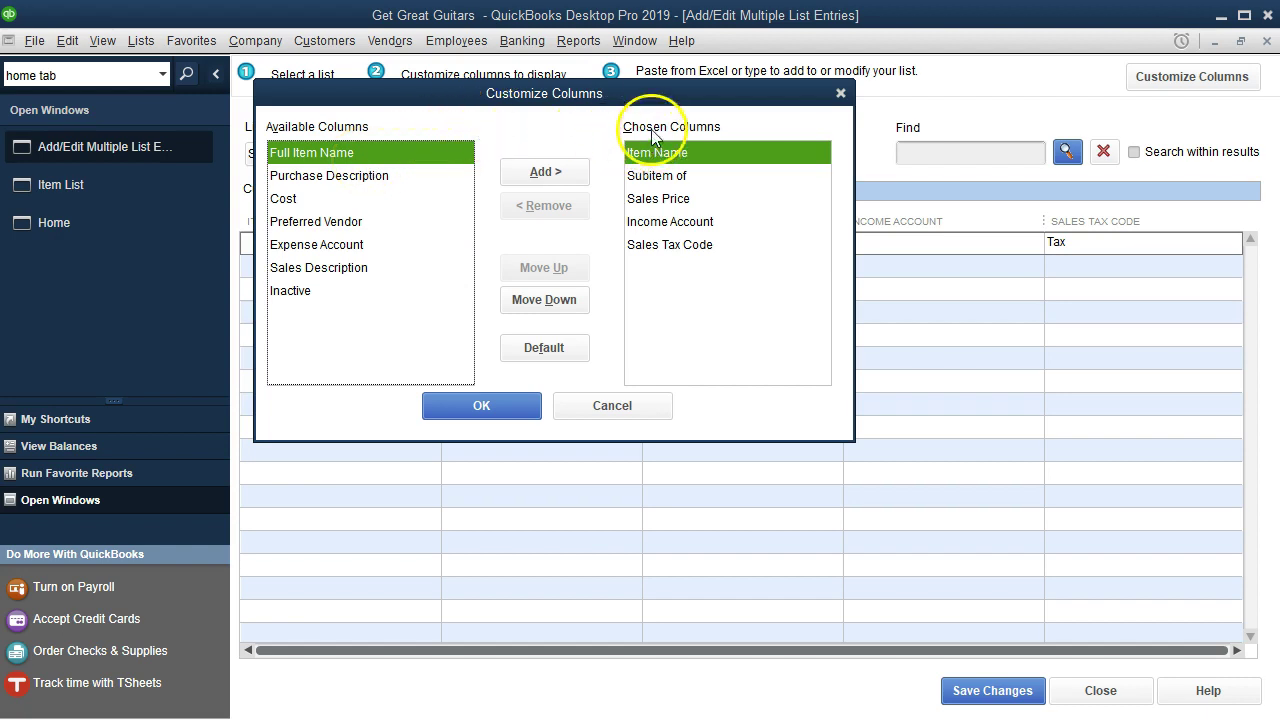
pyautogui.moveTo(651, 100); pyautogui.dragTo(738, 261)
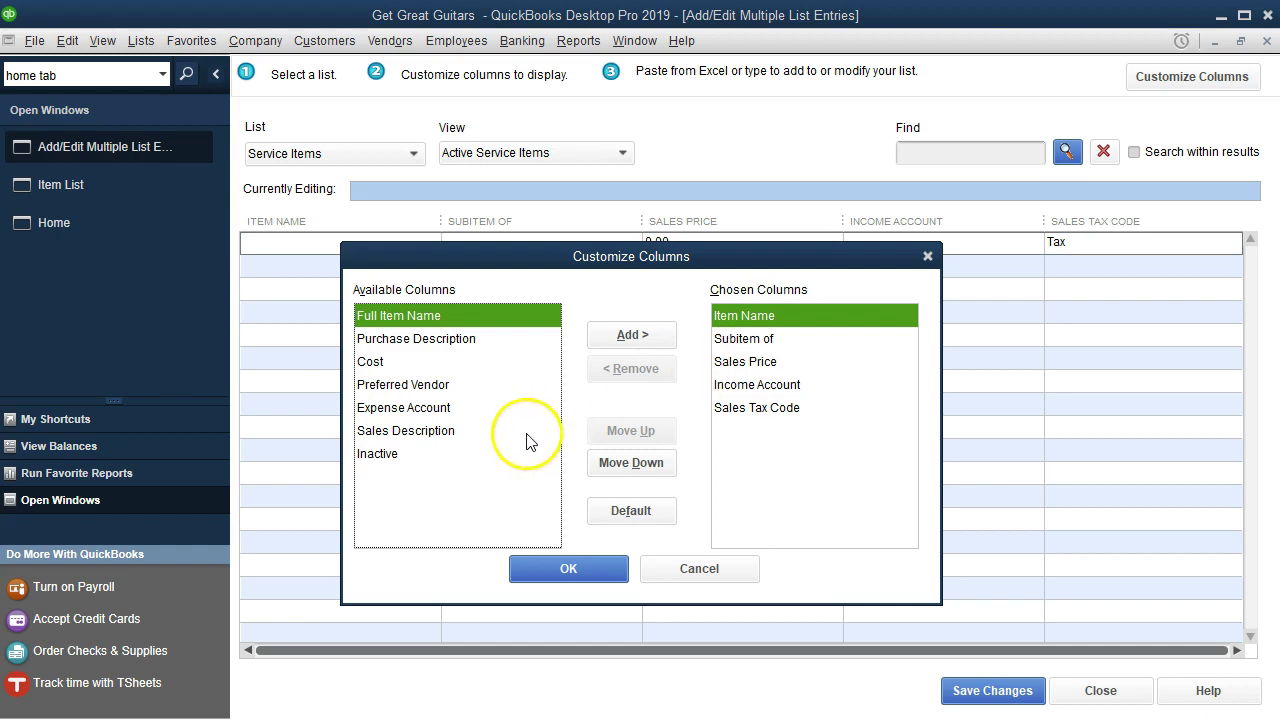
pyautogui.click(444, 434)
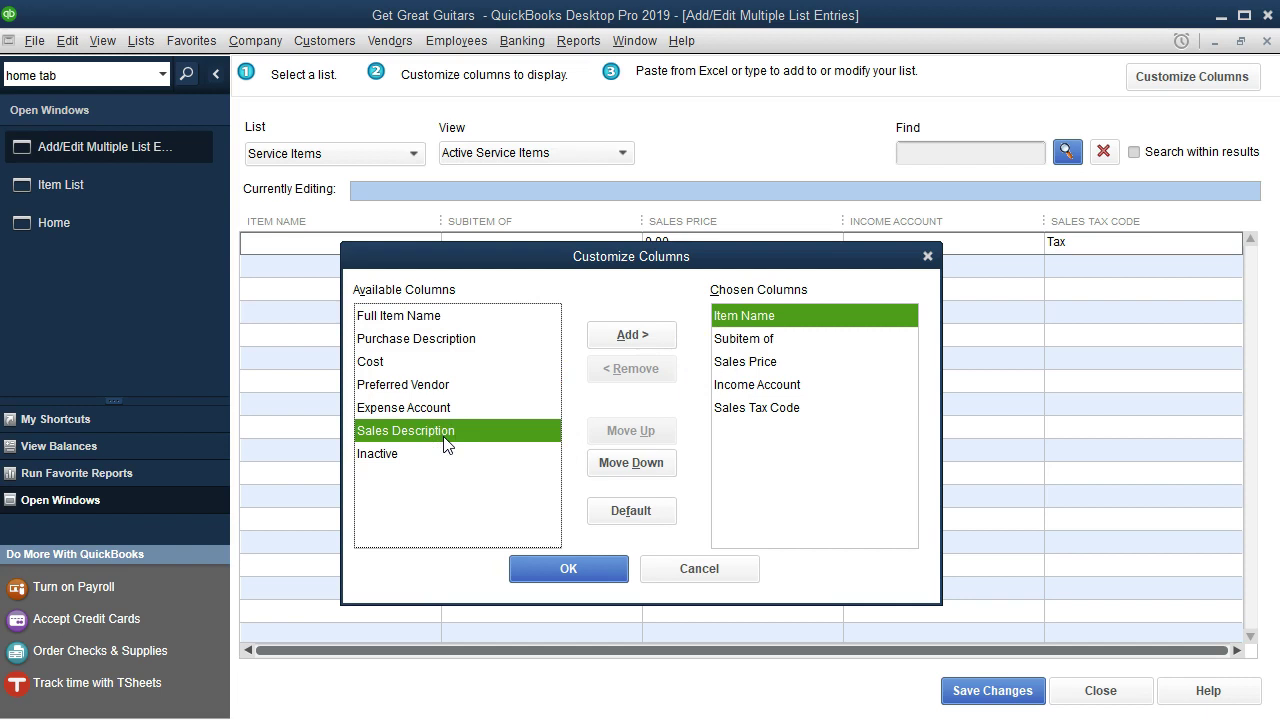
pyautogui.click(444, 440)
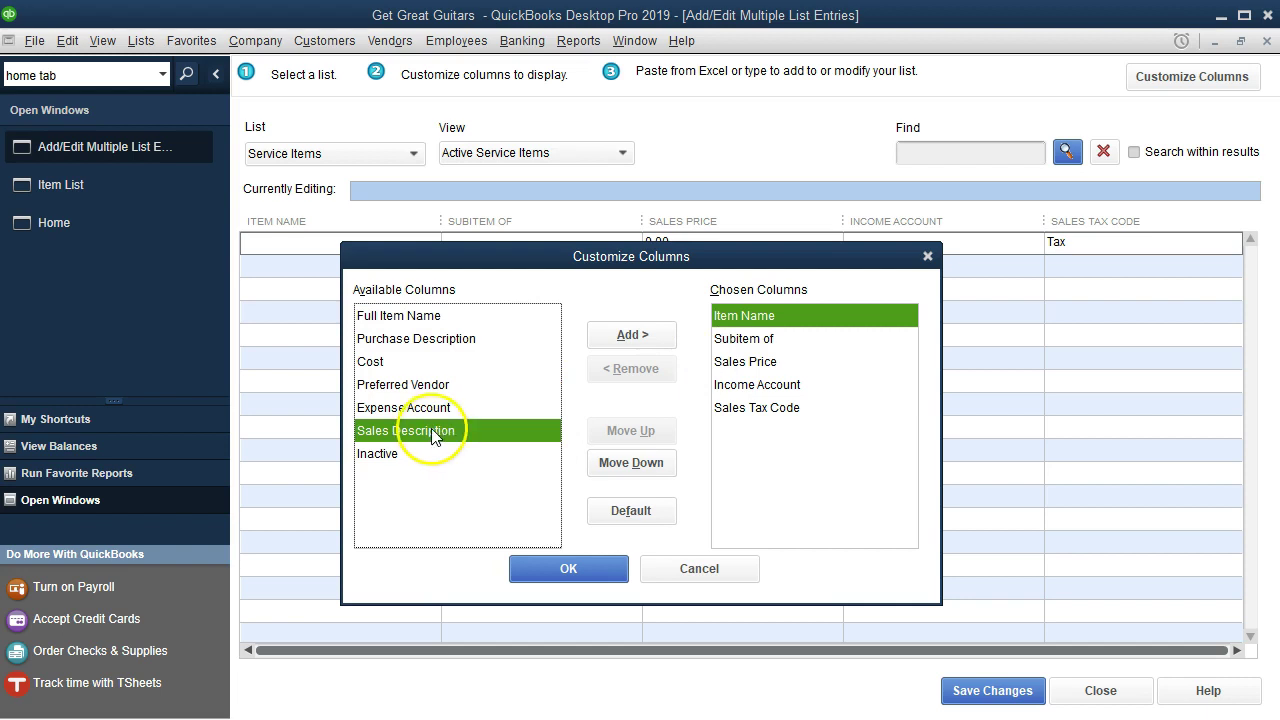
pyautogui.click(613, 340)
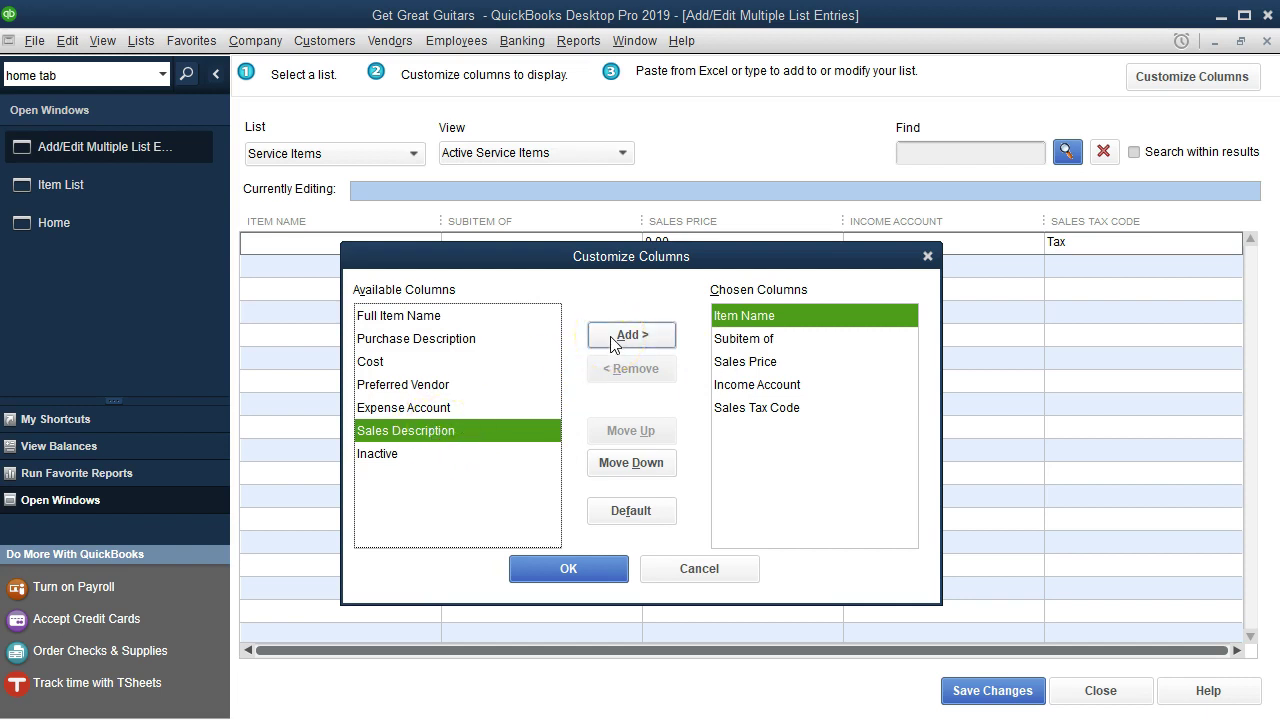
pyautogui.click(613, 340)
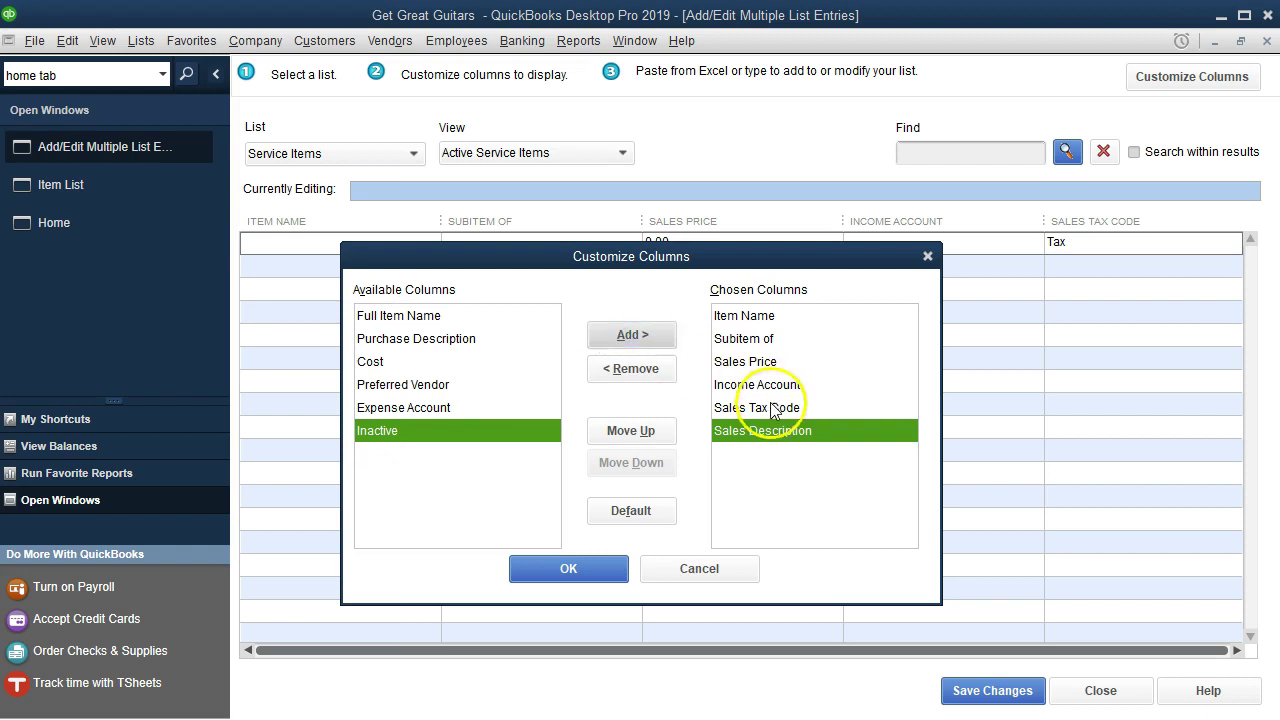
# Move Sales Description up in the chosen columns so that it directly follows Item Name.
pyautogui.click(788, 440)
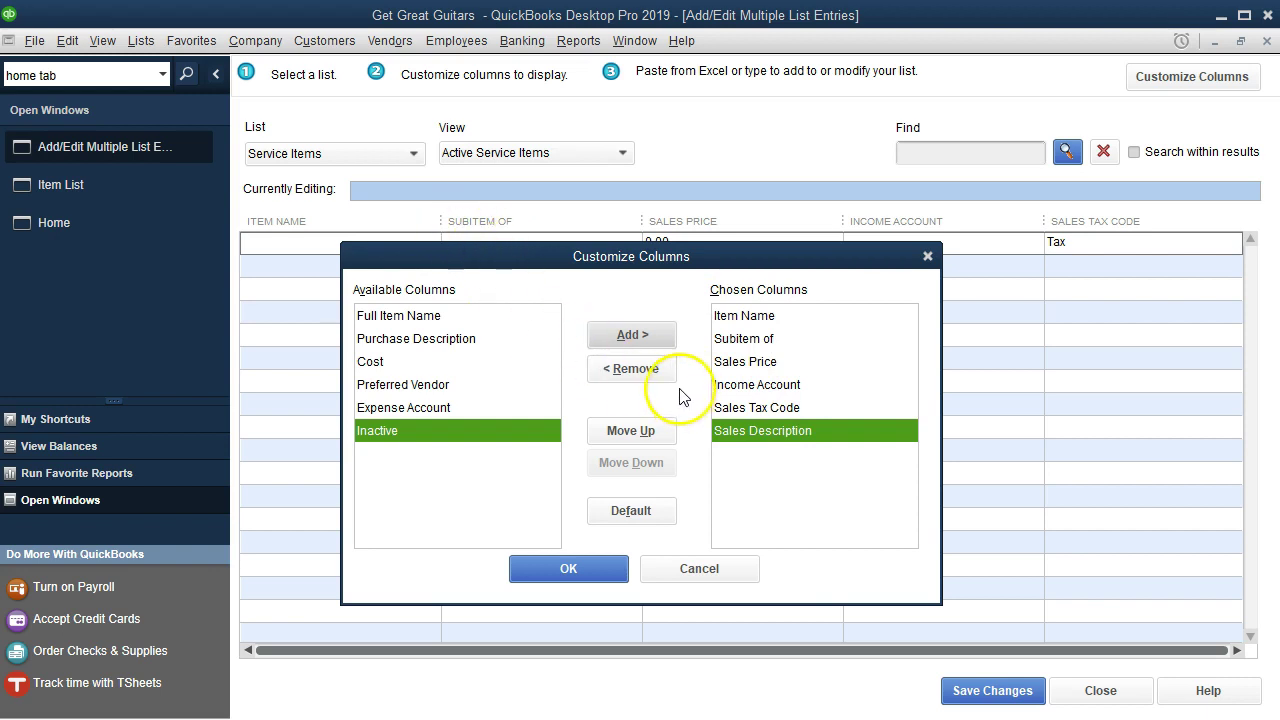
pyautogui.click(646, 431)
pyautogui.click(648, 436)
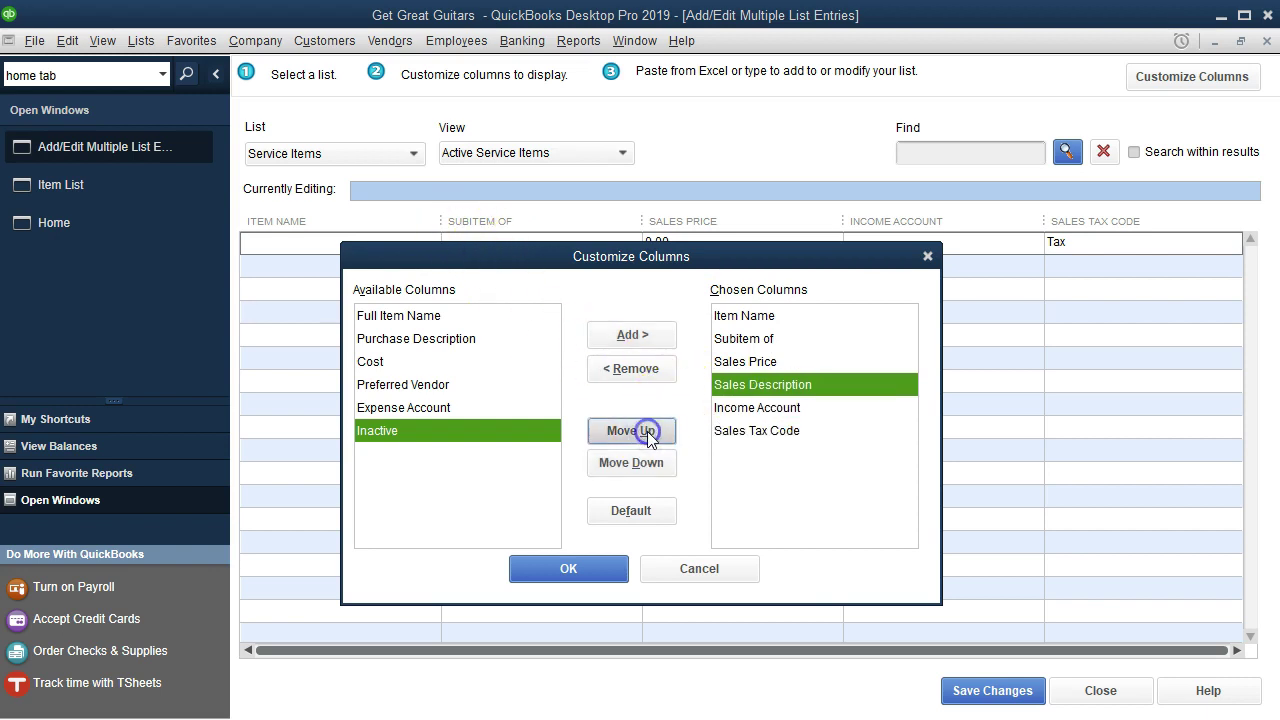
pyautogui.click(648, 436)
pyautogui.click(647, 431)
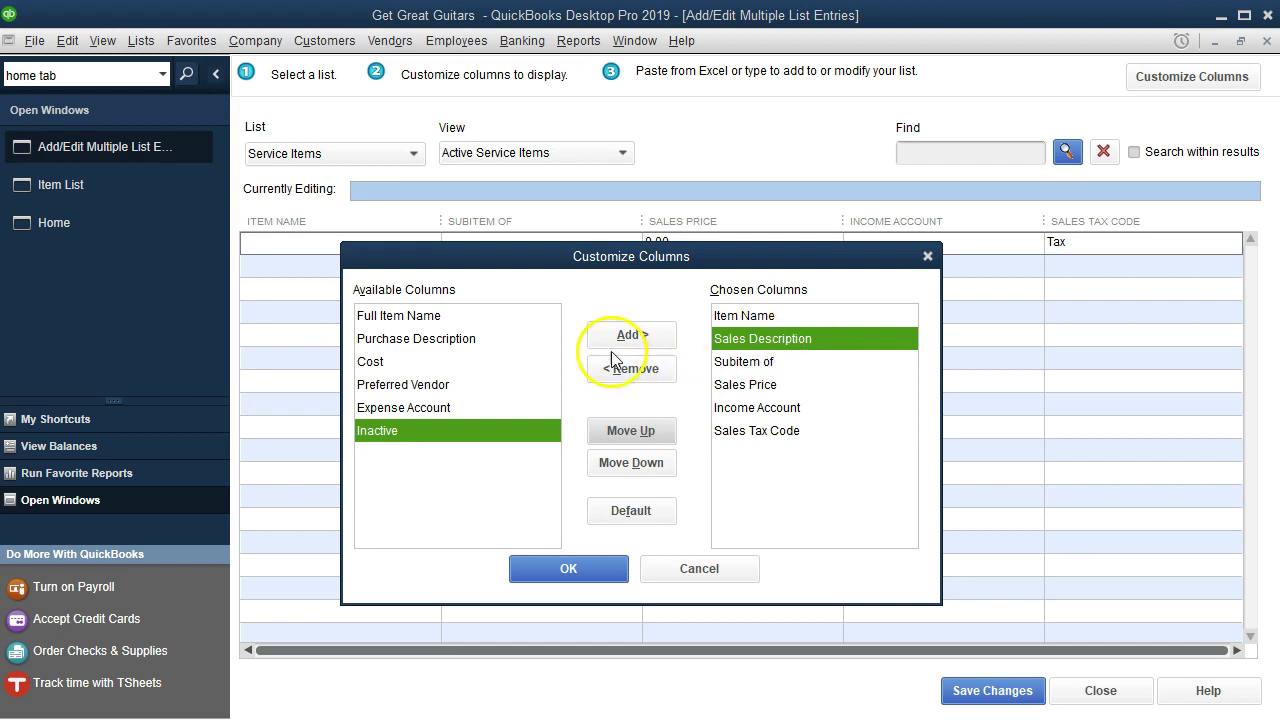
# Add Purchase Description to the chosen columns of the Service Items grid.
pyautogui.click(474, 340)
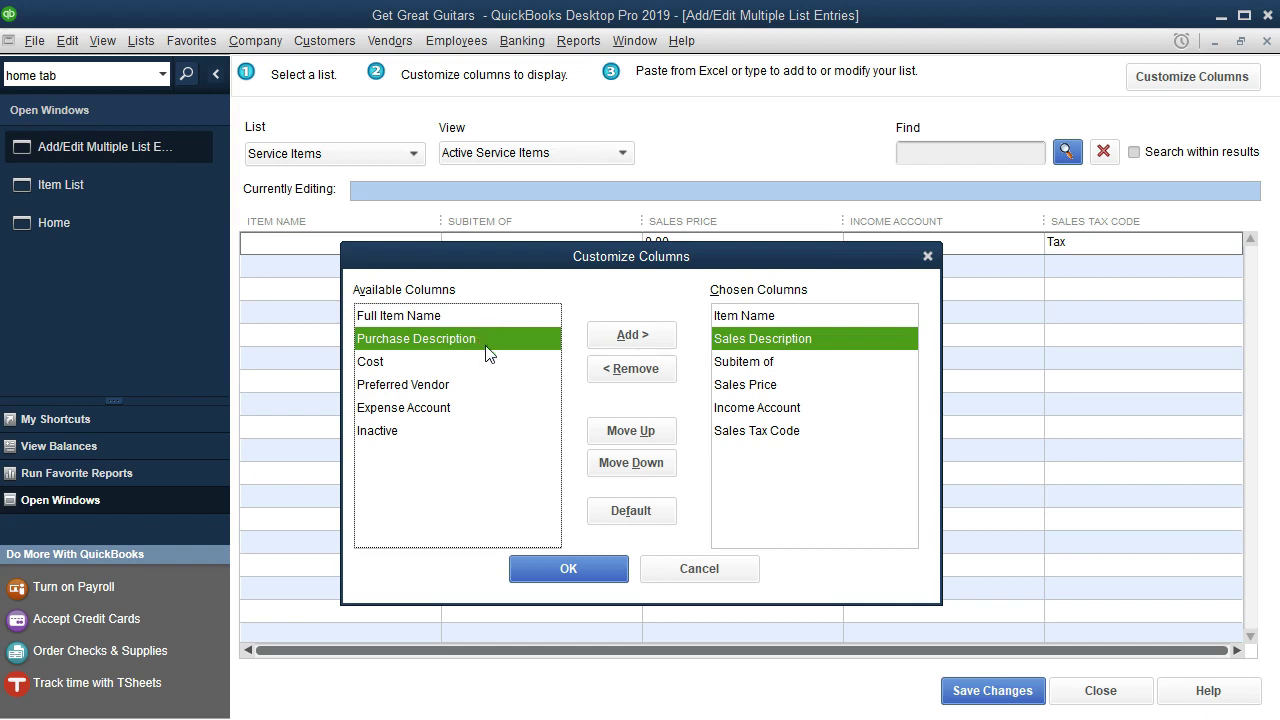
pyautogui.click(509, 348)
pyautogui.click(640, 335)
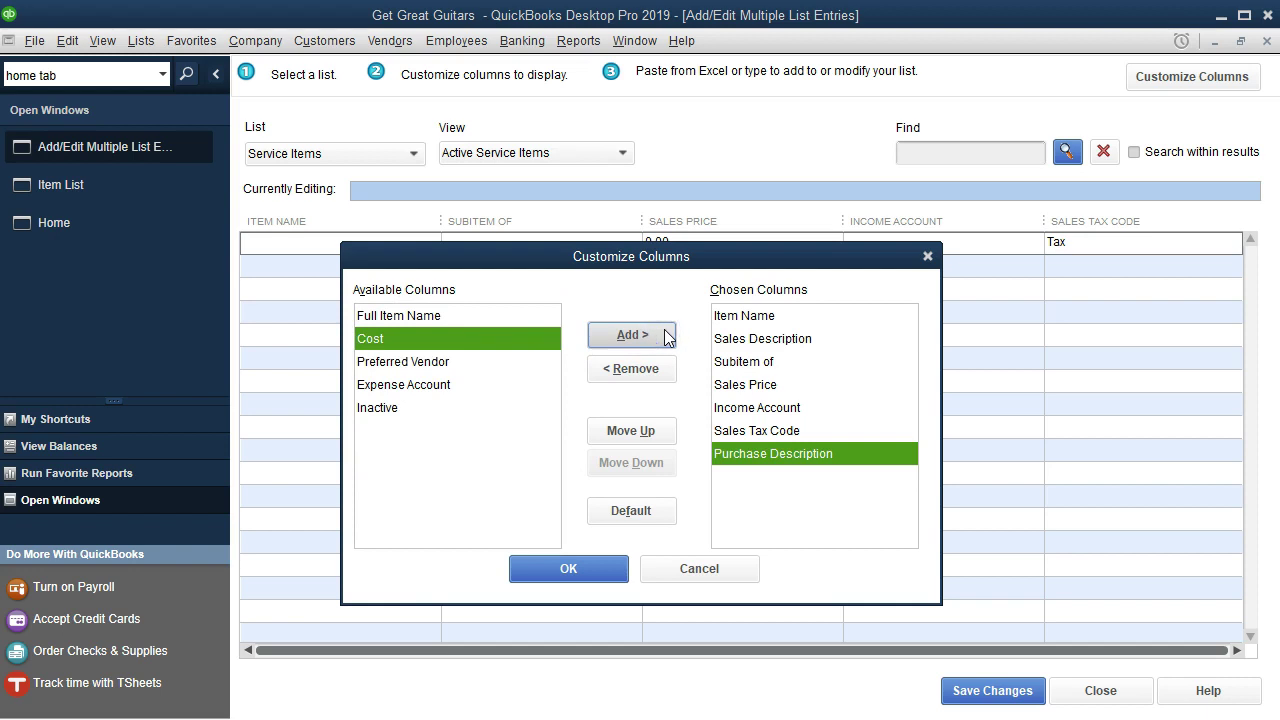
# Move Purchase Description up in the chosen columns so that it directly follows Sales Description.
pyautogui.click(667, 430)
pyautogui.click(667, 430)
pyautogui.click(667, 430)
pyautogui.click(667, 430)
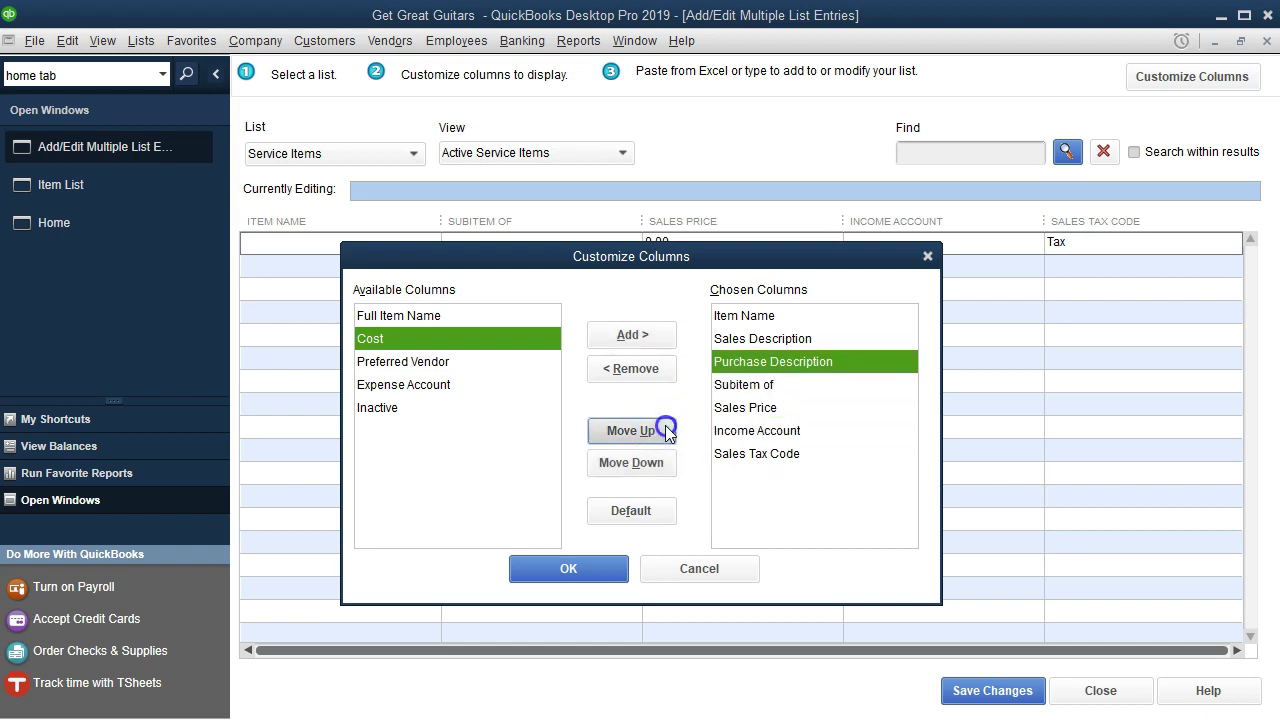
# Move Sales Price, Income Account and Sales Tax Code above Subitem of in the chosen columns.
pyautogui.click(727, 408)
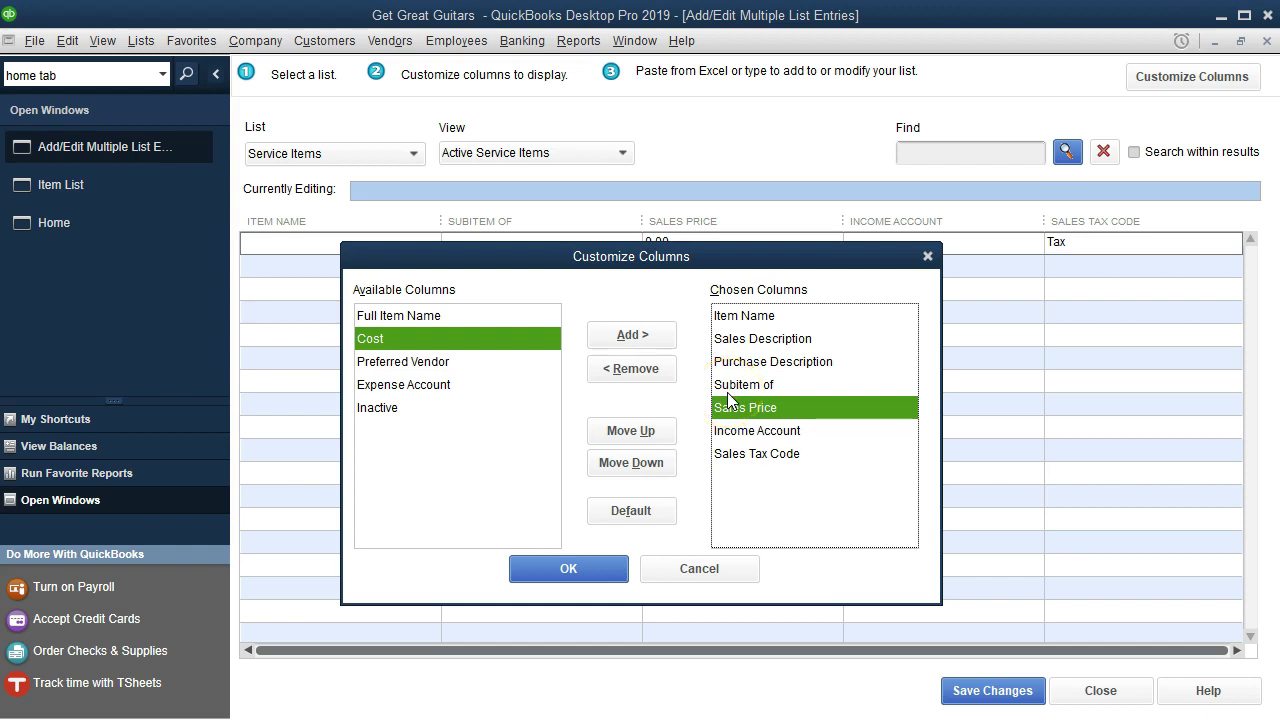
pyautogui.click(659, 432)
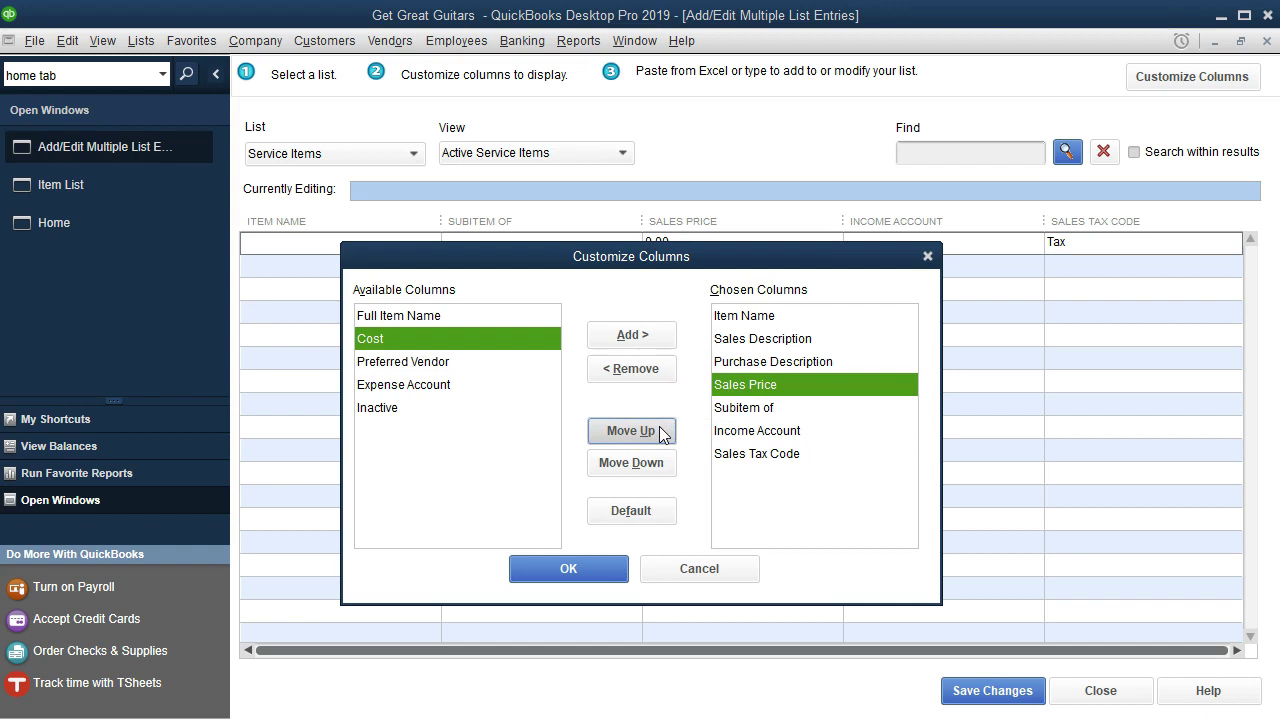
pyautogui.click(731, 434)
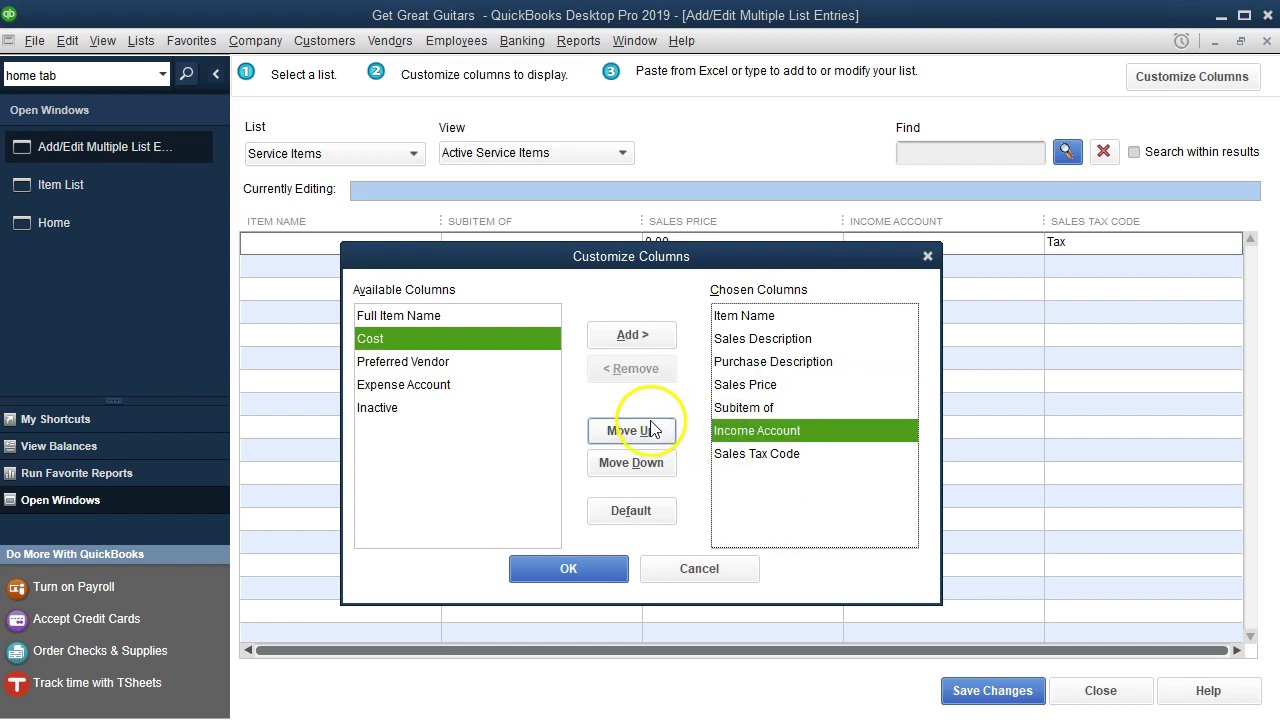
pyautogui.click(650, 430)
pyautogui.click(724, 456)
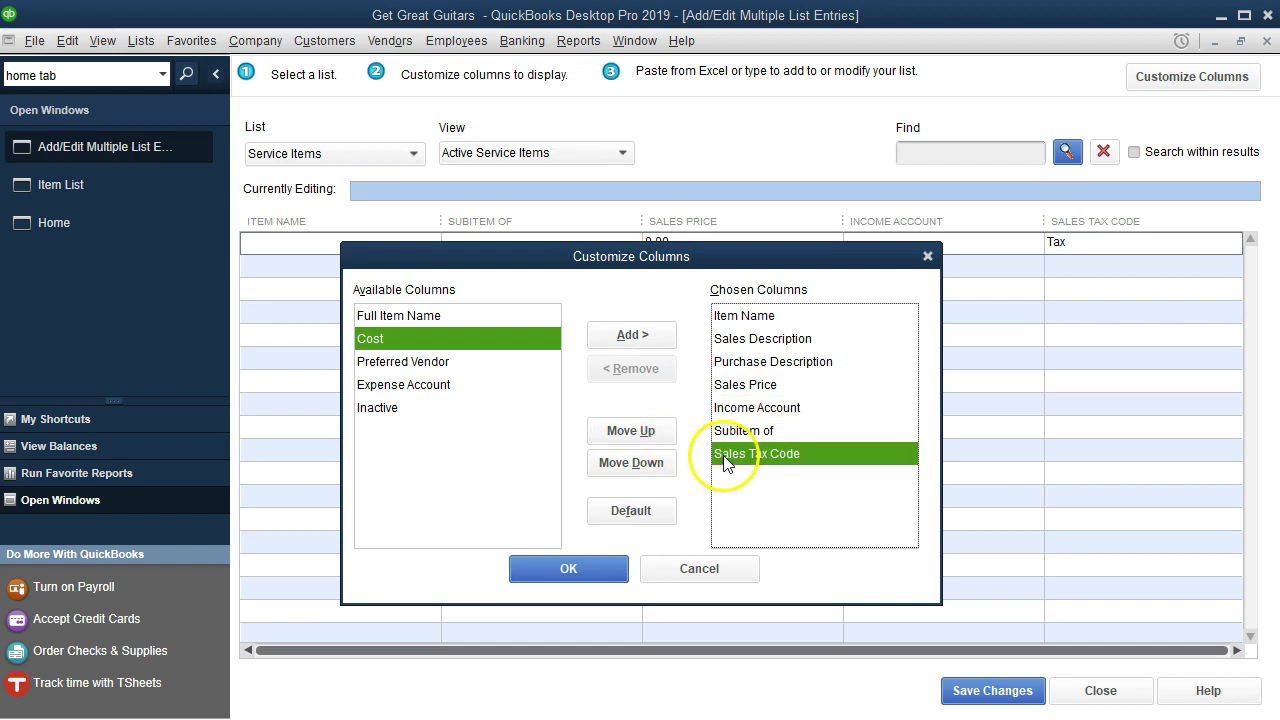
pyautogui.click(660, 430)
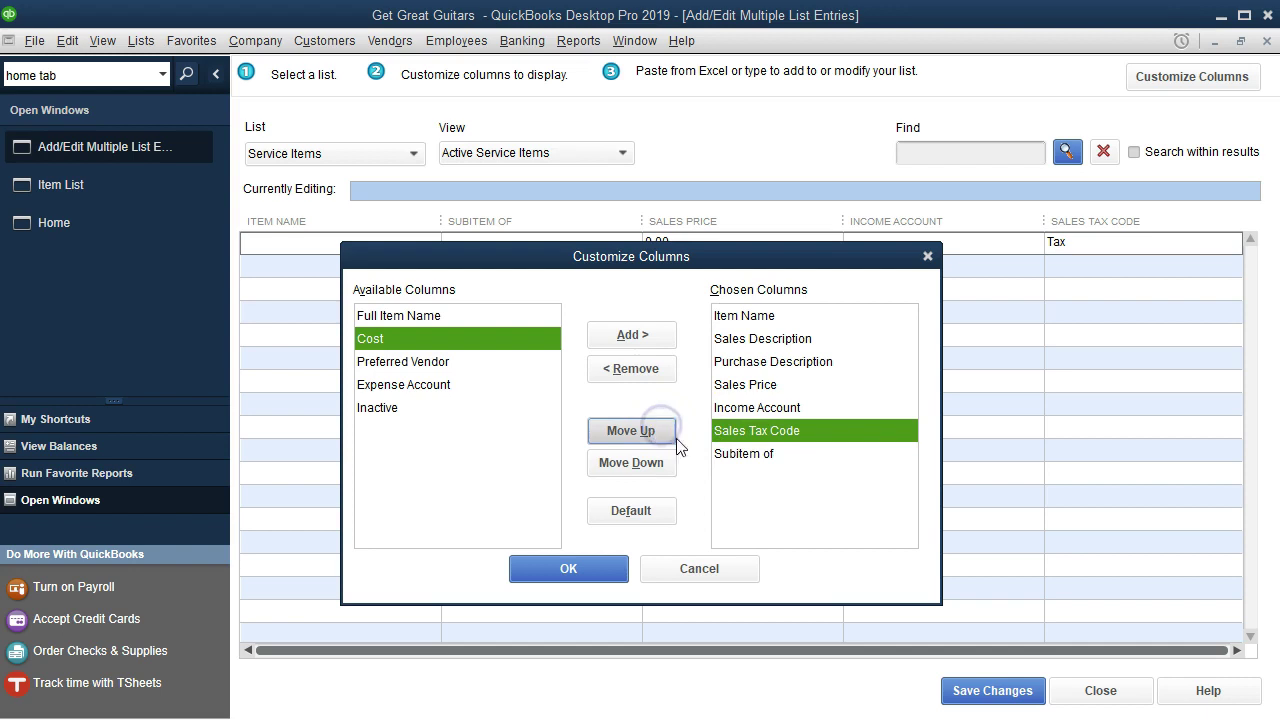
# Remove Subitem of from the chosen columns and apply the customized column layout.
pyautogui.click(743, 462)
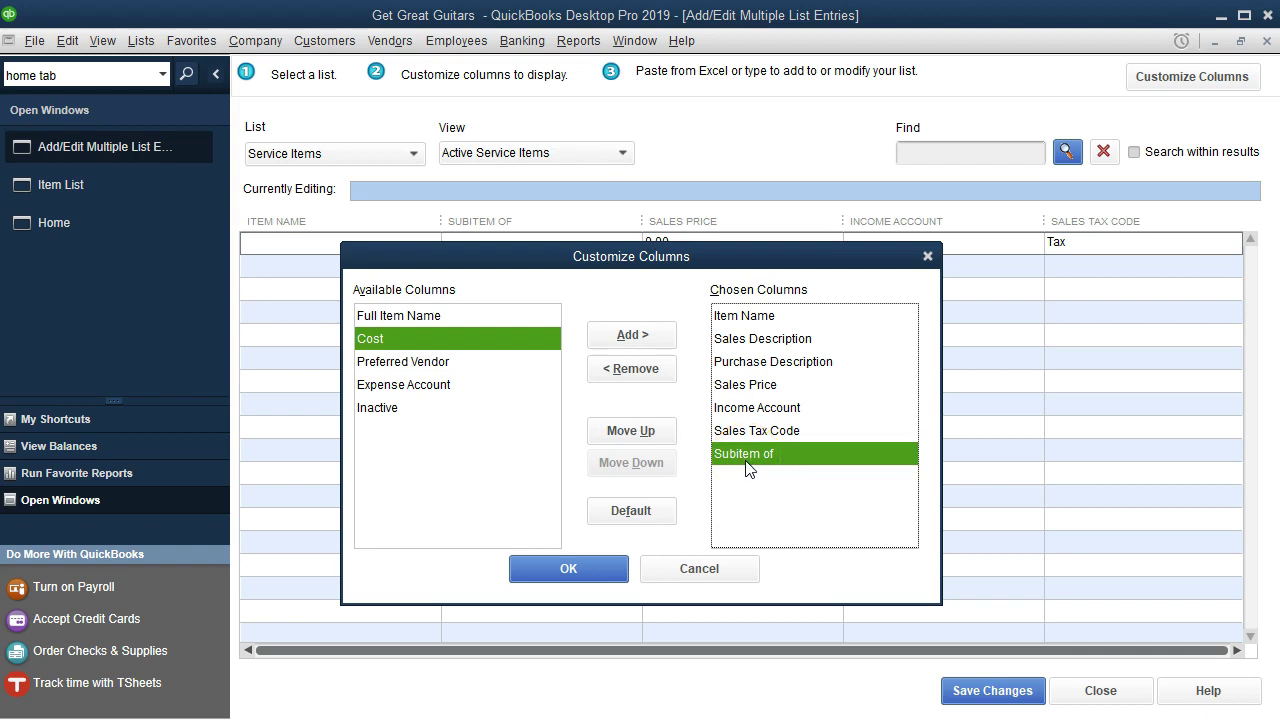
pyautogui.click(653, 369)
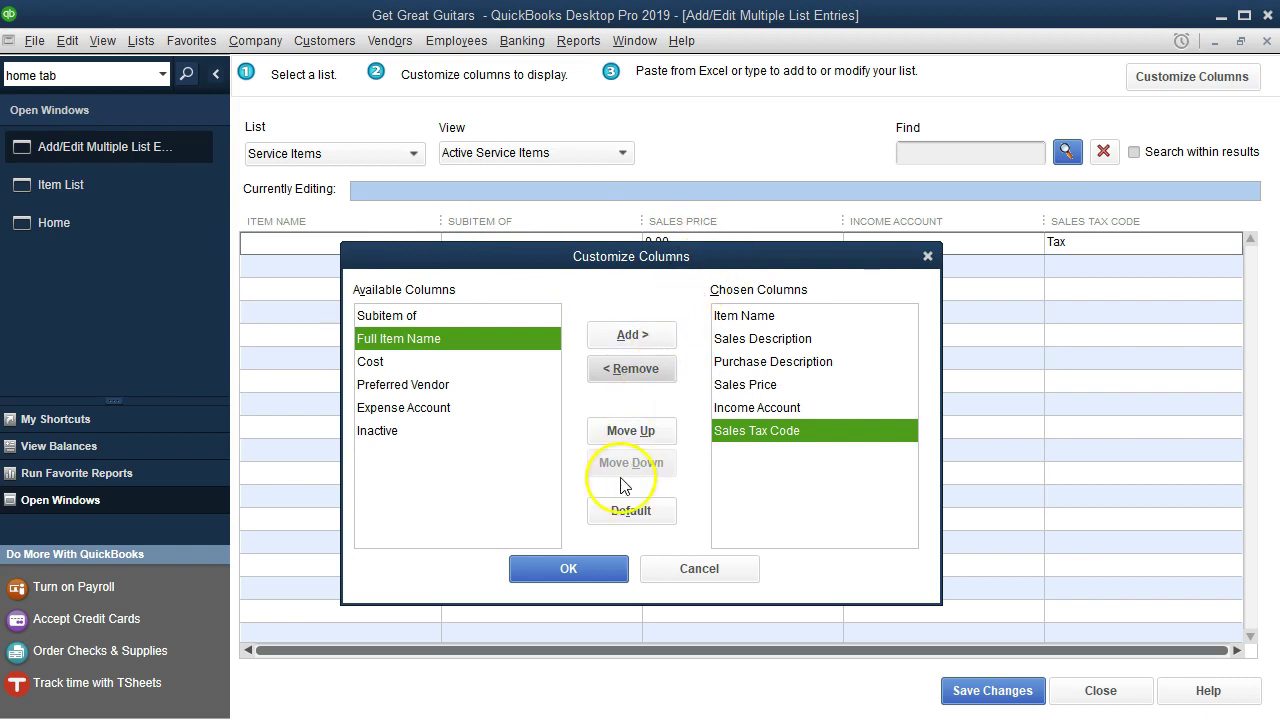
pyautogui.click(575, 575)
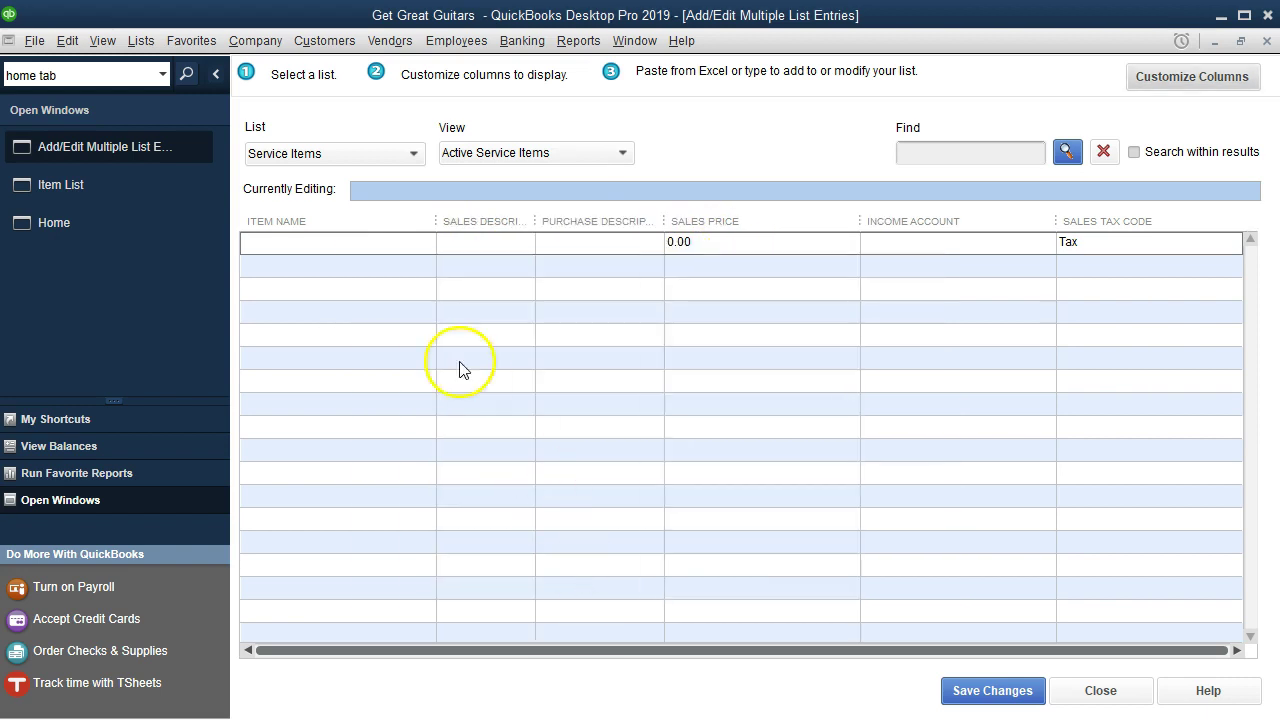
# Narrow the Item Name column and widen Sales Description and Purchase Description so their full headings fit.
pyautogui.moveTo(431, 213); pyautogui.dragTo(409, 210)
pyautogui.moveTo(509, 217); pyautogui.dragTo(517, 215)
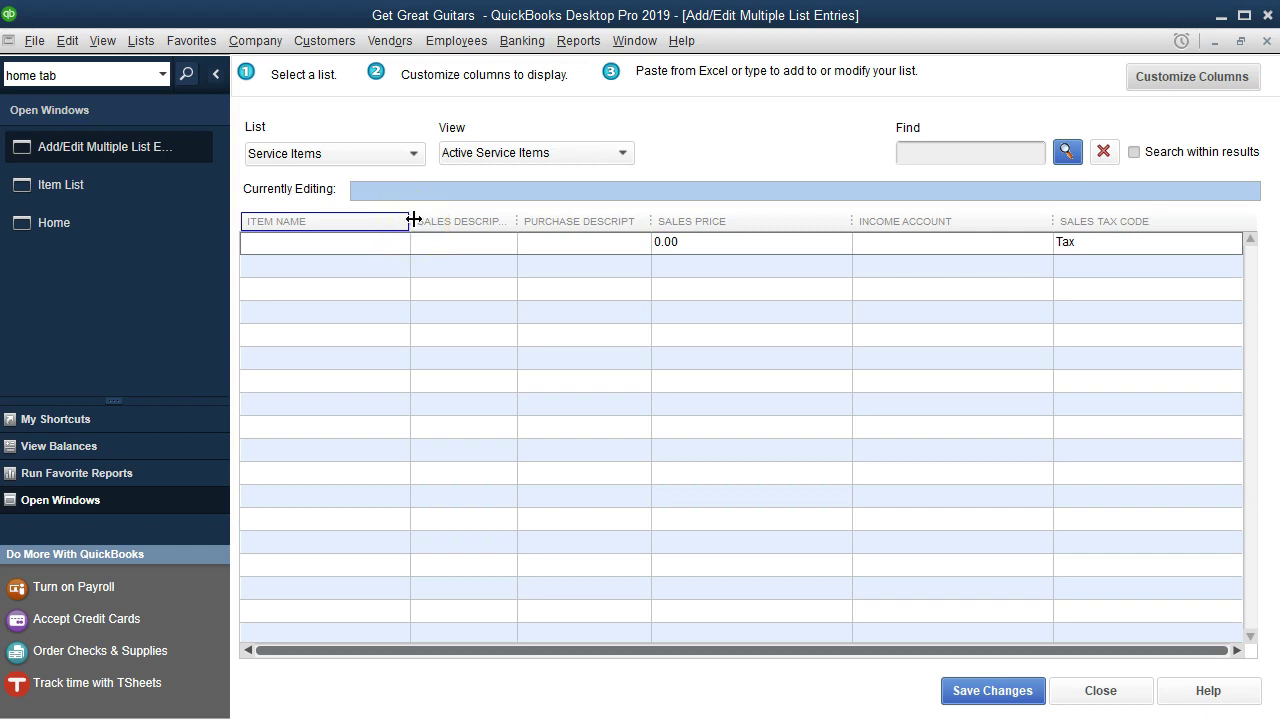
pyautogui.moveTo(397, 219); pyautogui.dragTo(420, 220)
pyautogui.moveTo(507, 230); pyautogui.dragTo(585, 224)
pyautogui.moveTo(700, 220); pyautogui.dragTo(756, 232)
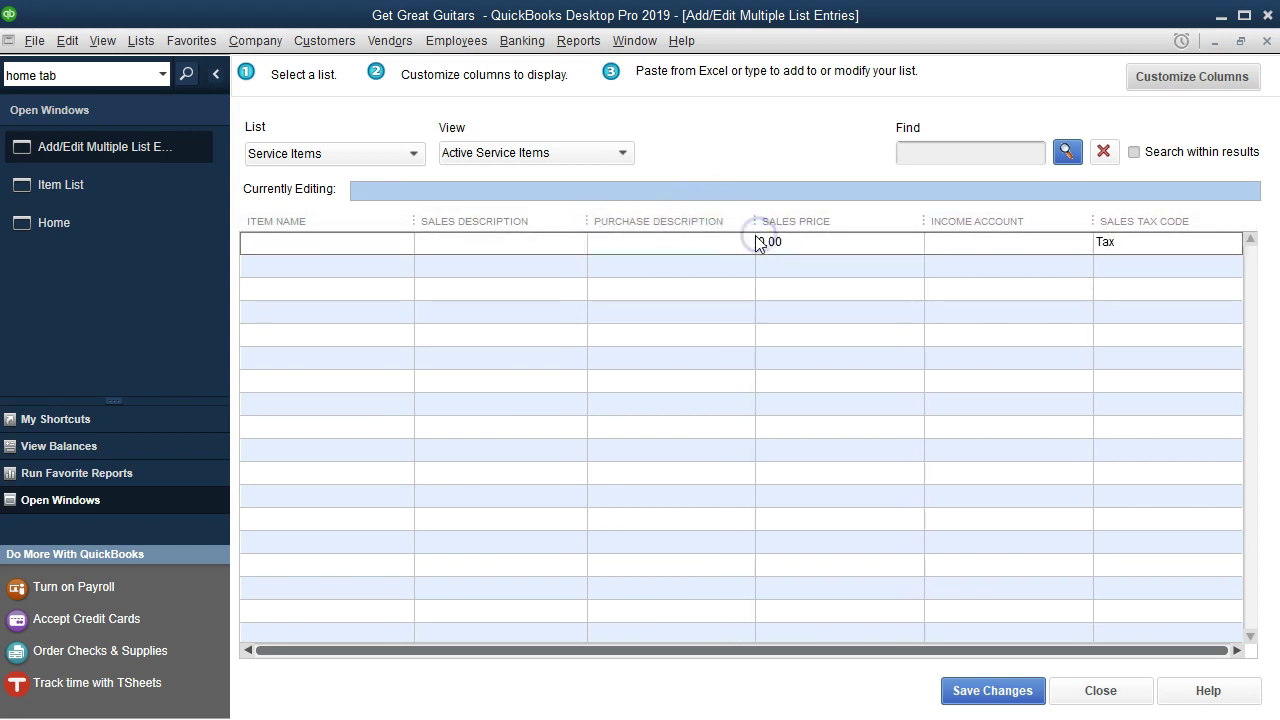
# Narrow the Sales Price column, adjust Income Account, and give the two description columns slightly more width.
pyautogui.moveTo(924, 218); pyautogui.dragTo(878, 210)
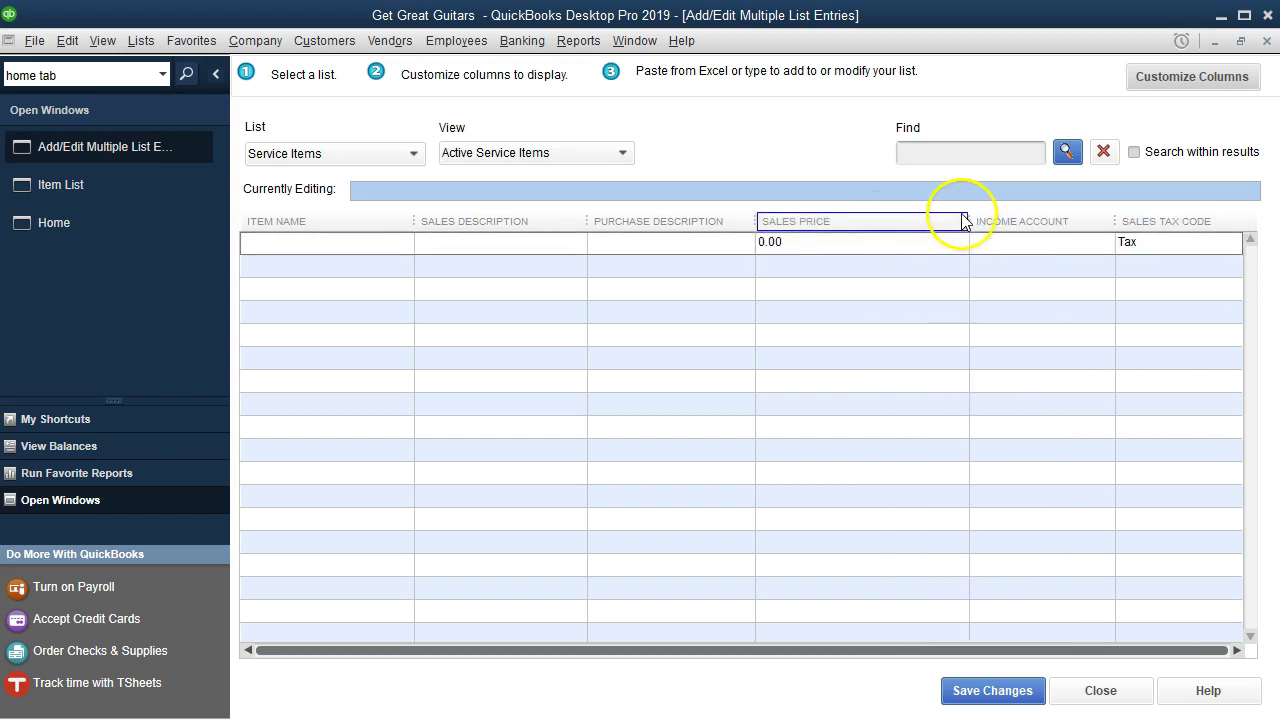
pyautogui.moveTo(967, 214); pyautogui.dragTo(860, 197)
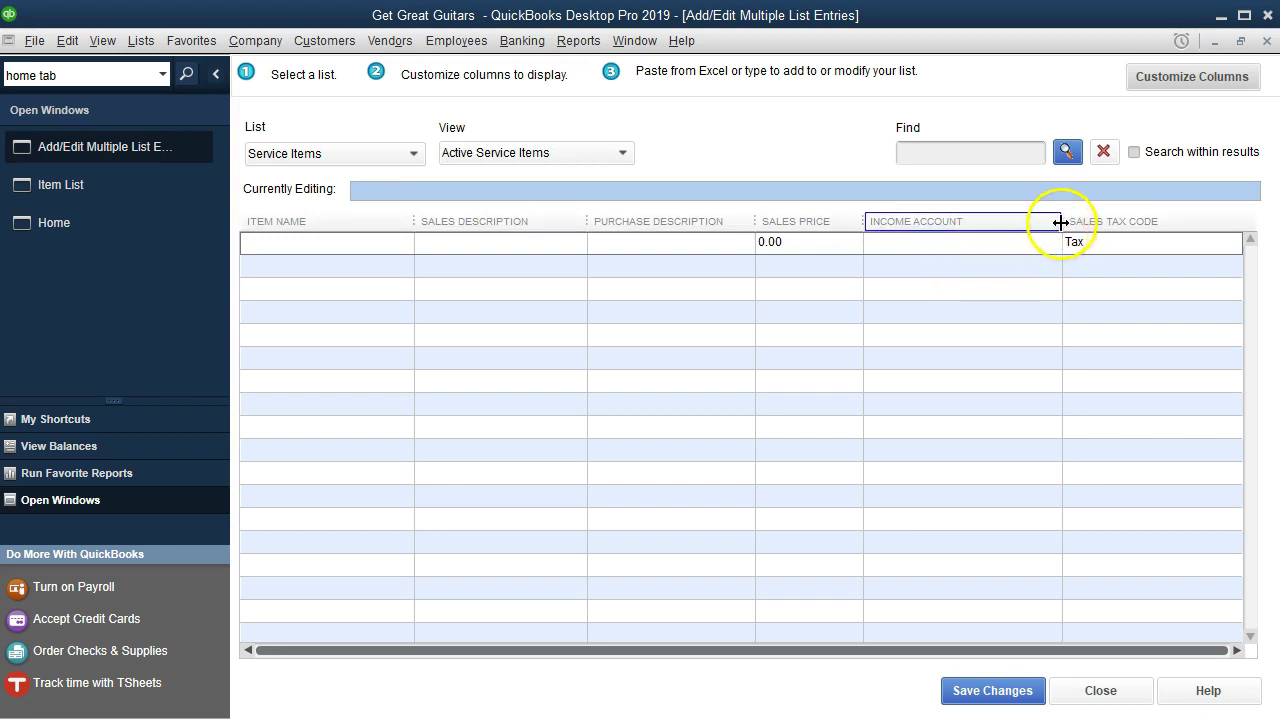
pyautogui.moveTo(1061, 223); pyautogui.dragTo(1040, 223)
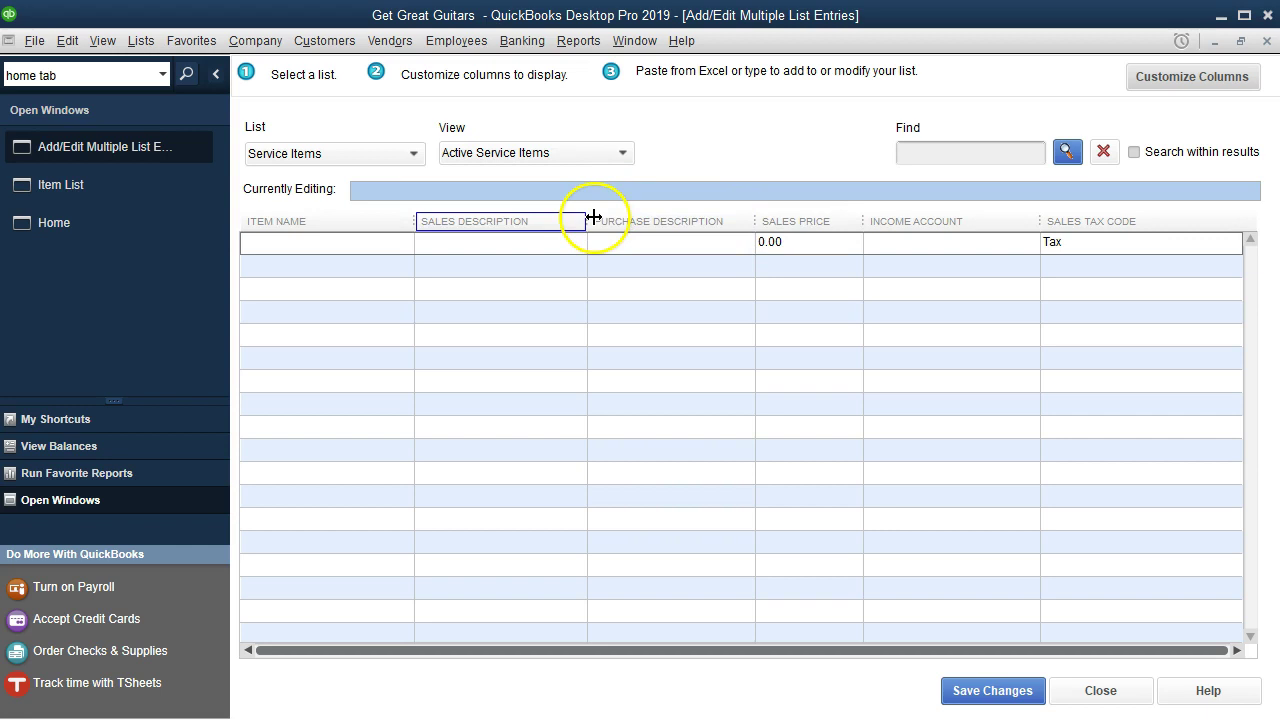
pyautogui.moveTo(594, 217); pyautogui.dragTo(611, 218)
pyautogui.moveTo(774, 220); pyautogui.dragTo(786, 220)
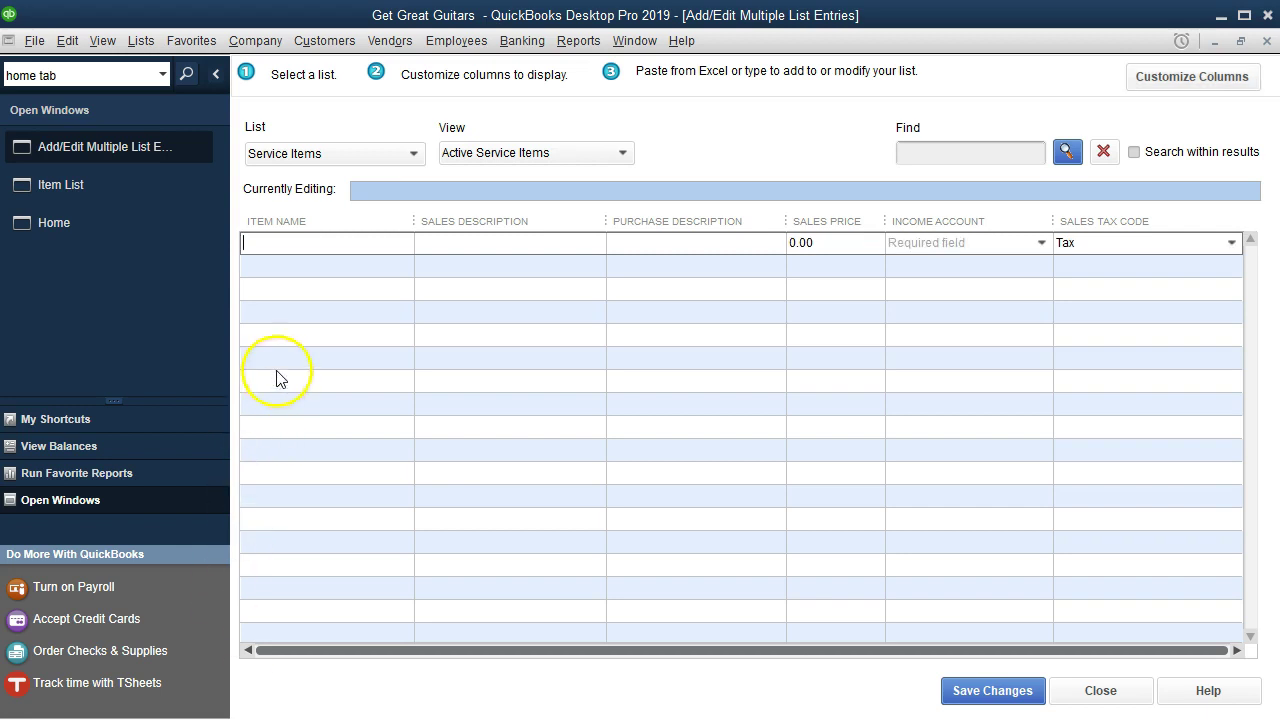
# Enter Diagnostic as the item name in the first row of the Service Items grid.
pyautogui.click(267, 247)
pyautogui.write('Diagnostic')
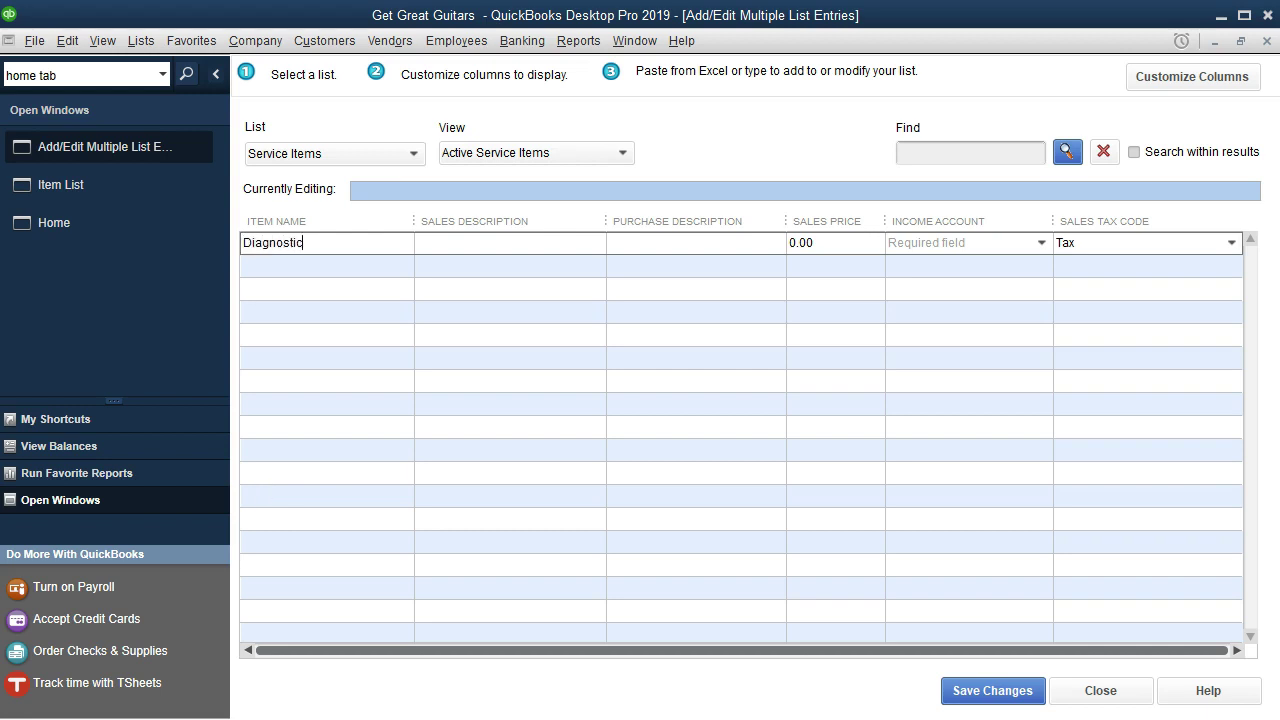
pyautogui.press('Tab')
pyautogui.click(316, 244)
pyautogui.press('Tab')
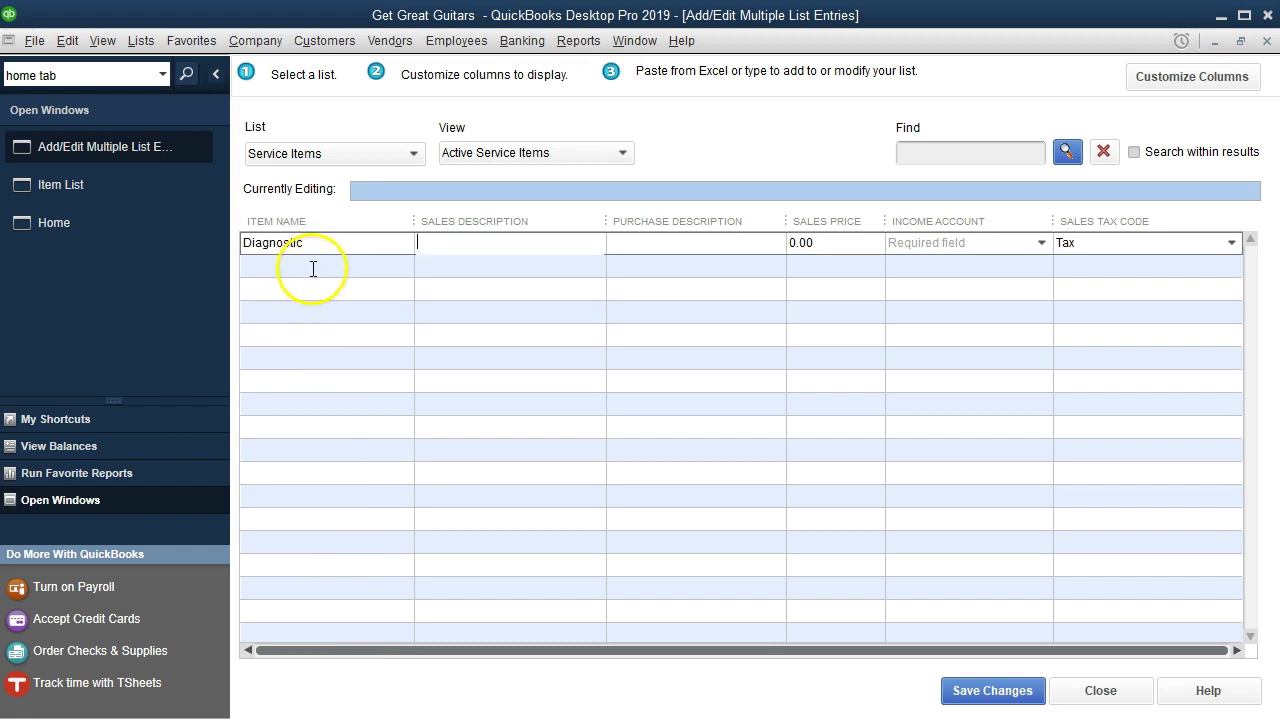
# Copy the item name Diagnostic into the Sales Description and Purchase Description fields of the same row.
pyautogui.click(320, 250)
pyautogui.moveTo(308, 249); pyautogui.dragTo(241, 247)
pyautogui.hotkey('ctrl', 'c')
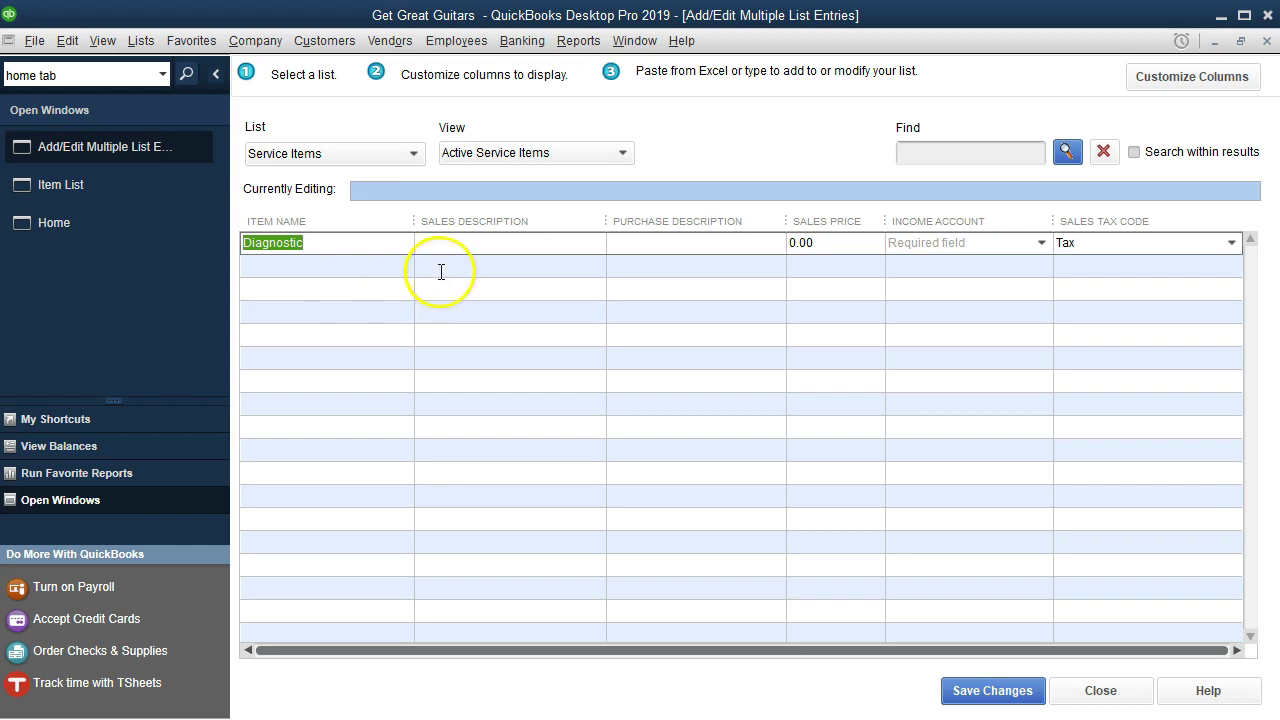
pyautogui.rightClick(287, 246)
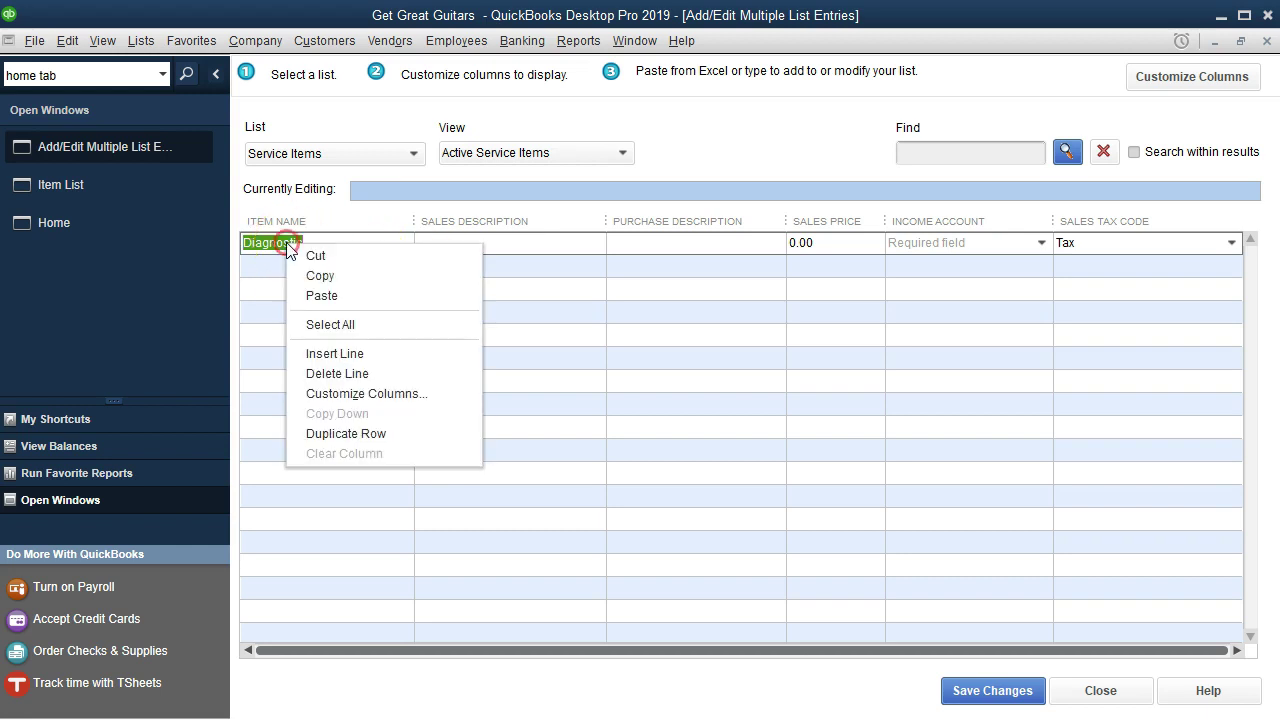
pyautogui.click(297, 346)
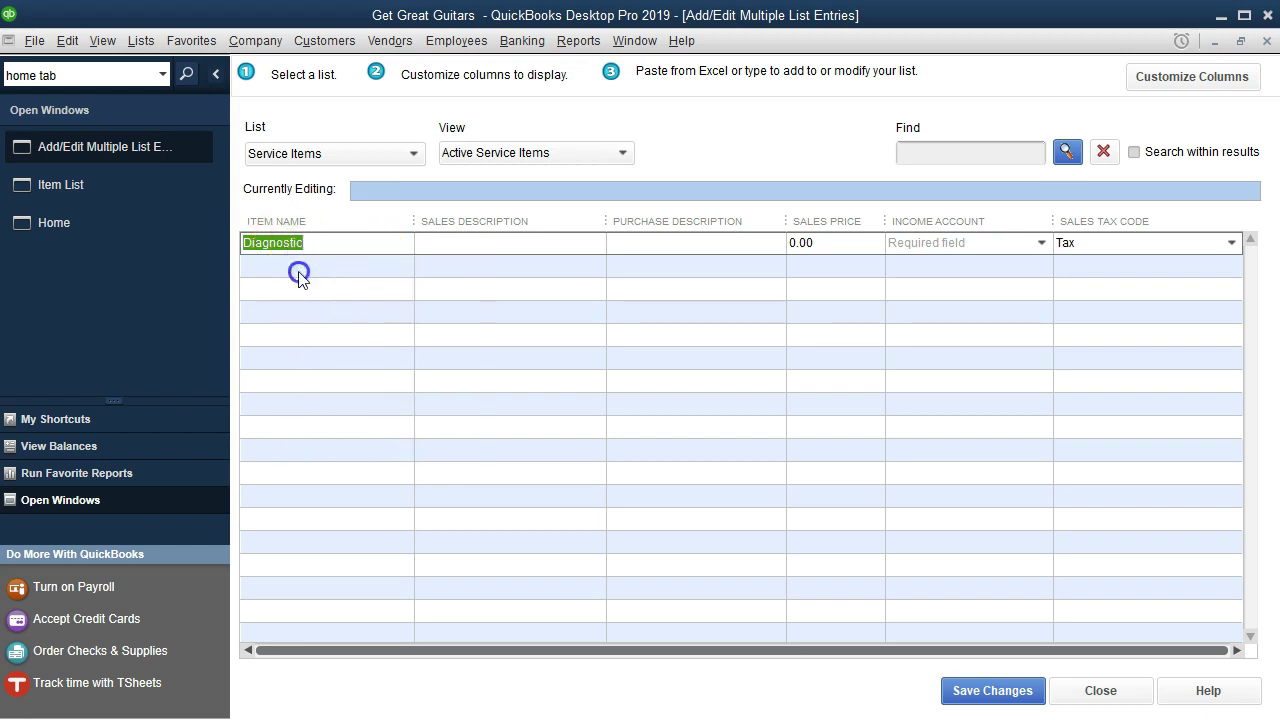
pyautogui.click(467, 243)
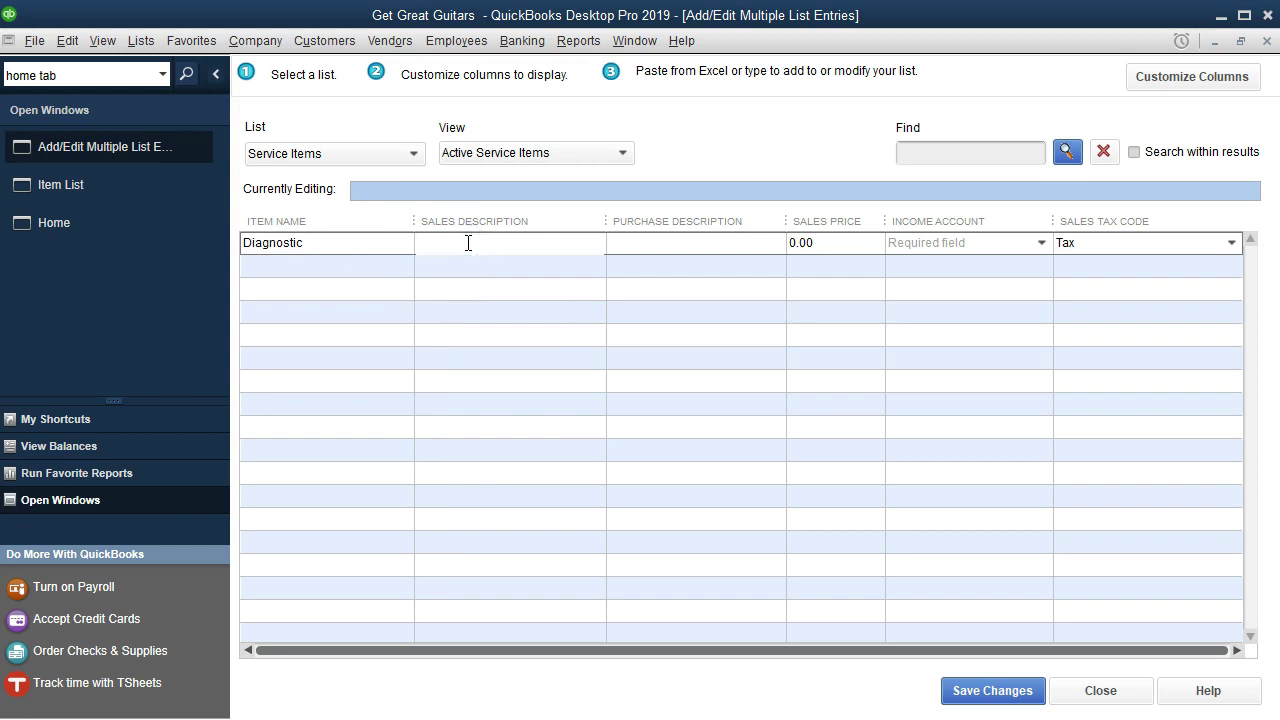
pyautogui.hotkey('ctrl', 'v')
pyautogui.click(532, 242)
pyautogui.rightClick(617, 246)
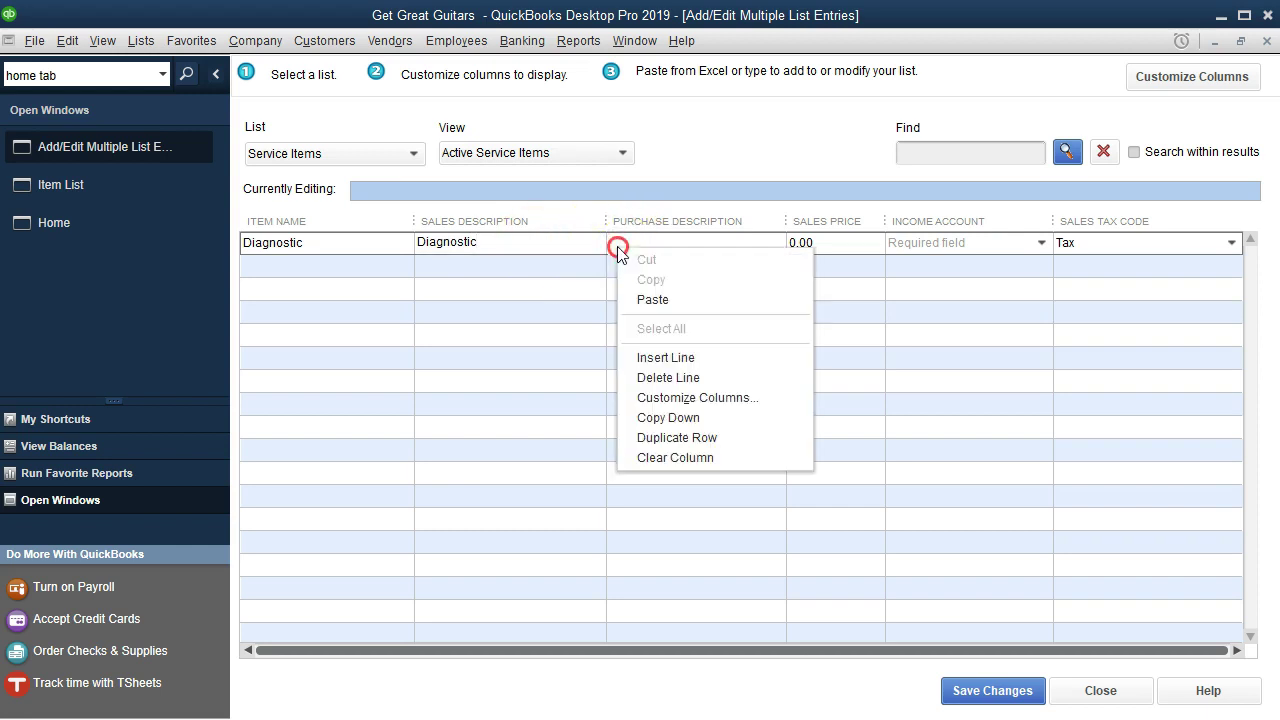
pyautogui.click(645, 301)
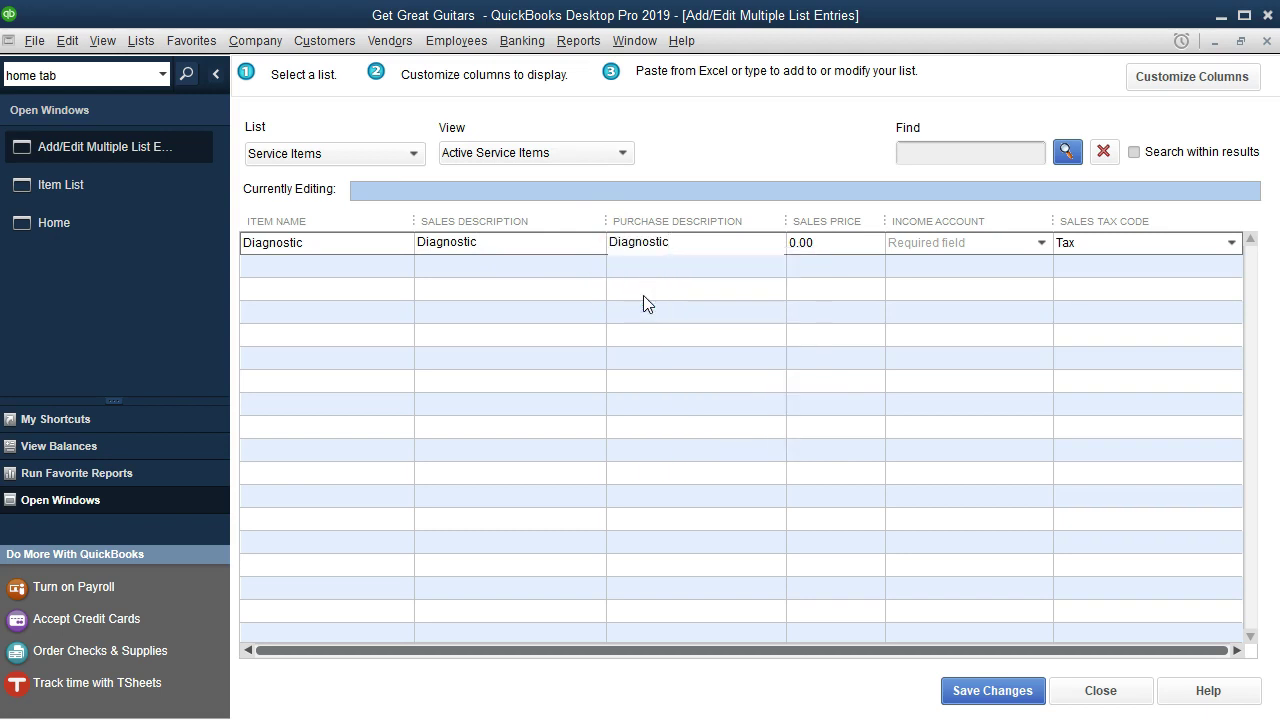
# Set the Diagnostic item's sales price to 68.
pyautogui.press('Tab')
pyautogui.write('68')
pyautogui.press('Tab')
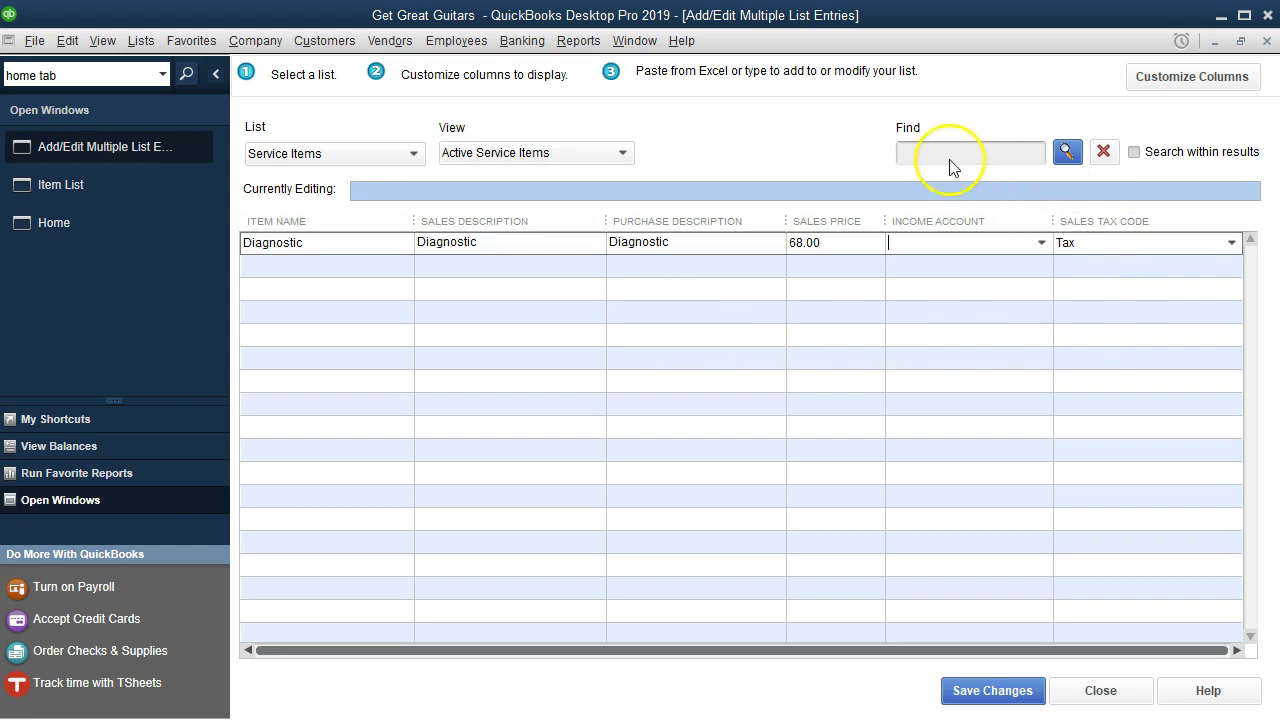
# Search the Diagnostic item's income account list for a suitable service income account, including a lookup of "Ser".
pyautogui.click(1041, 243)
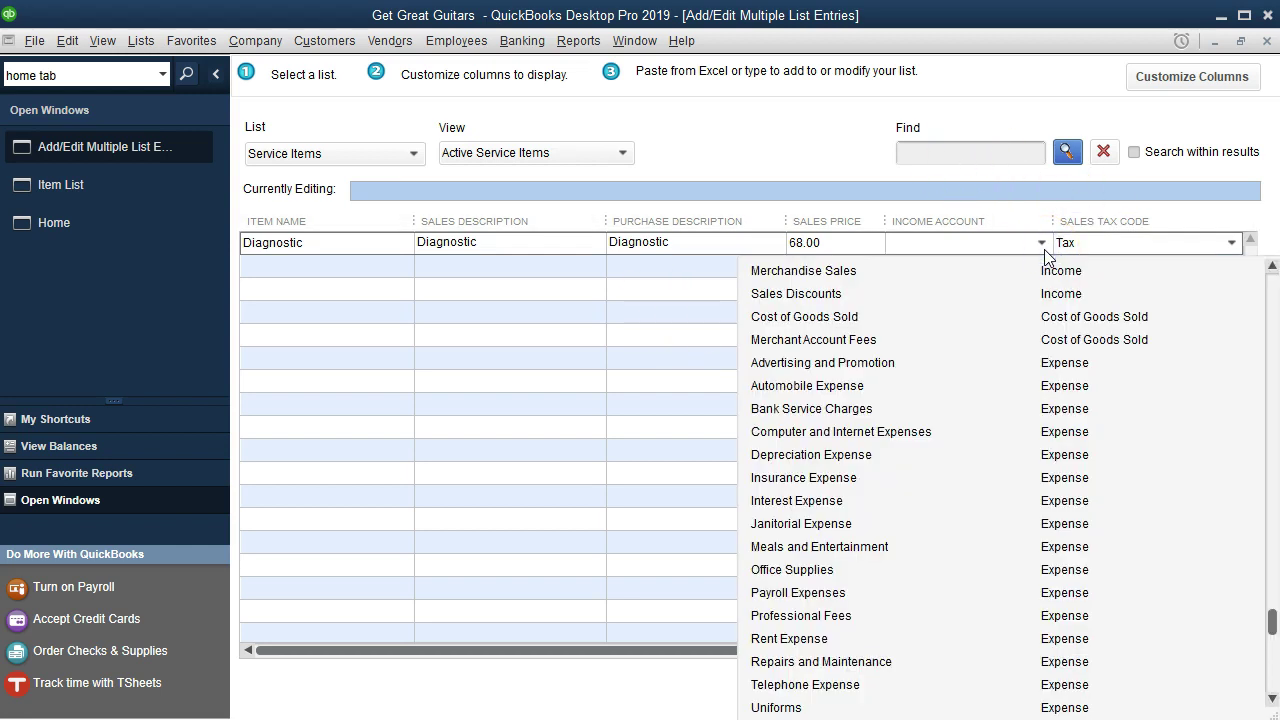
pyautogui.scroll(5, 1035, 400)
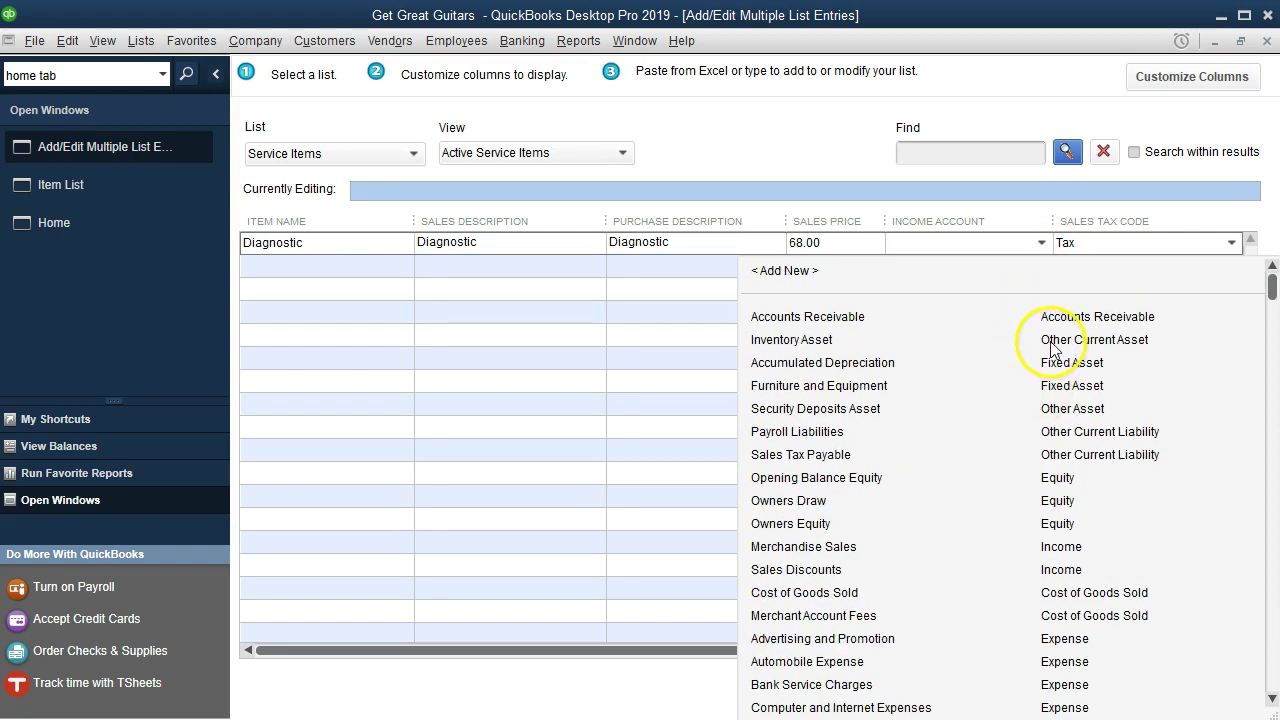
pyautogui.scroll(-1, 1050, 430)
pyautogui.scroll(-1, 1050, 440)
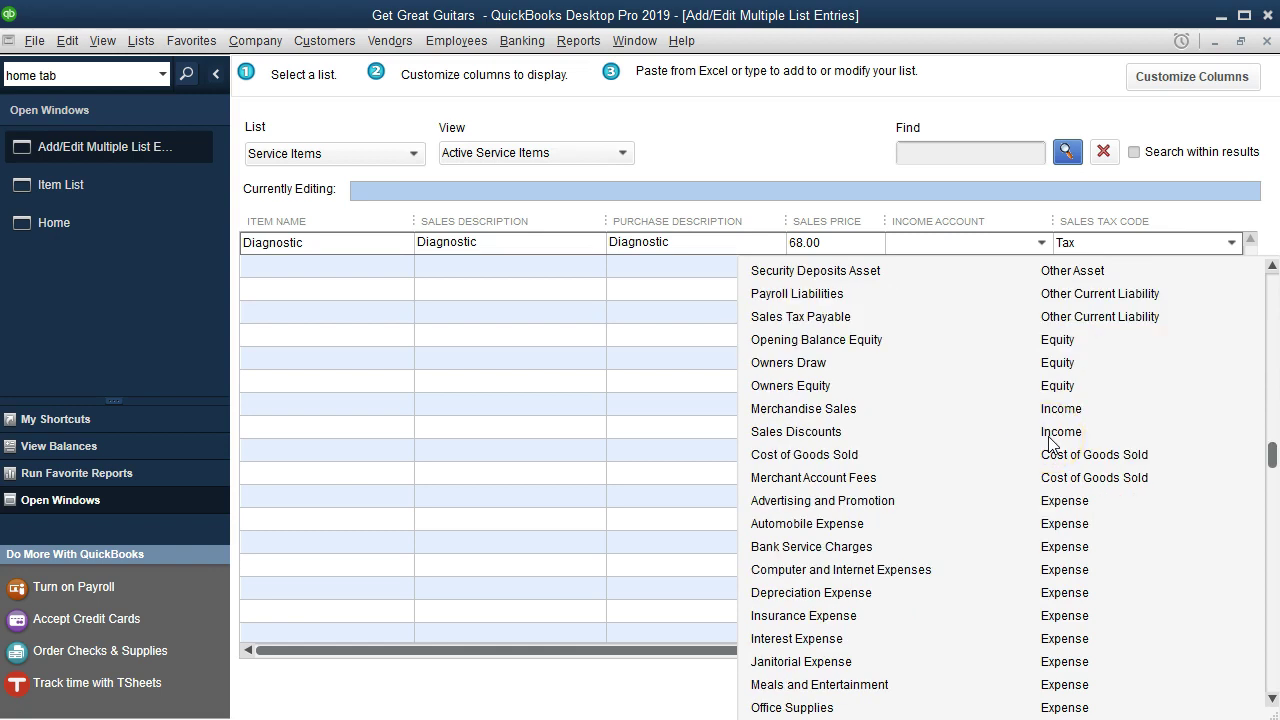
pyautogui.scroll(-1, 1050, 440)
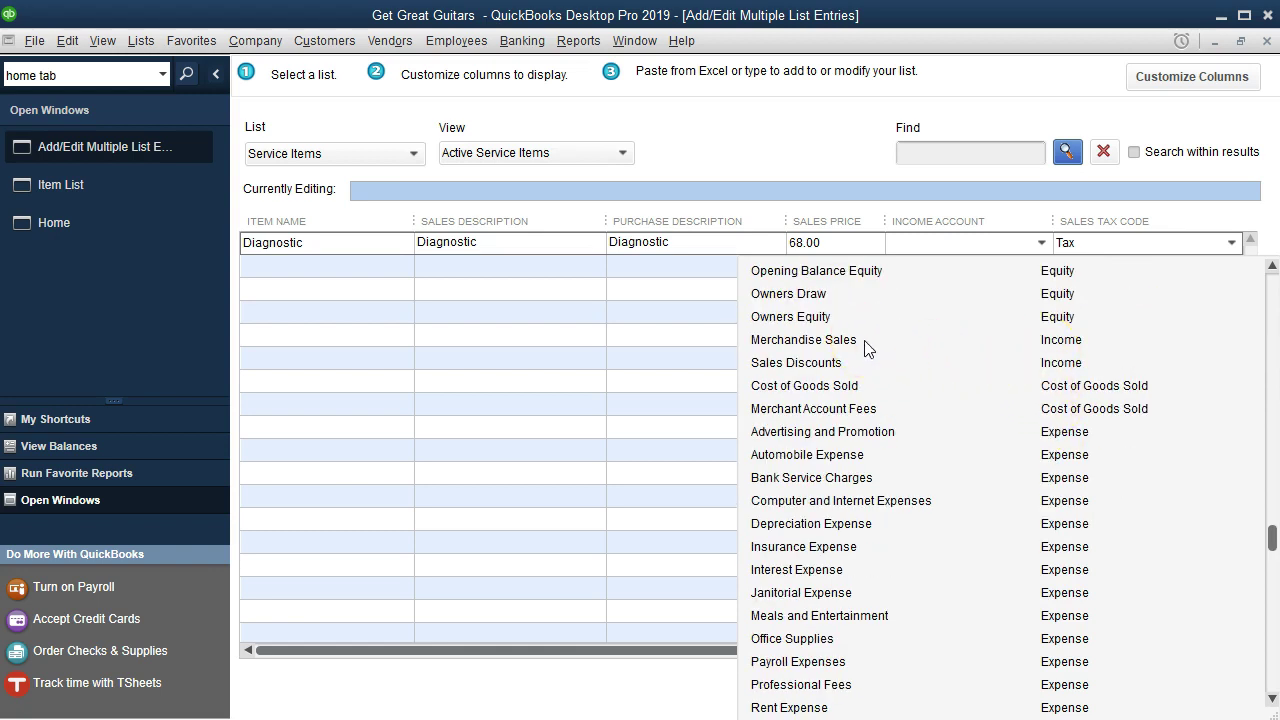
pyautogui.click(941, 252)
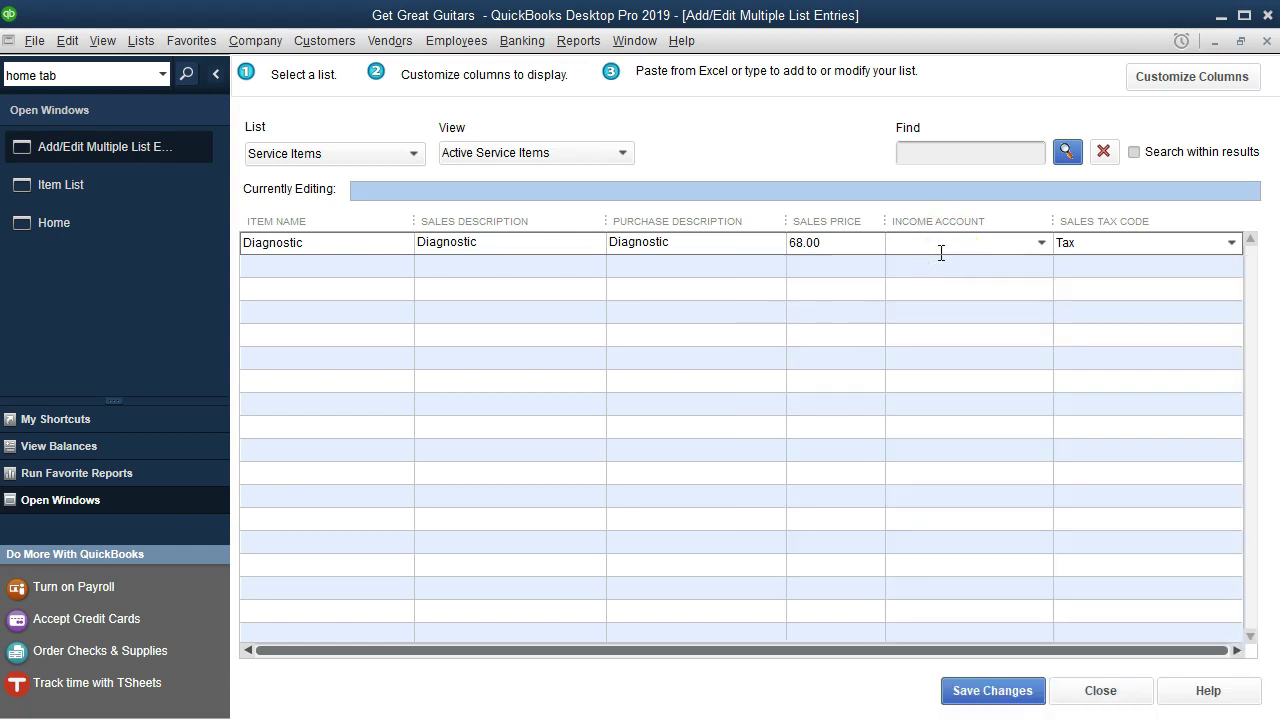
pyautogui.write('Ser')
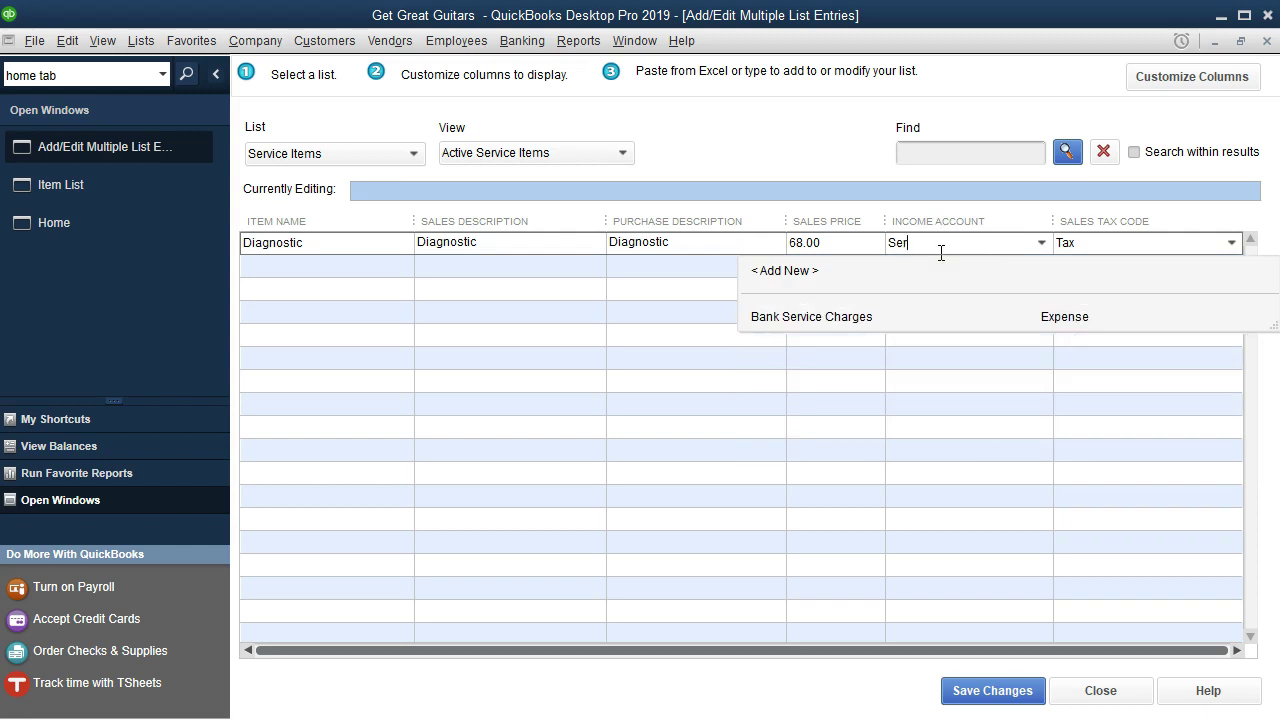
pyautogui.press('BackSpace')
pyautogui.press('BackSpace')
pyautogui.press('BackSpace')
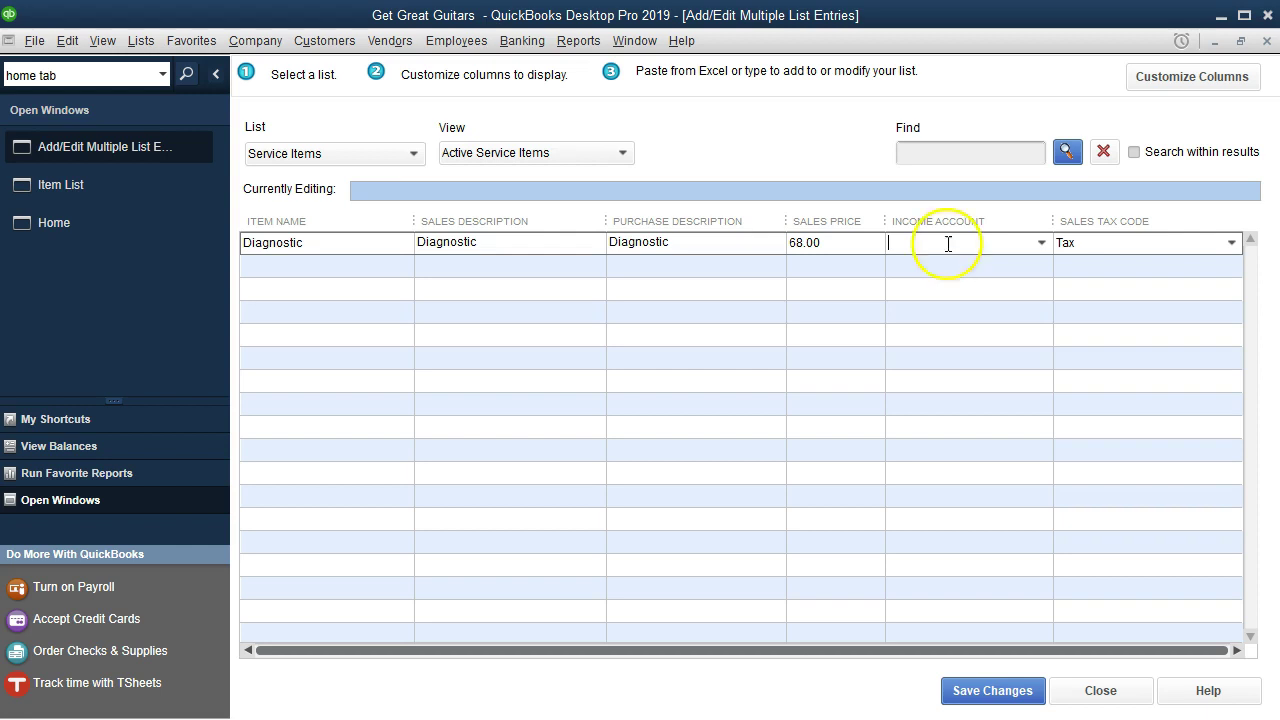
# Enter Service as a new income account name for the Diagnostic item.
pyautogui.click(1041, 242)
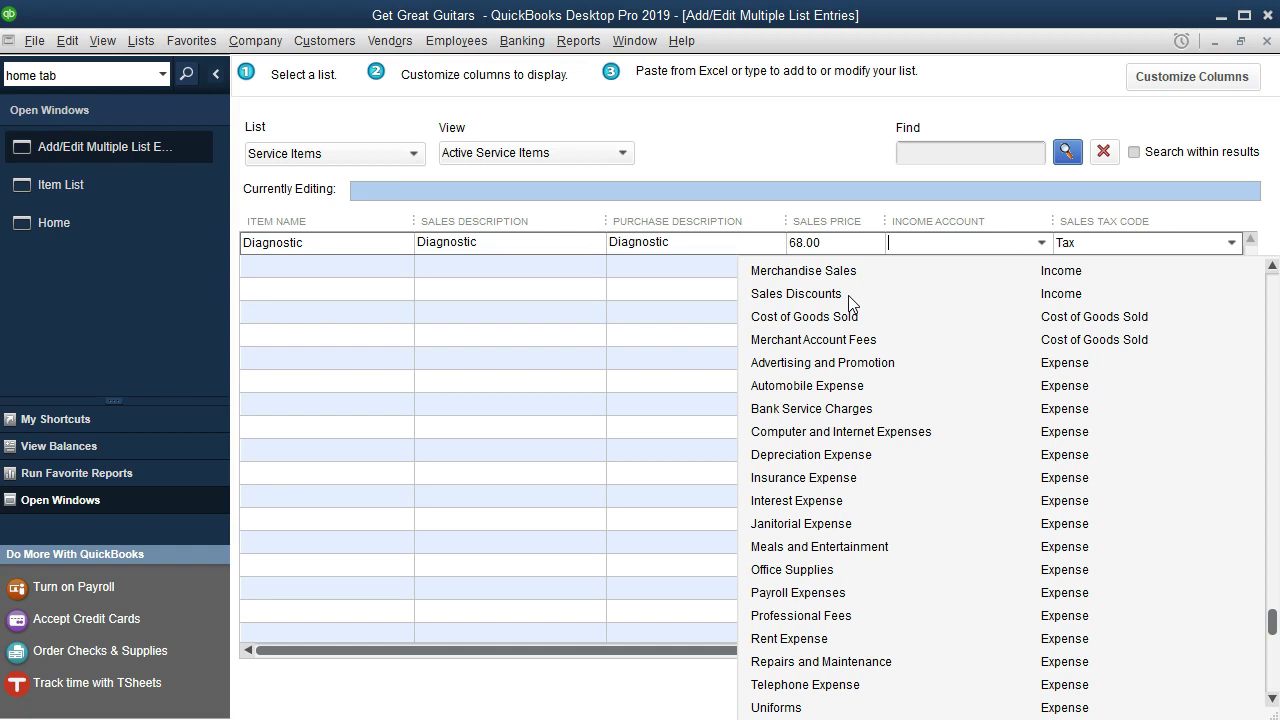
pyautogui.write('S')
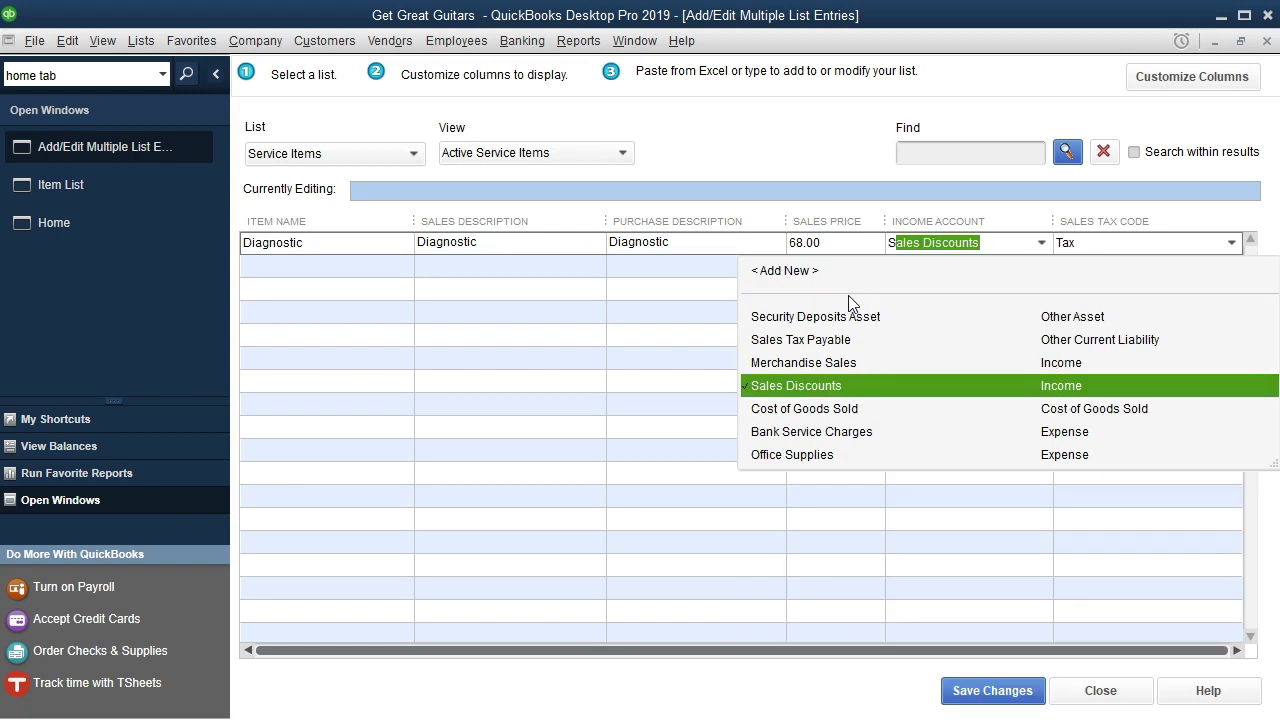
pyautogui.write('ervice')
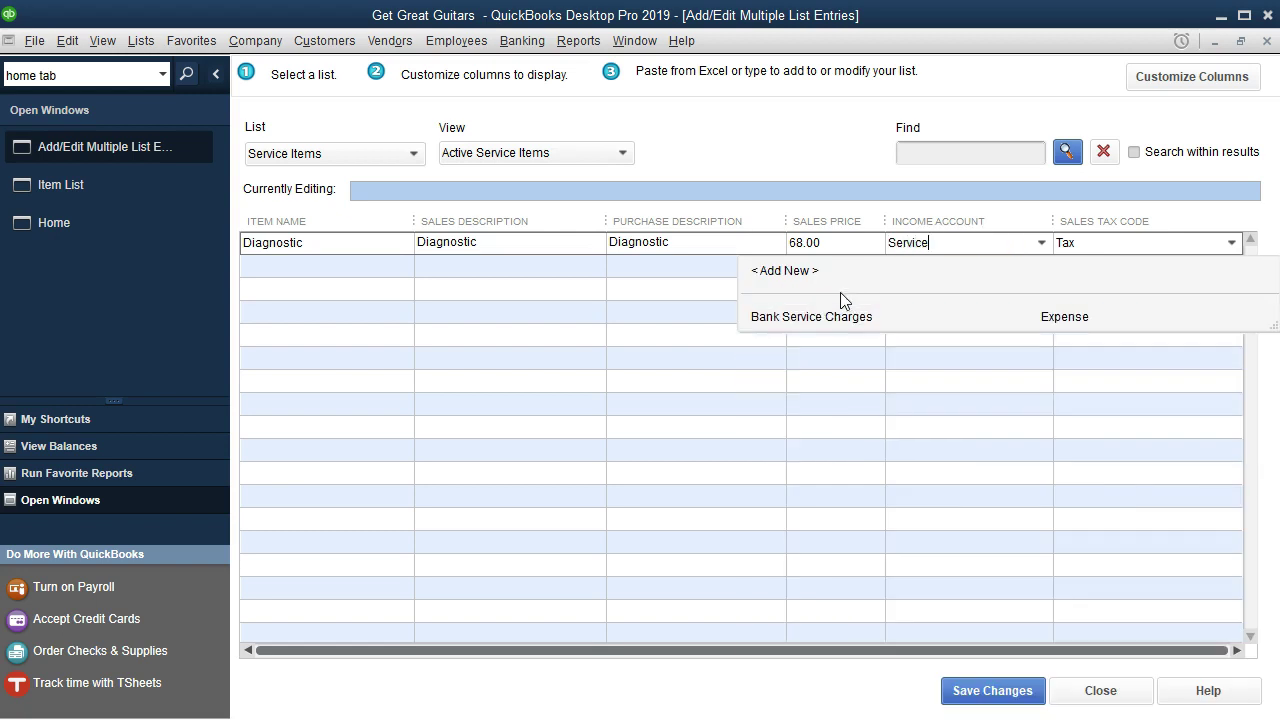
pyautogui.click(810, 278)
pyautogui.click(994, 247)
pyautogui.press('Tab')
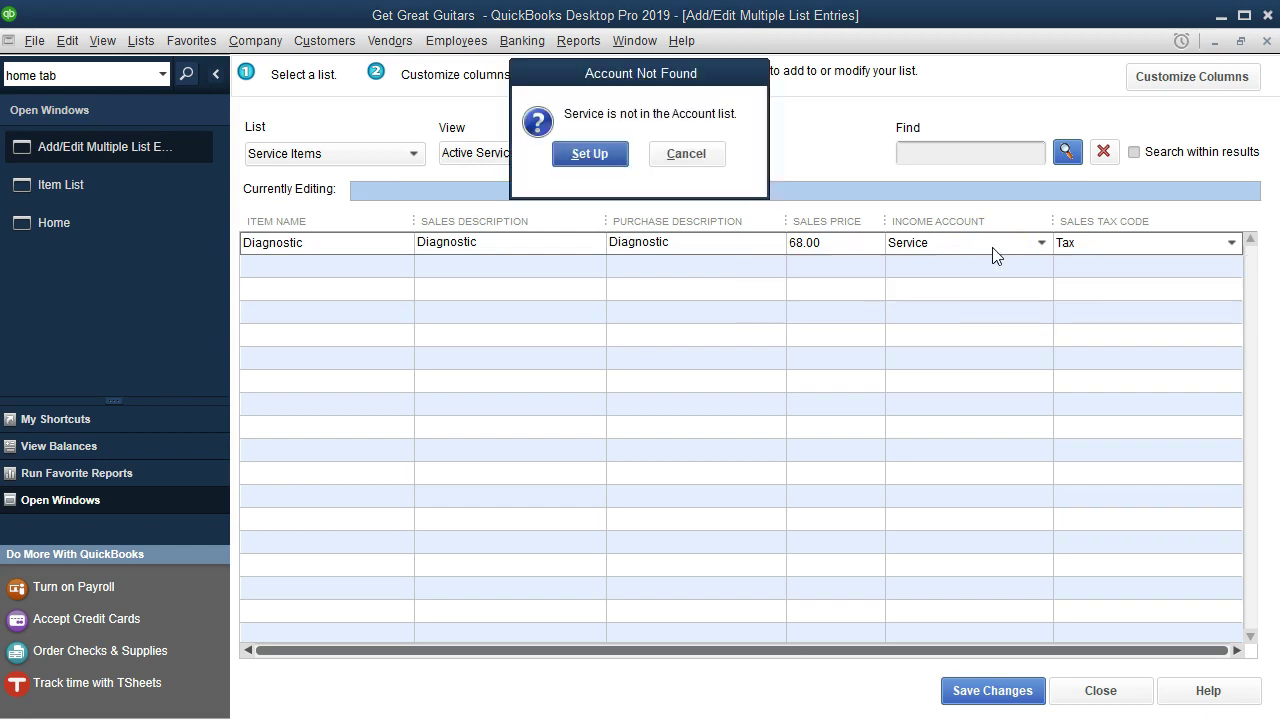
# Set up Service as a new account of type Income for the Diagnostic item and set its sales tax code to Non.
pyautogui.click(592, 155)
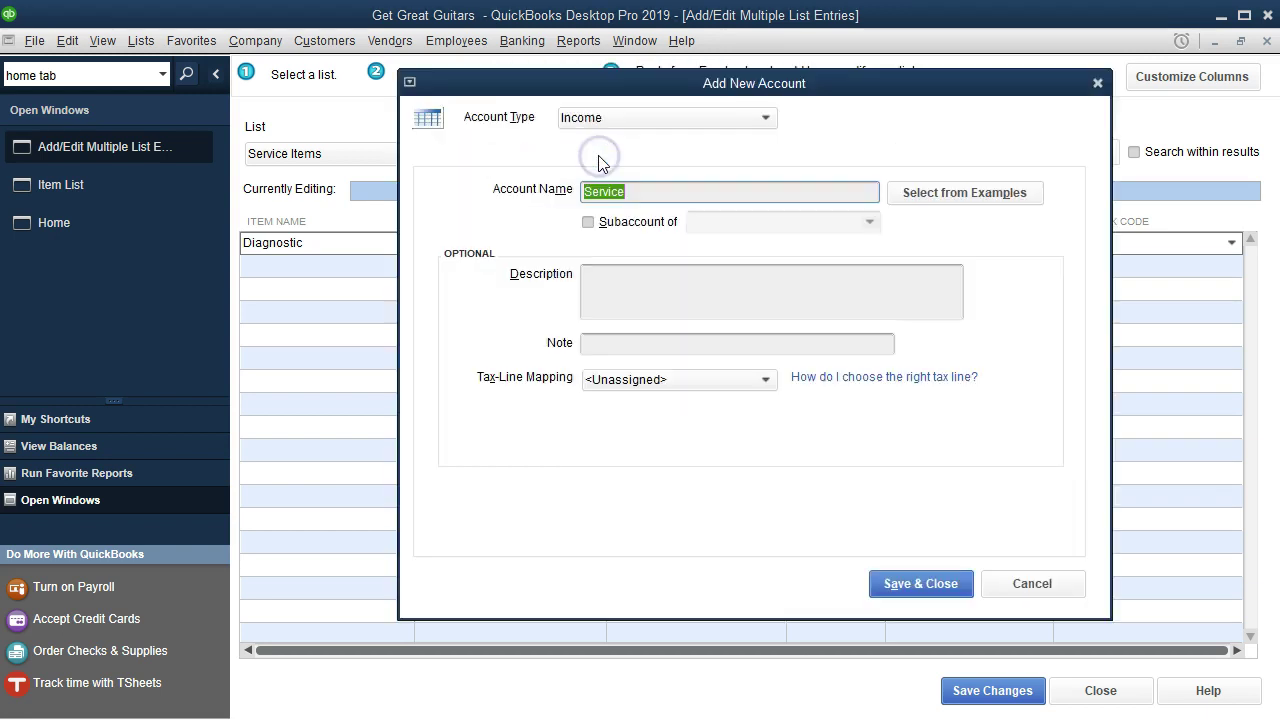
pyautogui.click(748, 117)
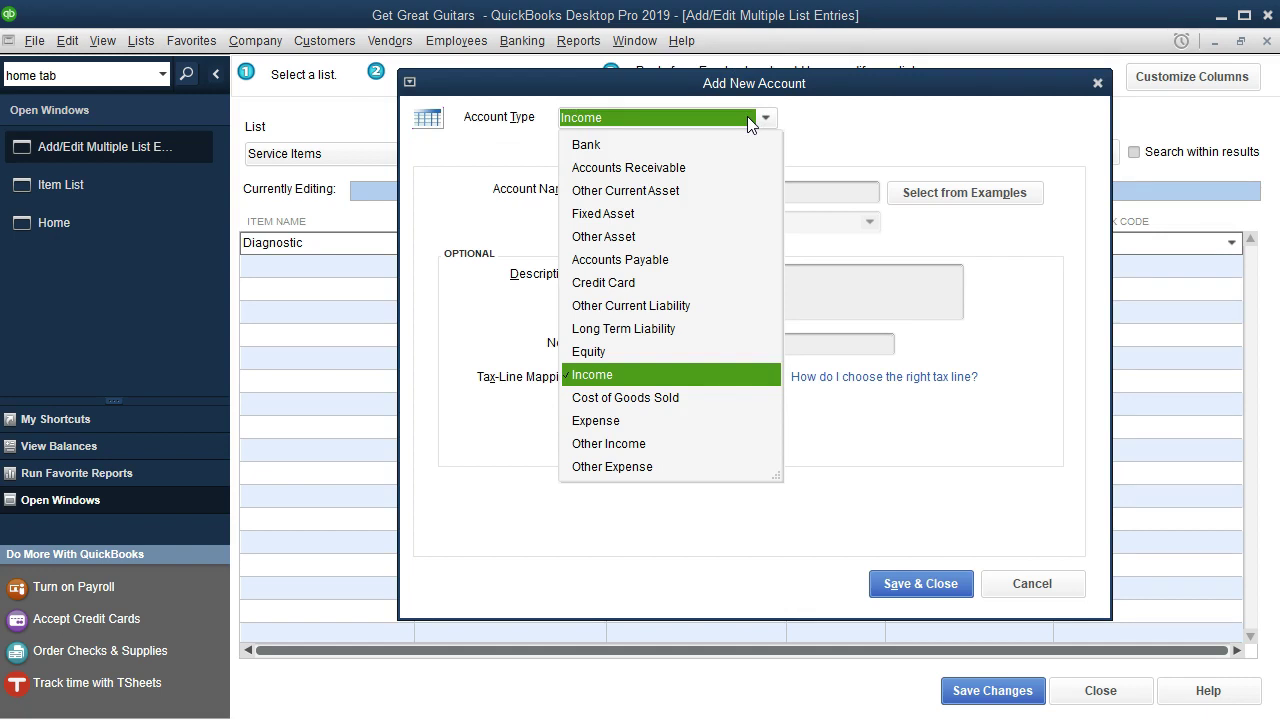
pyautogui.click(747, 117)
pyautogui.click(653, 198)
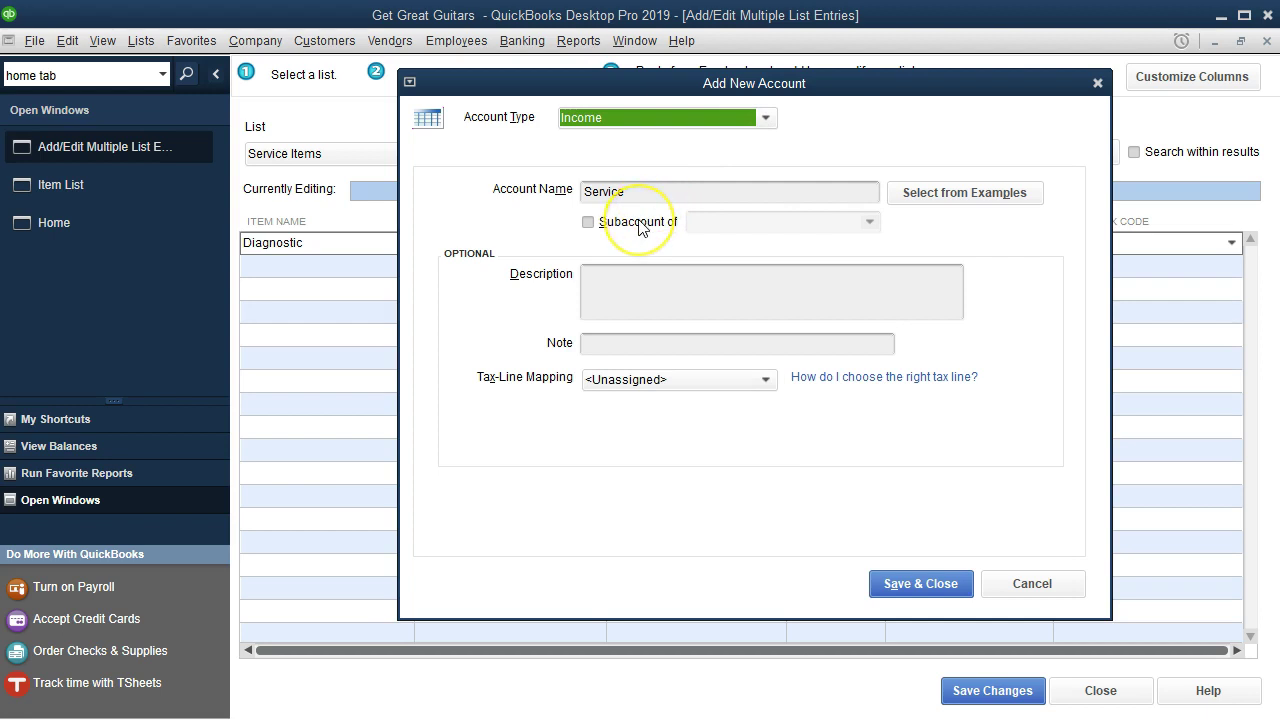
pyautogui.click(627, 286)
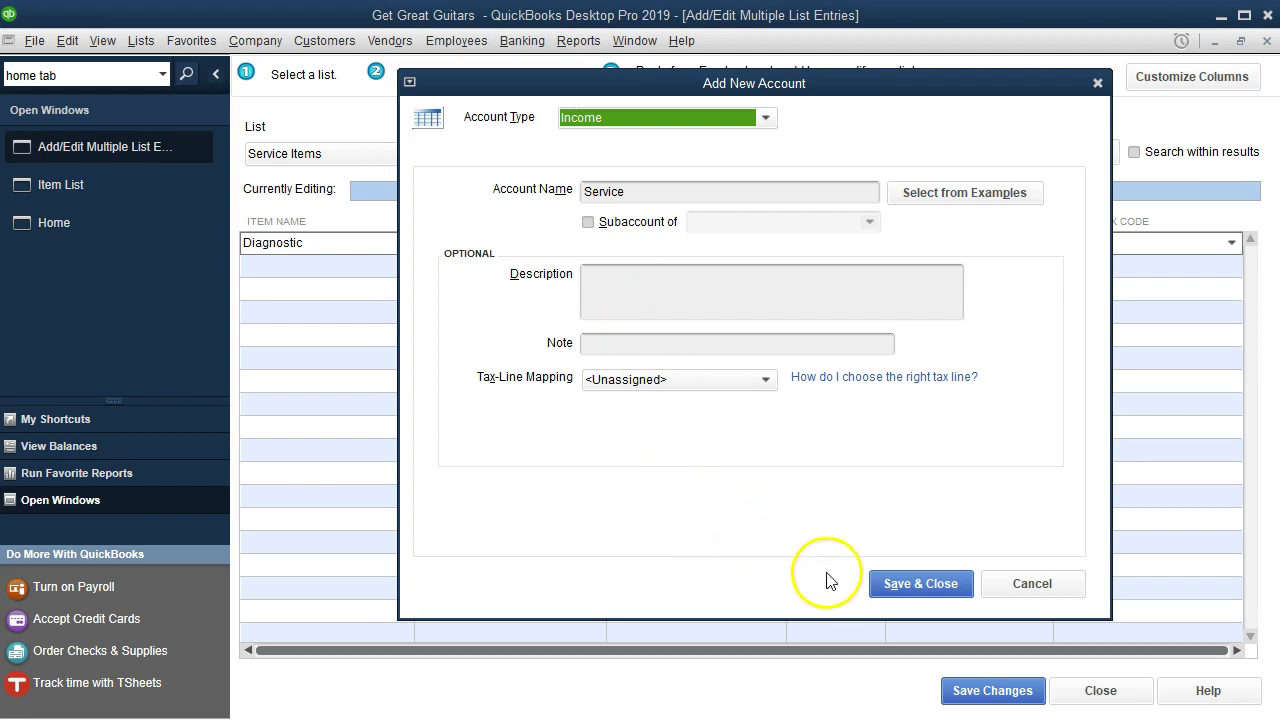
pyautogui.click(900, 585)
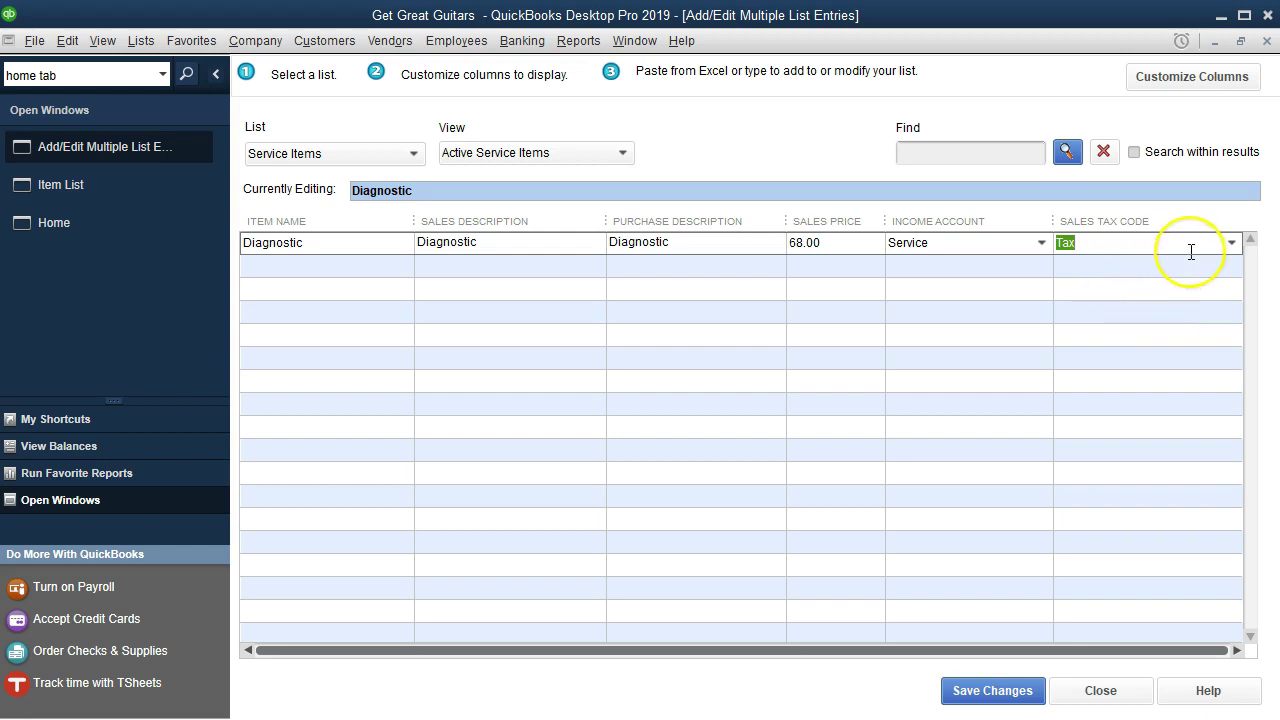
pyautogui.click(1231, 243)
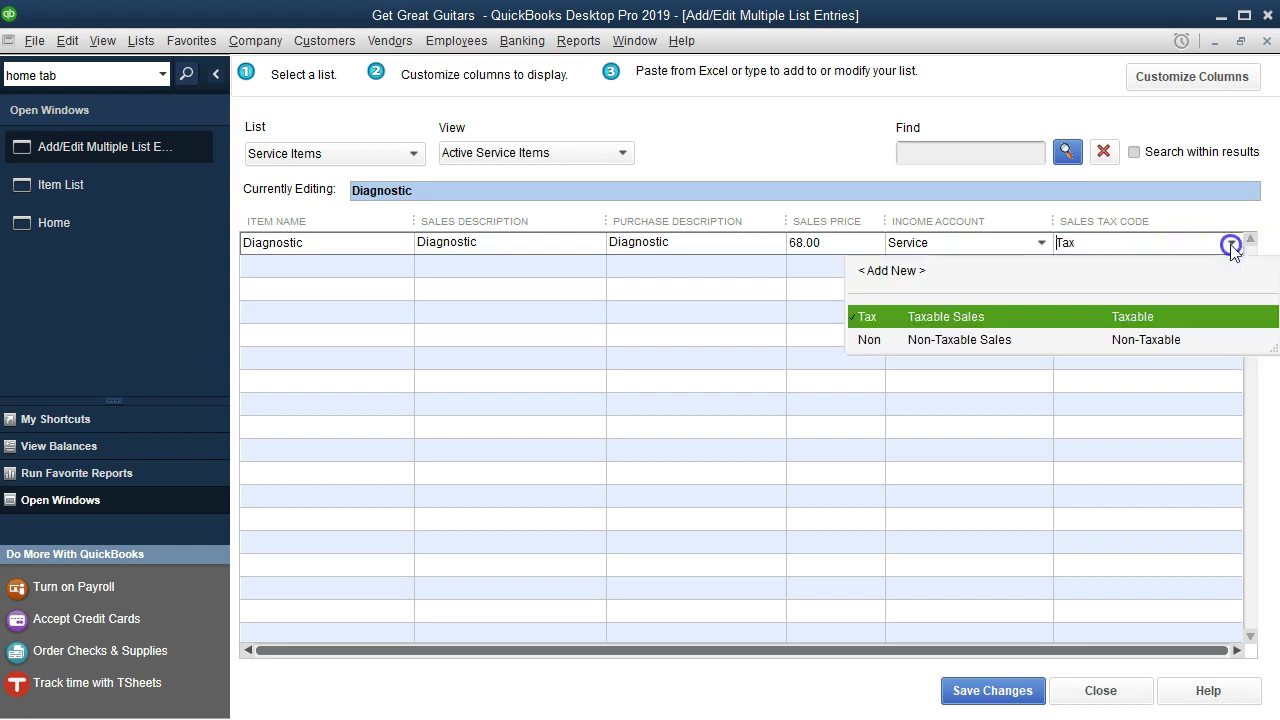
pyautogui.click(1165, 341)
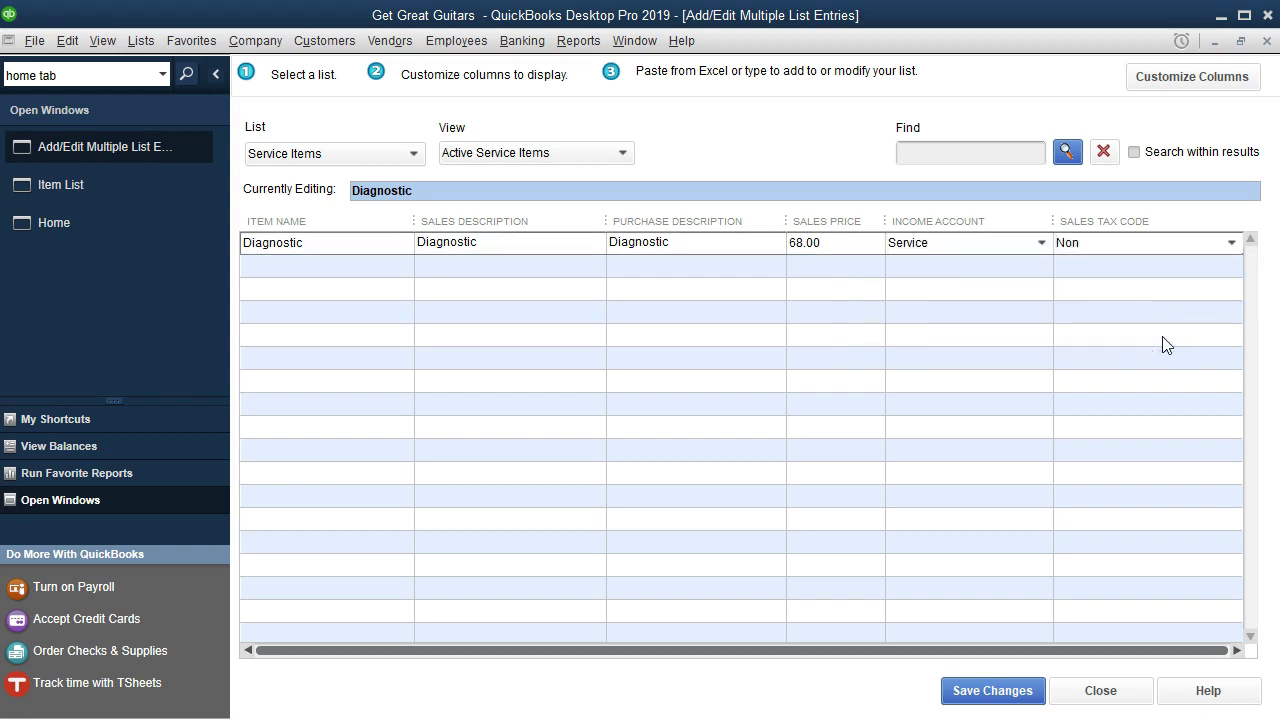
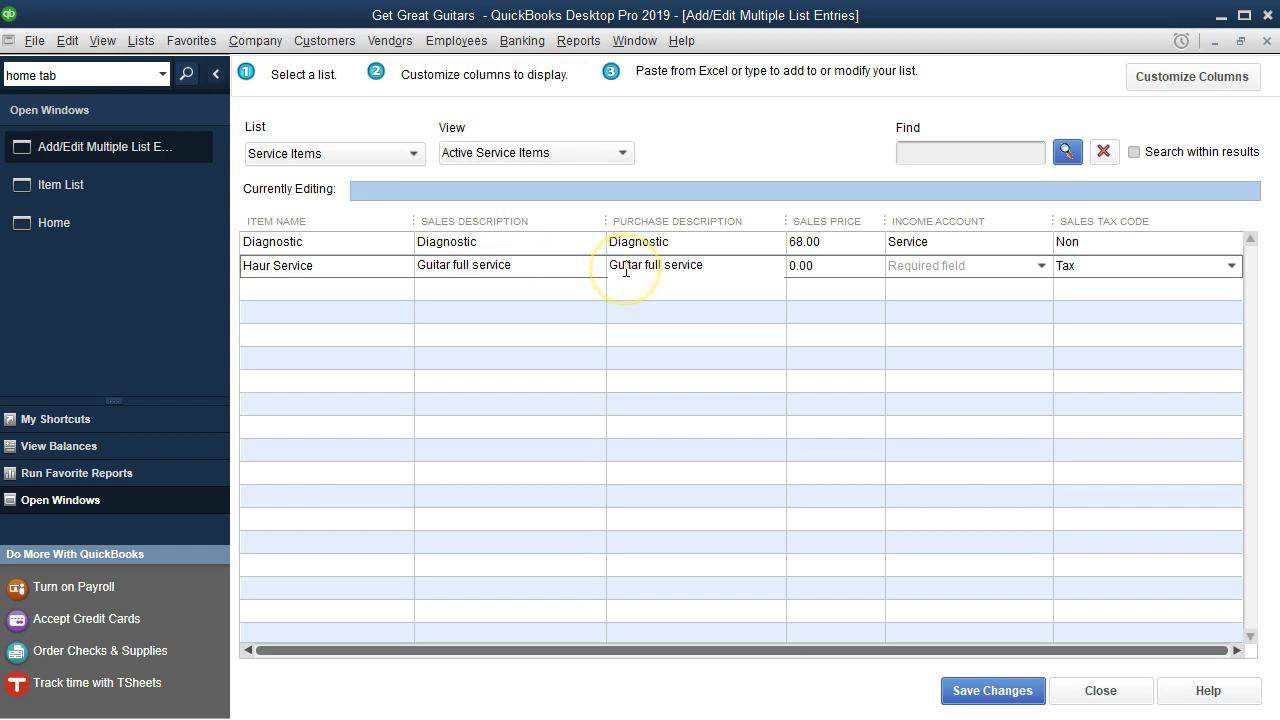
# Set the sales price of the Guitar full service item to 140 and assign Service as its income account.
pyautogui.press('Tab')
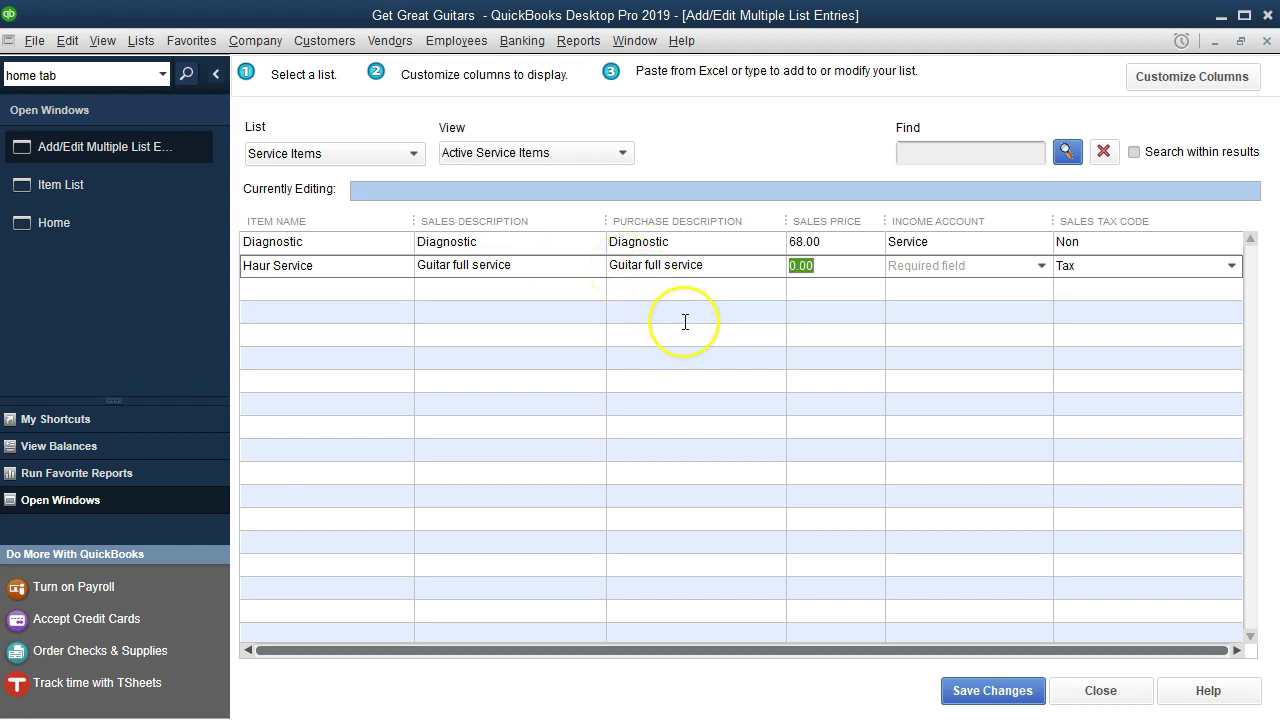
pyautogui.write('1401')
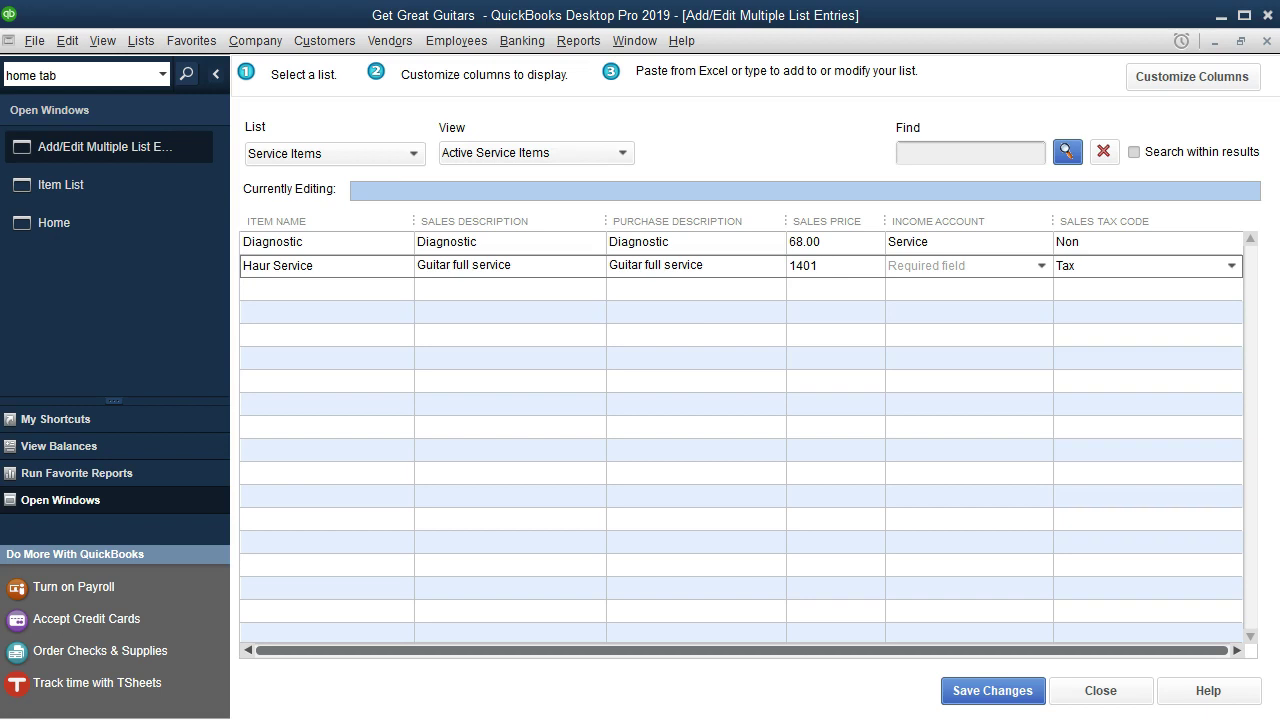
pyautogui.press('BackSpace')
pyautogui.press('Tab')
pyautogui.write('se')
pyautogui.press('BackSpace')
pyautogui.press('BackSpace')
pyautogui.write('ser')
pyautogui.press('Tab')
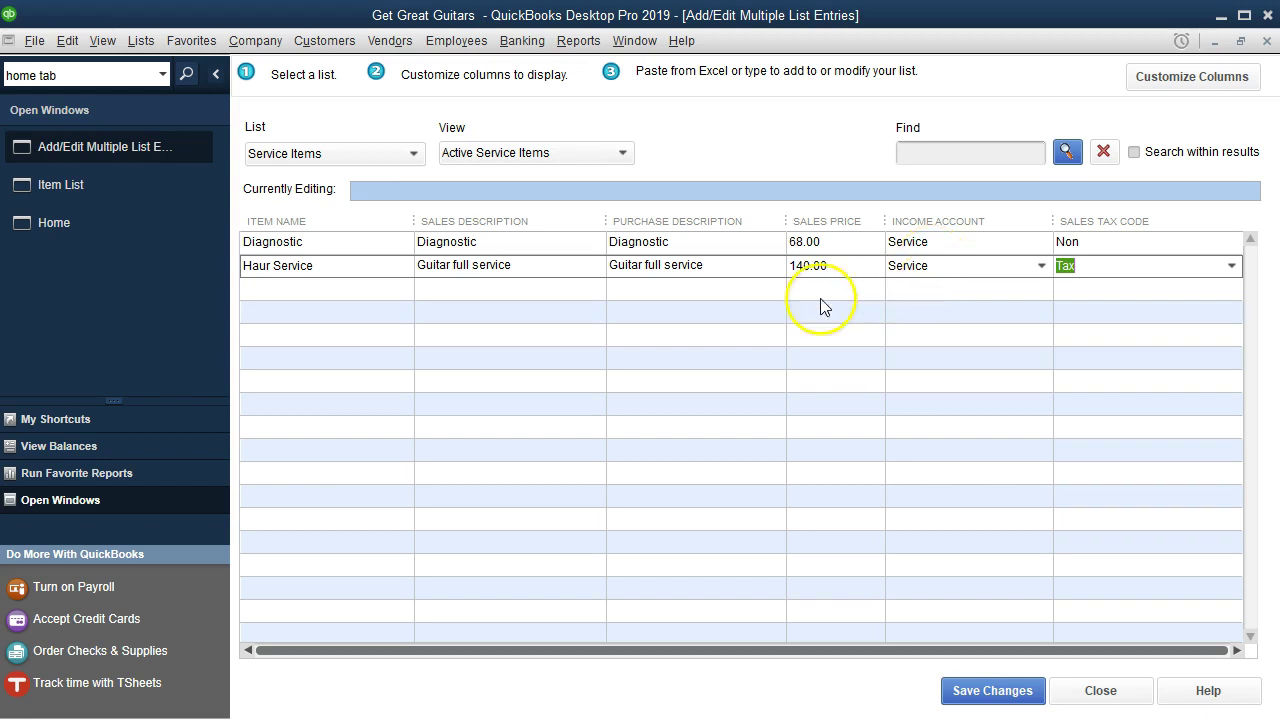
# Correct the item name in the Guitar full service row to Hourly Service.
pyautogui.click(336, 265)
pyautogui.press('Left')
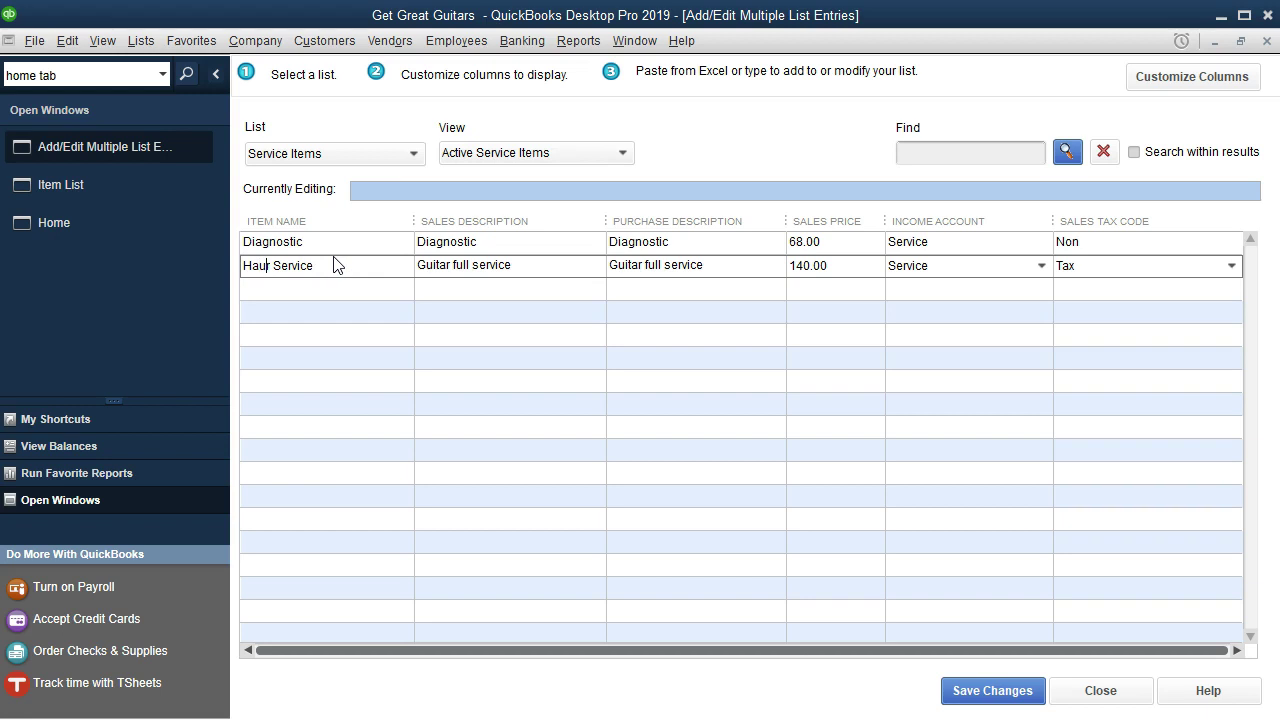
pyautogui.press('BackSpace')
pyautogui.press('BackSpace')
pyautogui.press('BackSpace')
pyautogui.write('ourly')
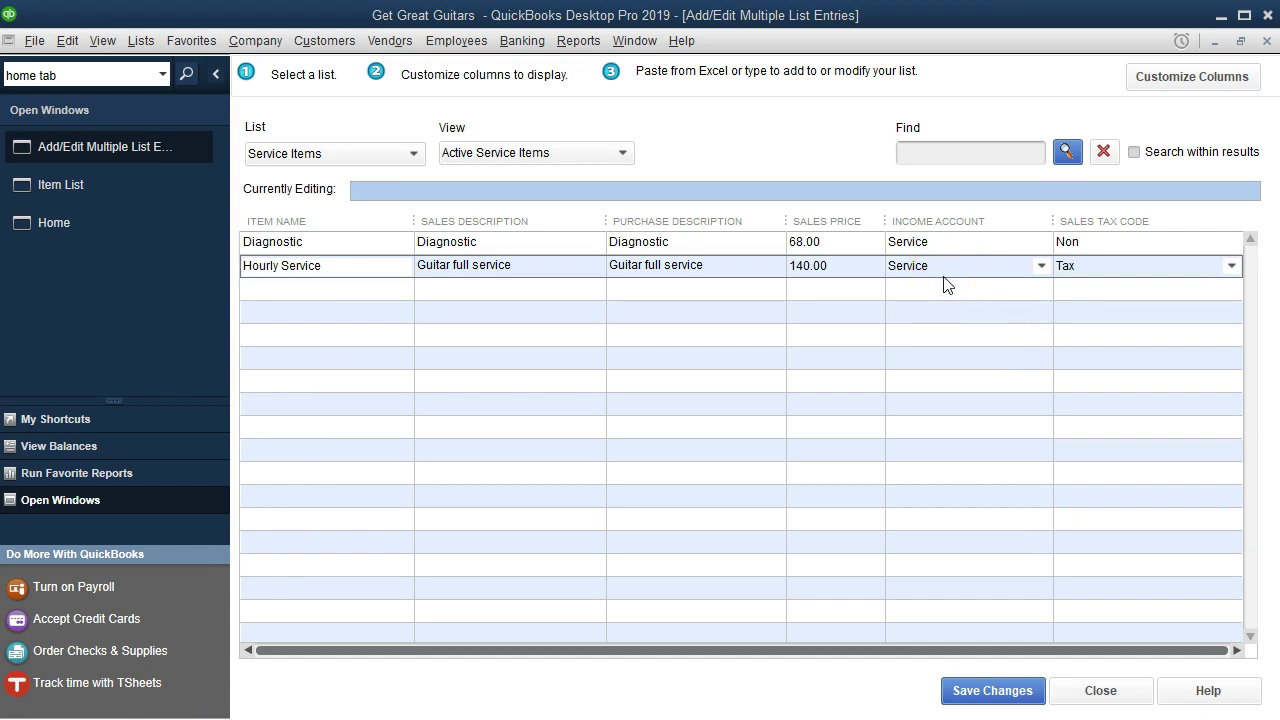
# Set the Hourly Service item's sales tax code to Non.
pyautogui.click(1231, 266)
pyautogui.click(1157, 363)
pyautogui.click(462, 340)
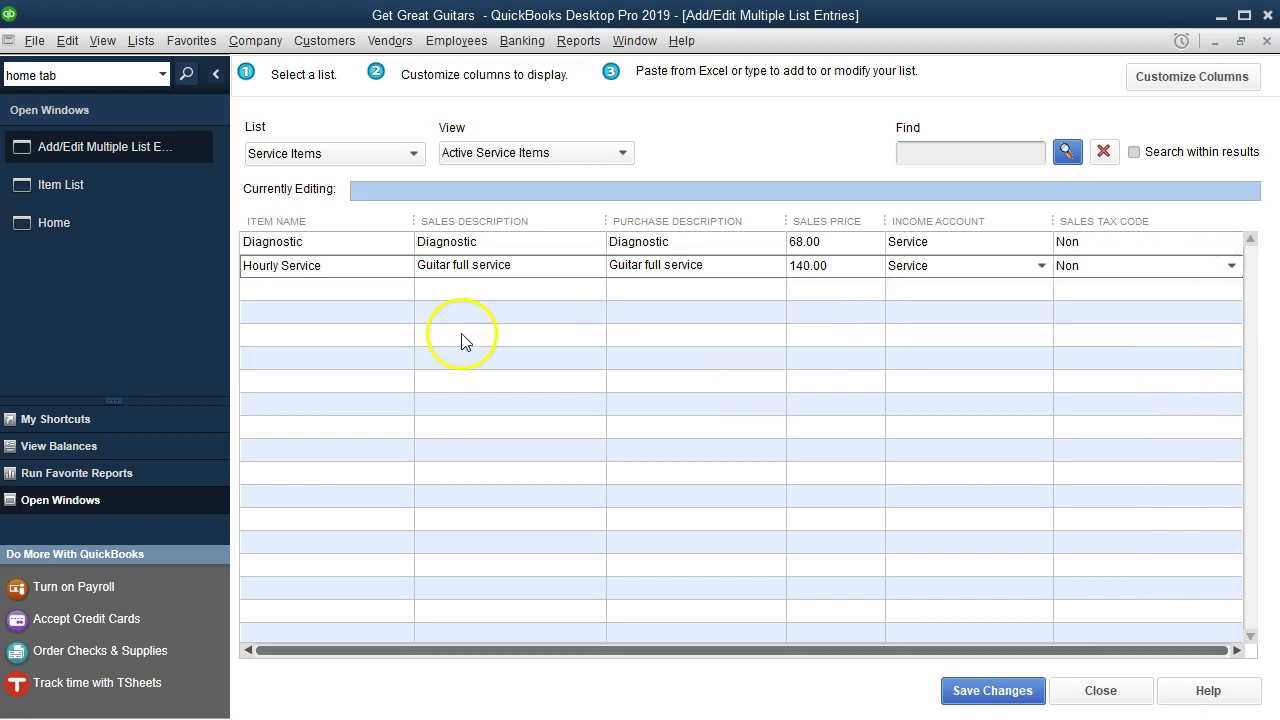
# Add an item named Partial service with Guitar service as both its sales and purchase description.
pyautogui.click(310, 288)
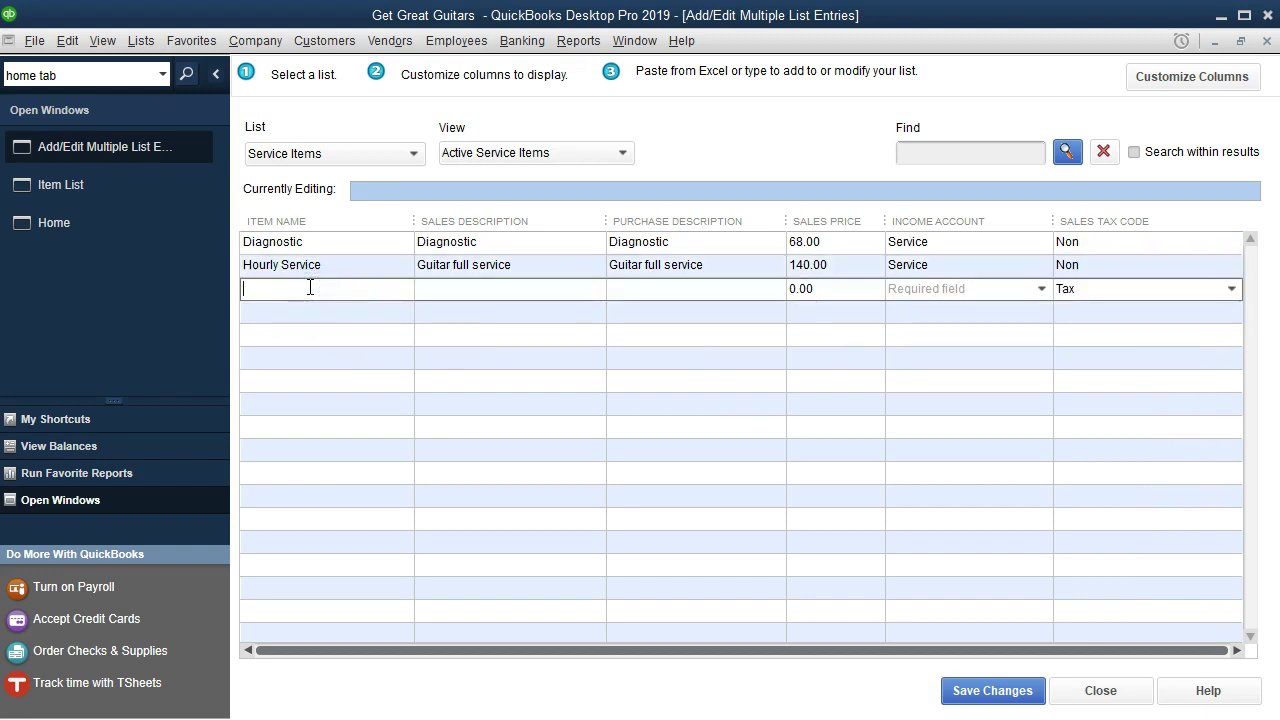
pyautogui.write('Partial service\tGuitar service\tGuitar service')
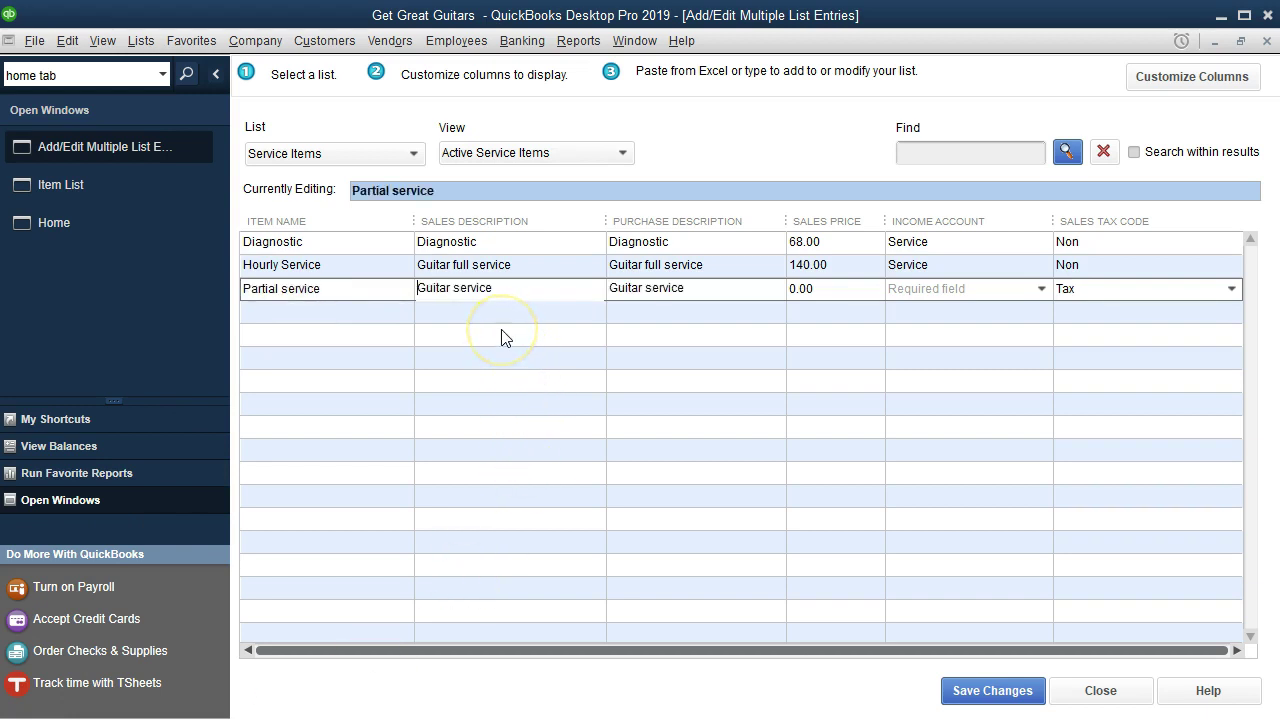
pyautogui.press('Tab')
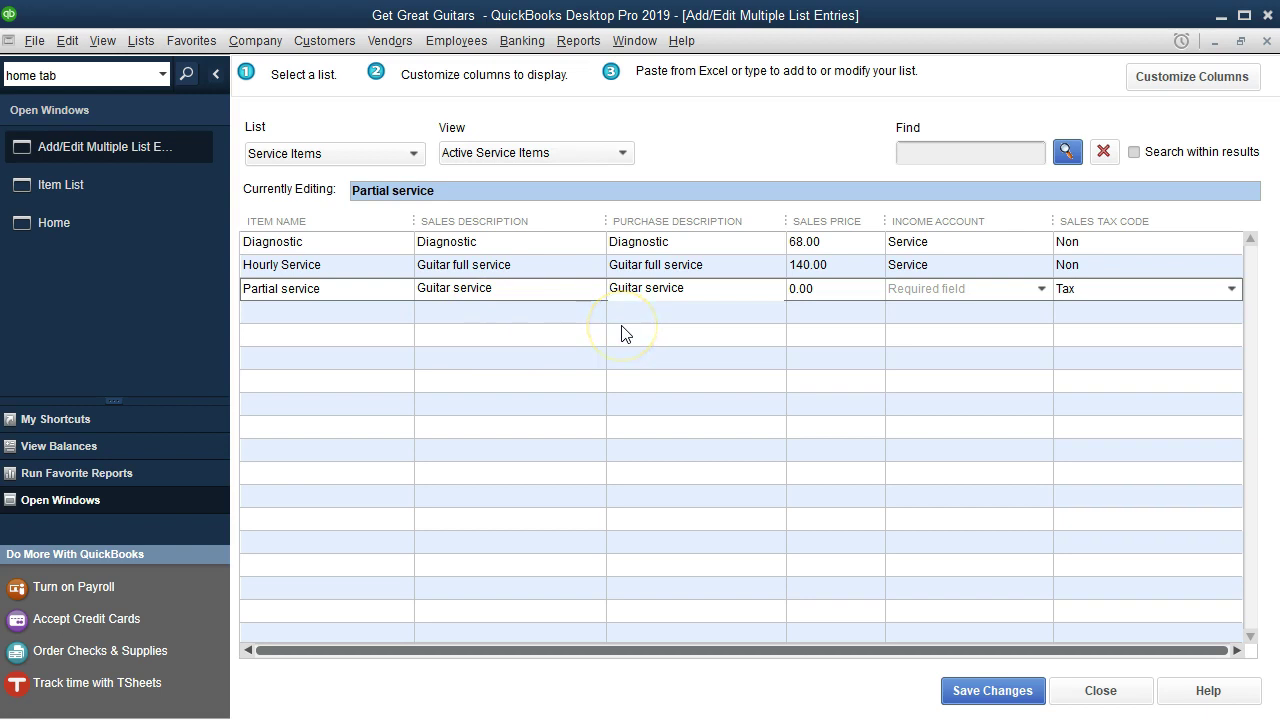
pyautogui.press('Tab')
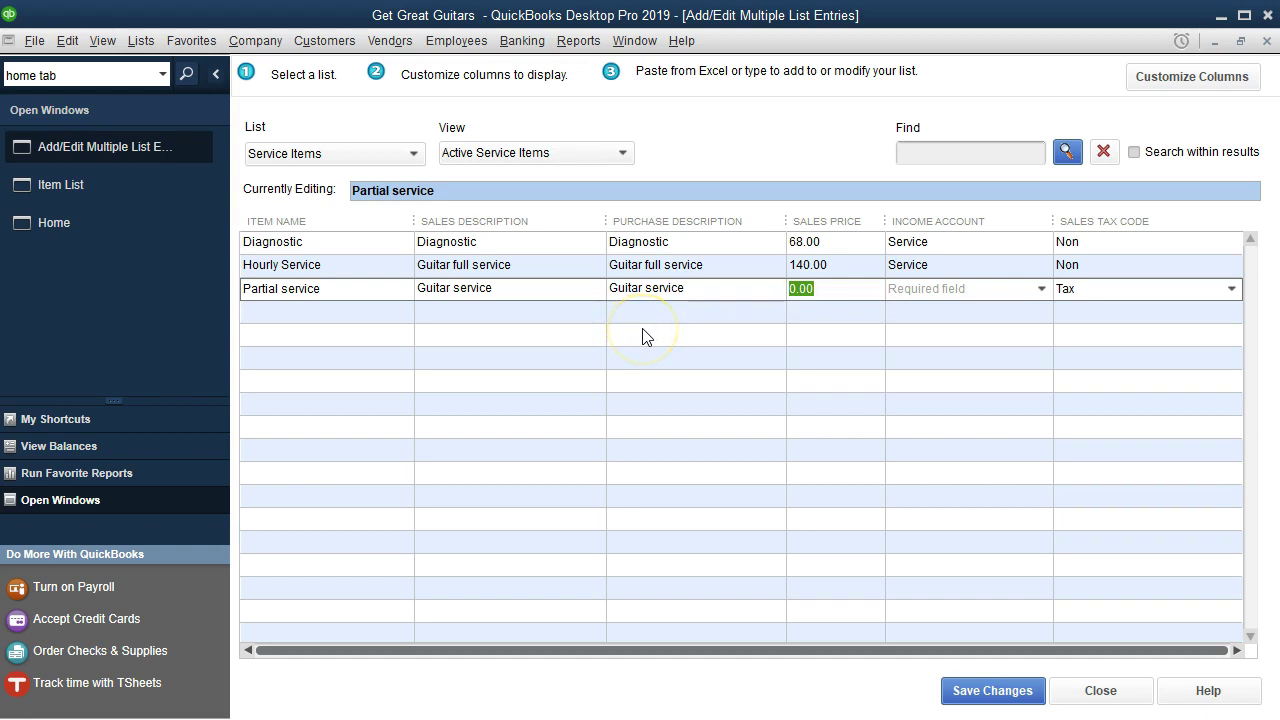
# Set the Partial service item's sales price to 100 and its income account to Service.
pyautogui.write('100')
pyautogui.press('Tab')
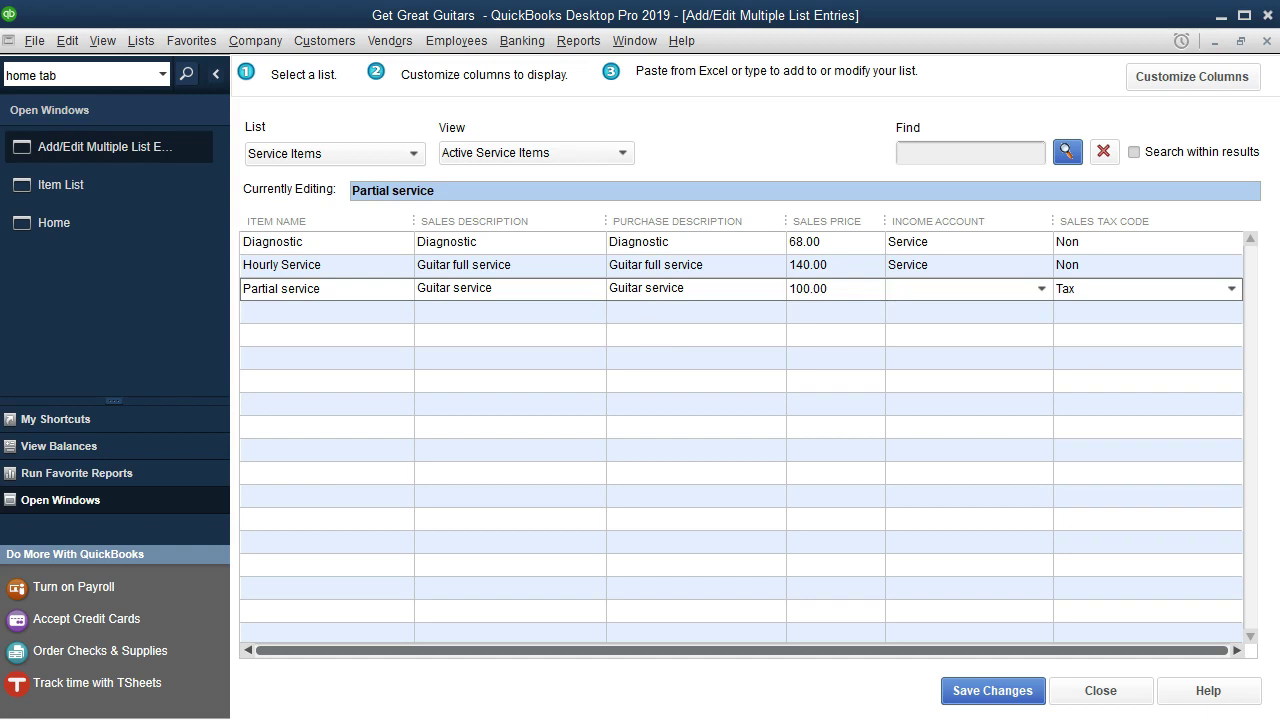
pyautogui.write('Service')
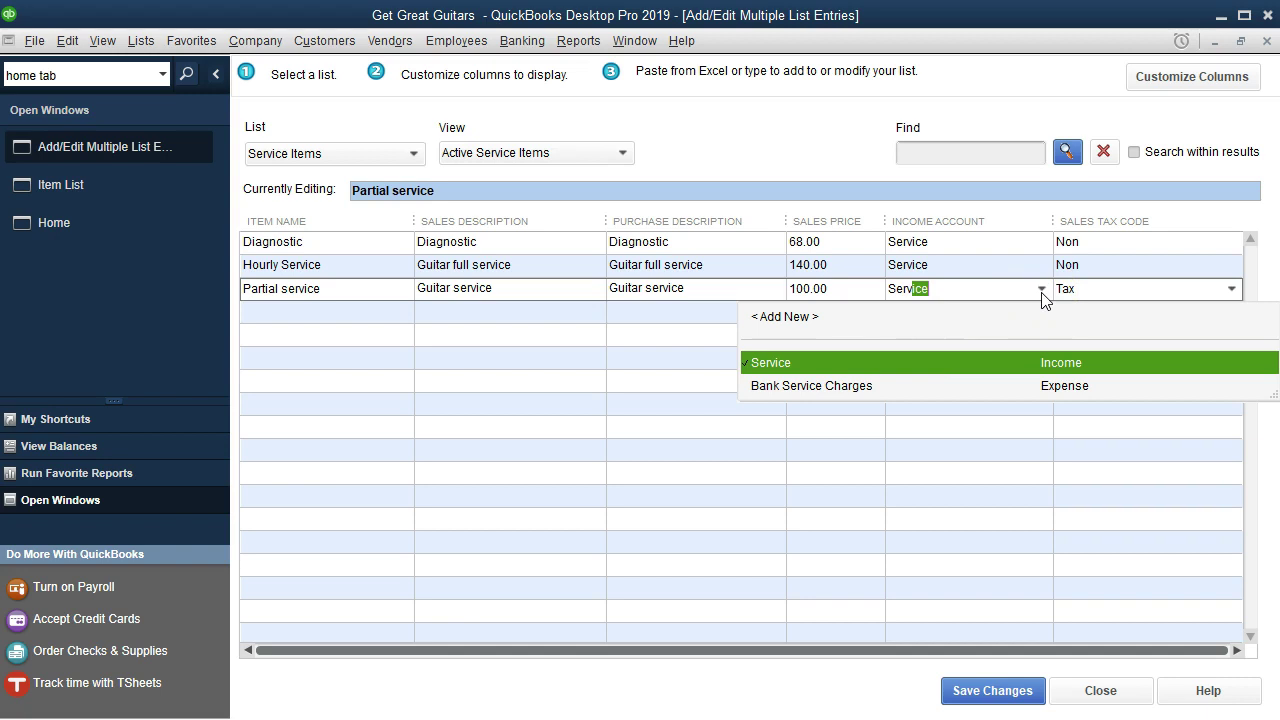
pyautogui.press('Tab')
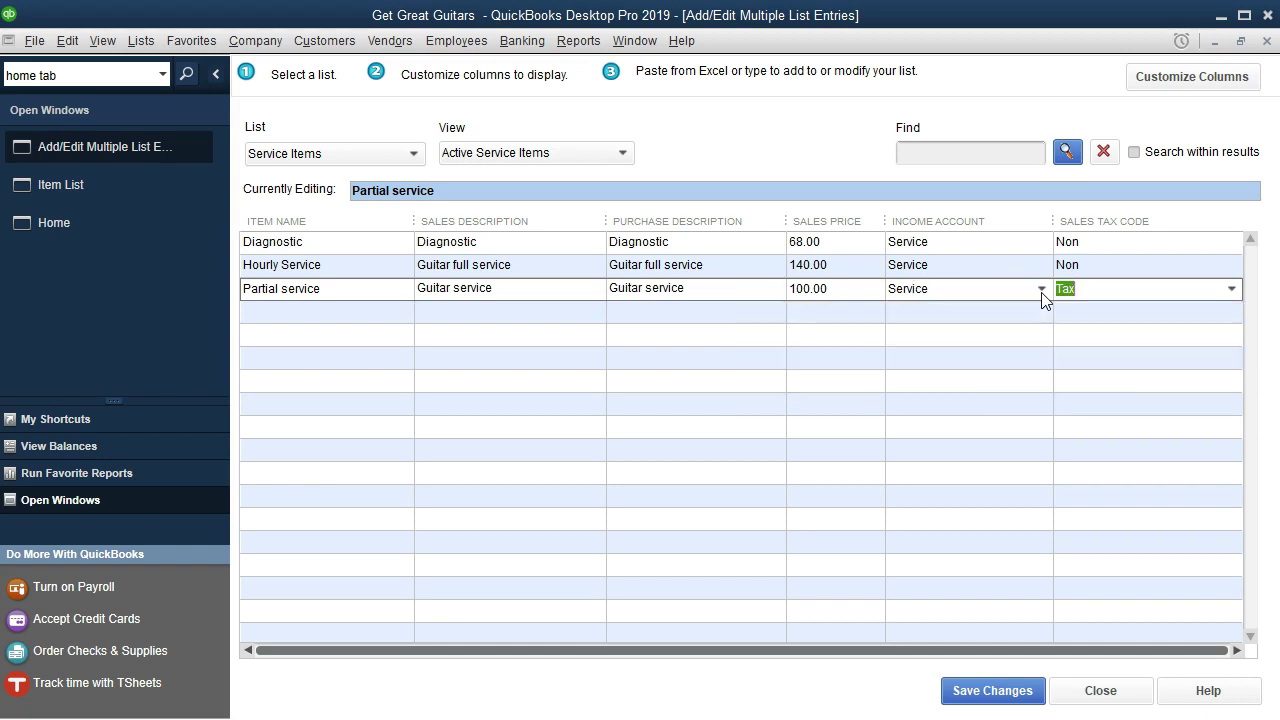
# Set the Partial service item's sales tax code to Non.
pyautogui.click(1061, 299)
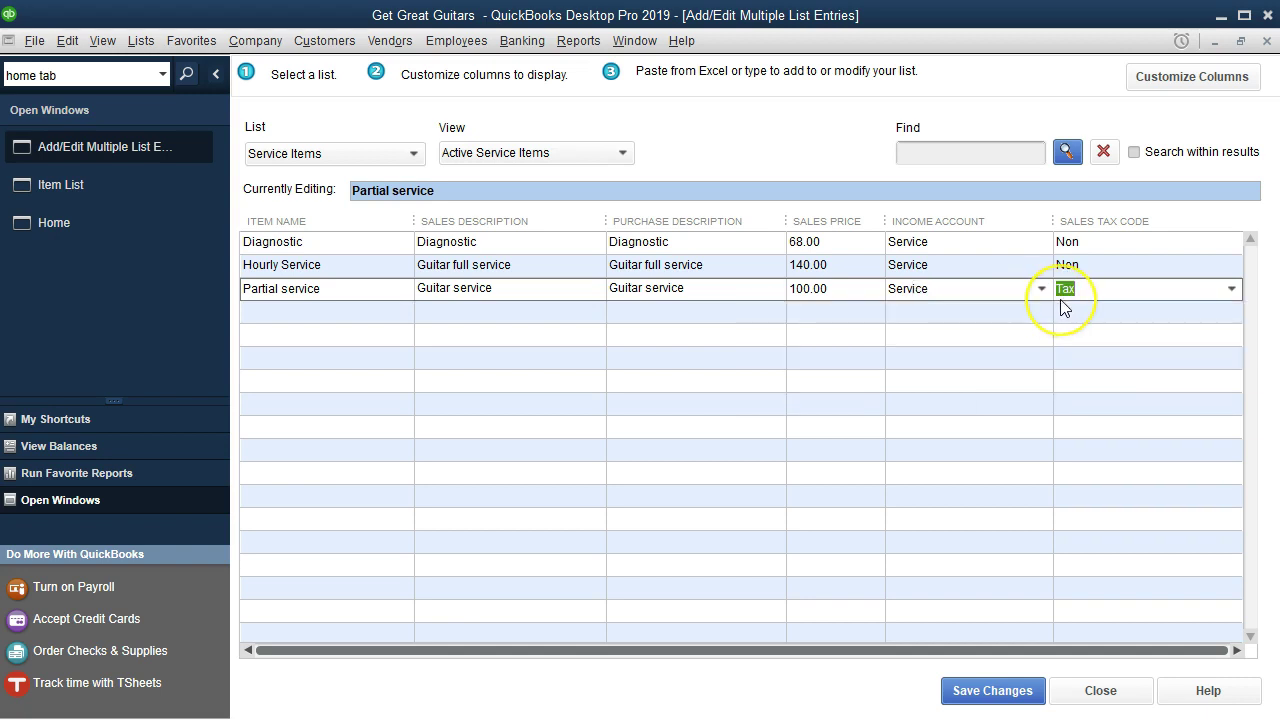
pyautogui.write('Non')
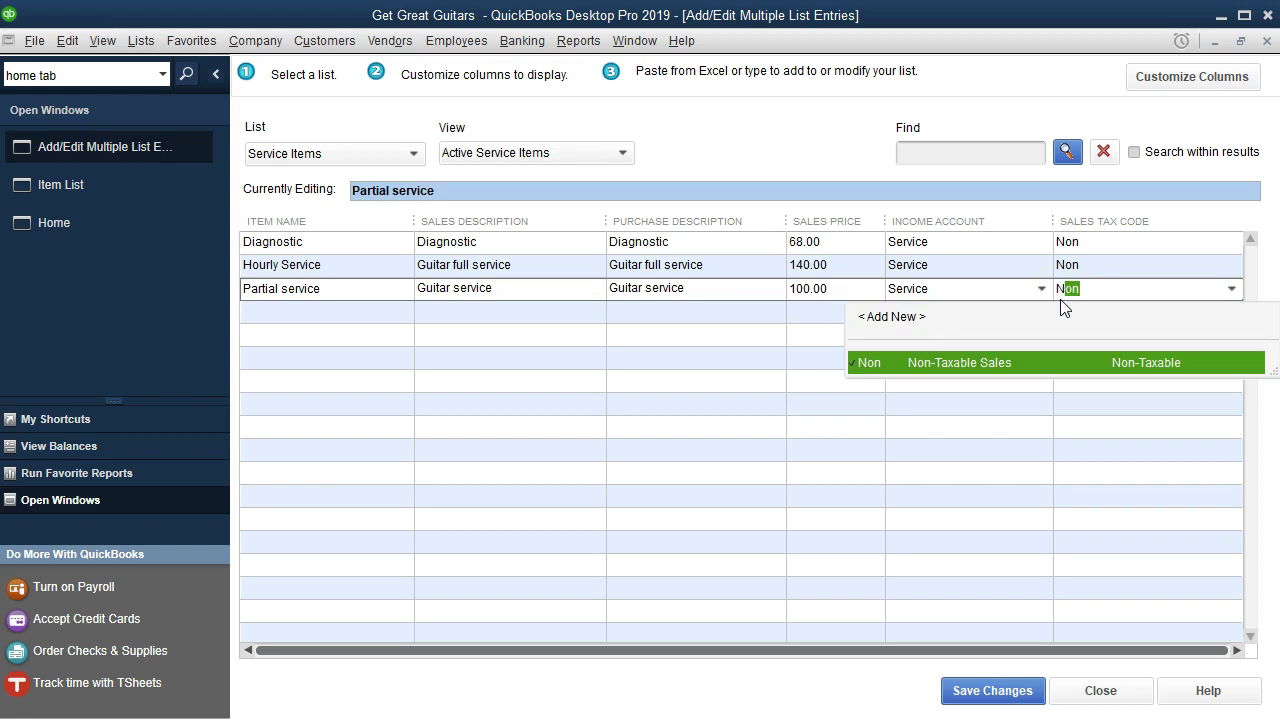
pyautogui.press('Tab')
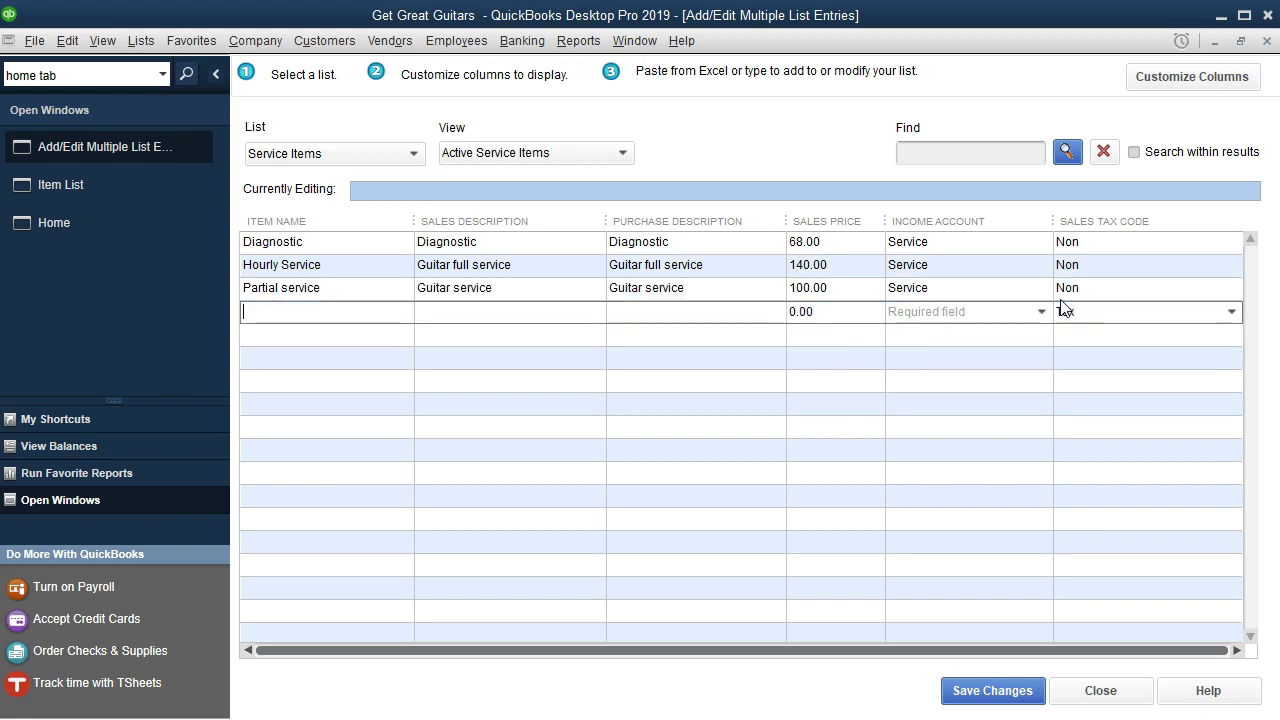
# Add an item named Tune up with the sales description "5 Guitar Tunup" in the next empty row.
pyautogui.write('Tune up')
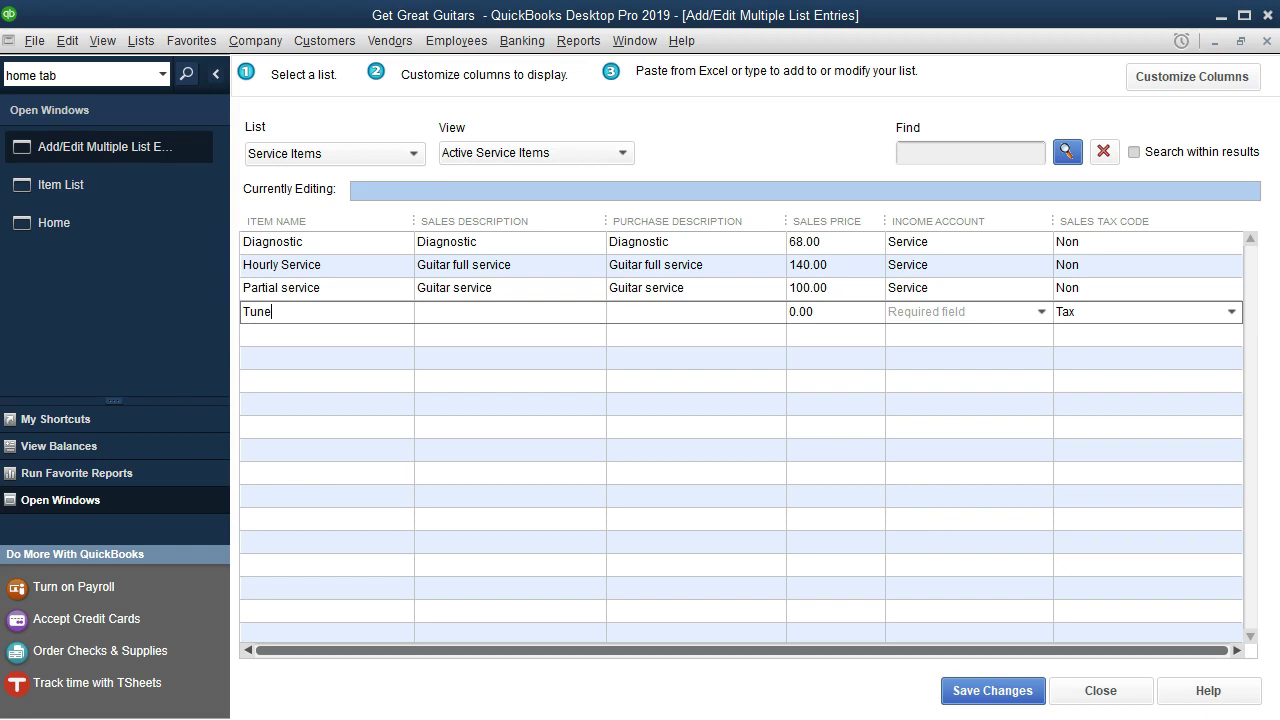
pyautogui.click(418, 311)
pyautogui.write('5 Guita')
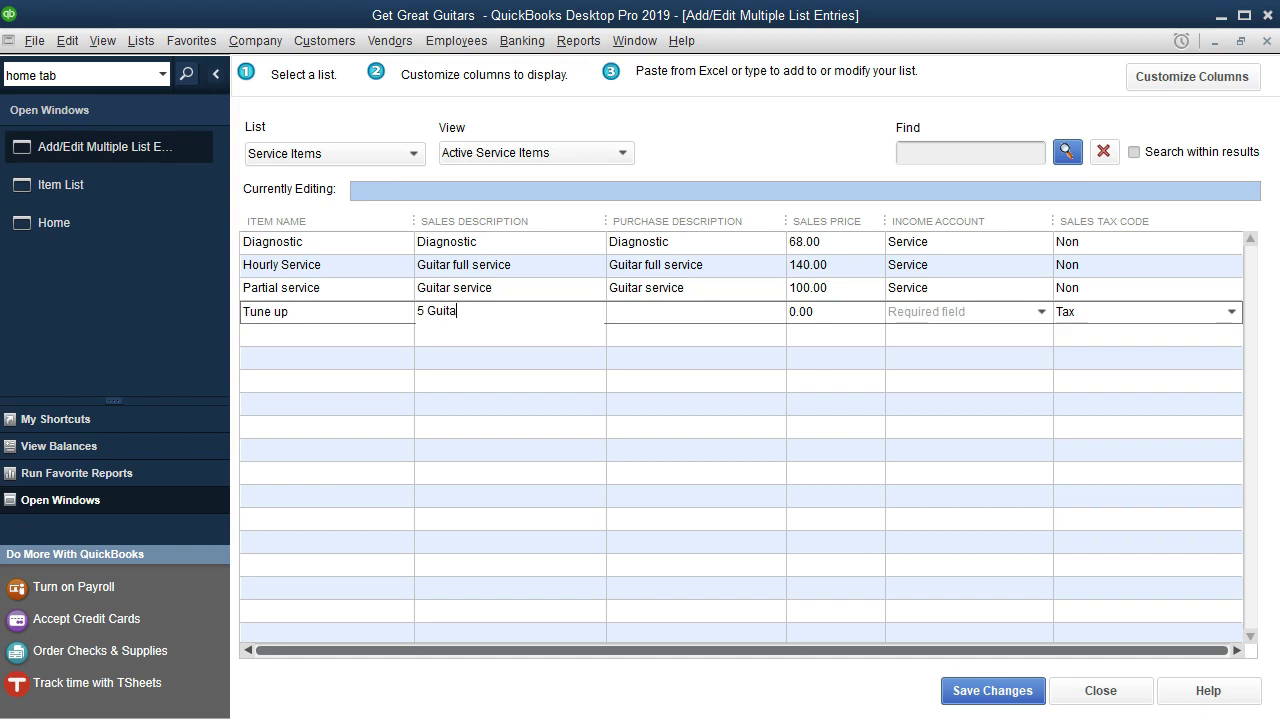
pyautogui.write('r Tunum')
pyautogui.press('BackSpace')
pyautogui.write('p')
# Copy the Tune up item's entire sales description into its purchase description.
pyautogui.hotkey('shift', 'Left')
pyautogui.hotkey('shift', 'Left')
pyautogui.hotkey('shift', 'Left')
pyautogui.hotkey('shift', 'Left')
pyautogui.hotkey('shift', 'Left')
pyautogui.hotkey('shift', 'Left')
pyautogui.hotkey('shift', 'Left')
pyautogui.hotkey('shift', 'Left')
pyautogui.hotkey('shift', 'Left')
pyautogui.hotkey('shift', 'Left')
pyautogui.hotkey('shift', 'Left')
pyautogui.hotkey('shift', 'Left')
pyautogui.hotkey('shift', 'Left')
pyautogui.hotkey('shift', 'Left')
pyautogui.hotkey('ctrl', 'c')
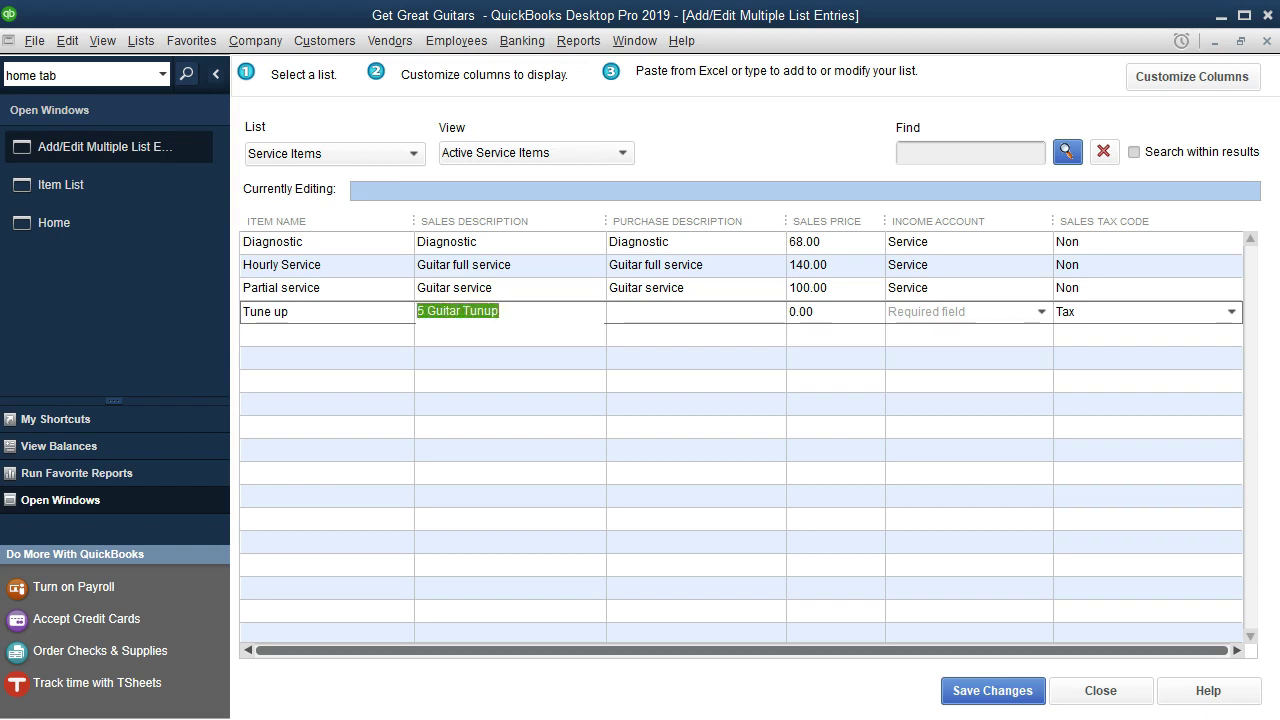
pyautogui.click(658, 311)
pyautogui.hotkey('ctrl', 'v')
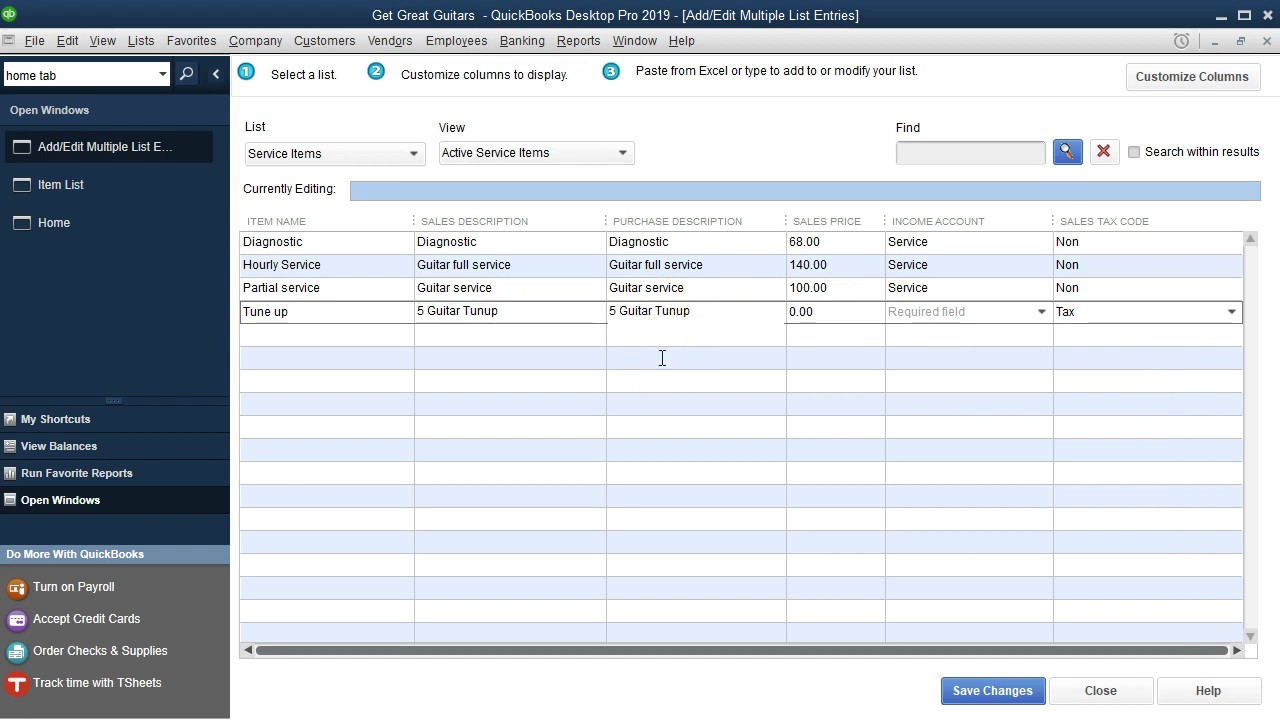
# Set the Tune up item's sales price to 200.
pyautogui.click(580, 313)
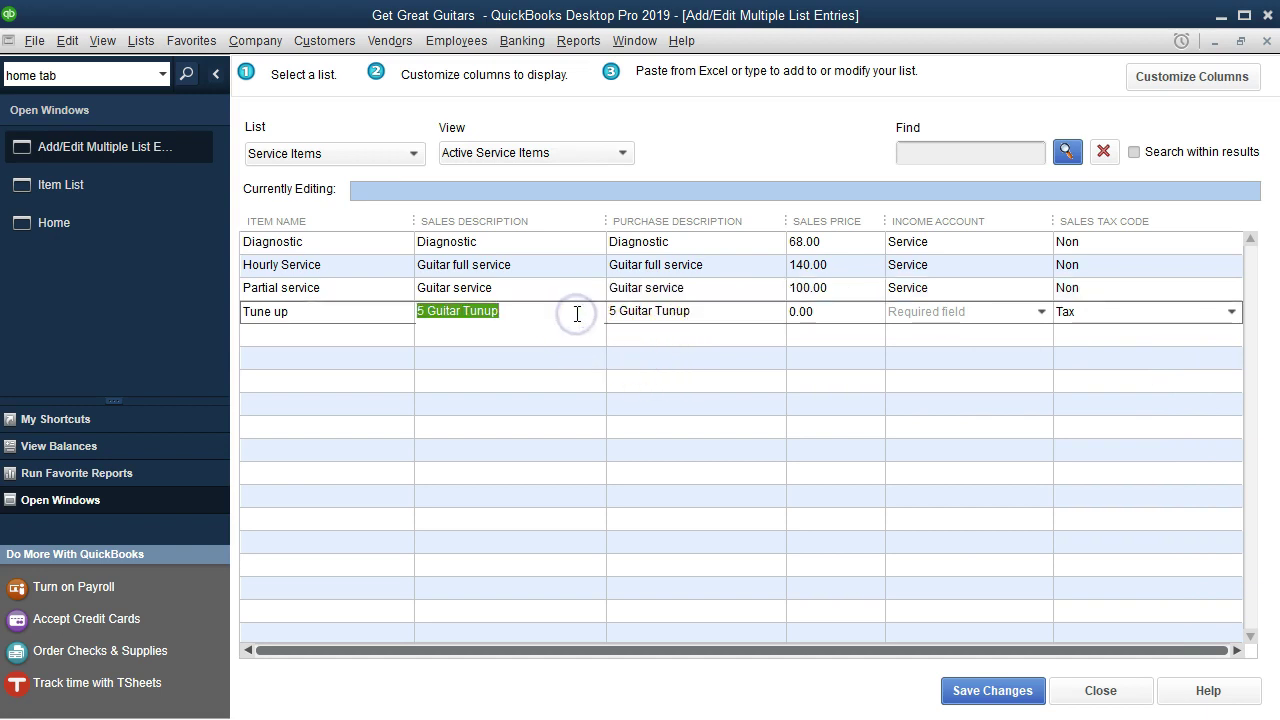
pyautogui.press('Tab')
pyautogui.press('Tab')
pyautogui.write('200')
pyautogui.press('Tab')
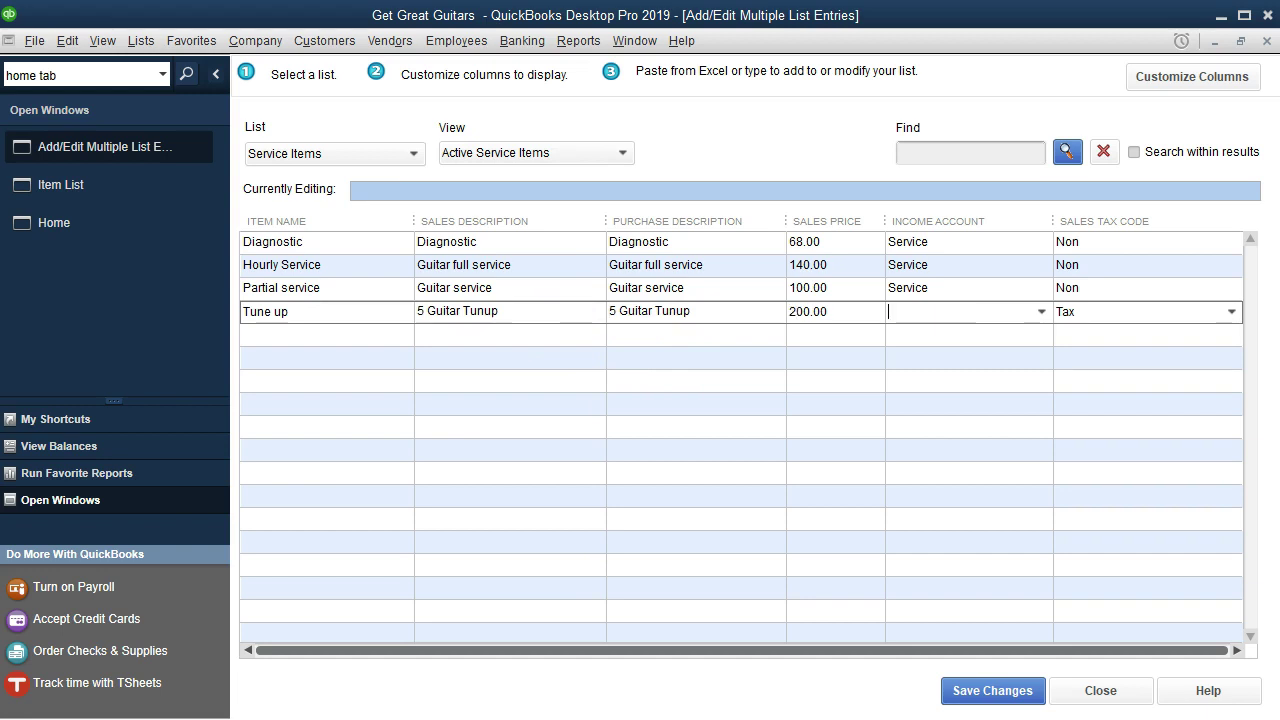
# Assign the Service income account to the Tune up item and set its sales tax code to Non.
pyautogui.write('Service')
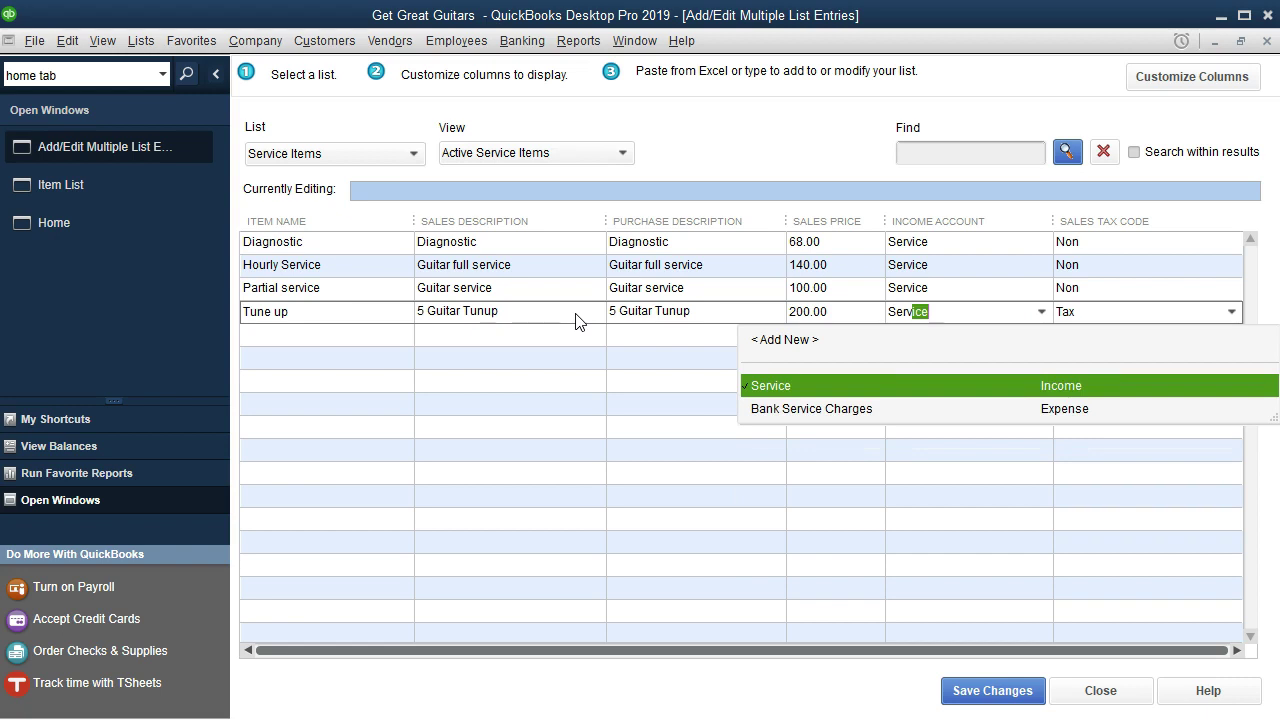
pyautogui.press('Tab')
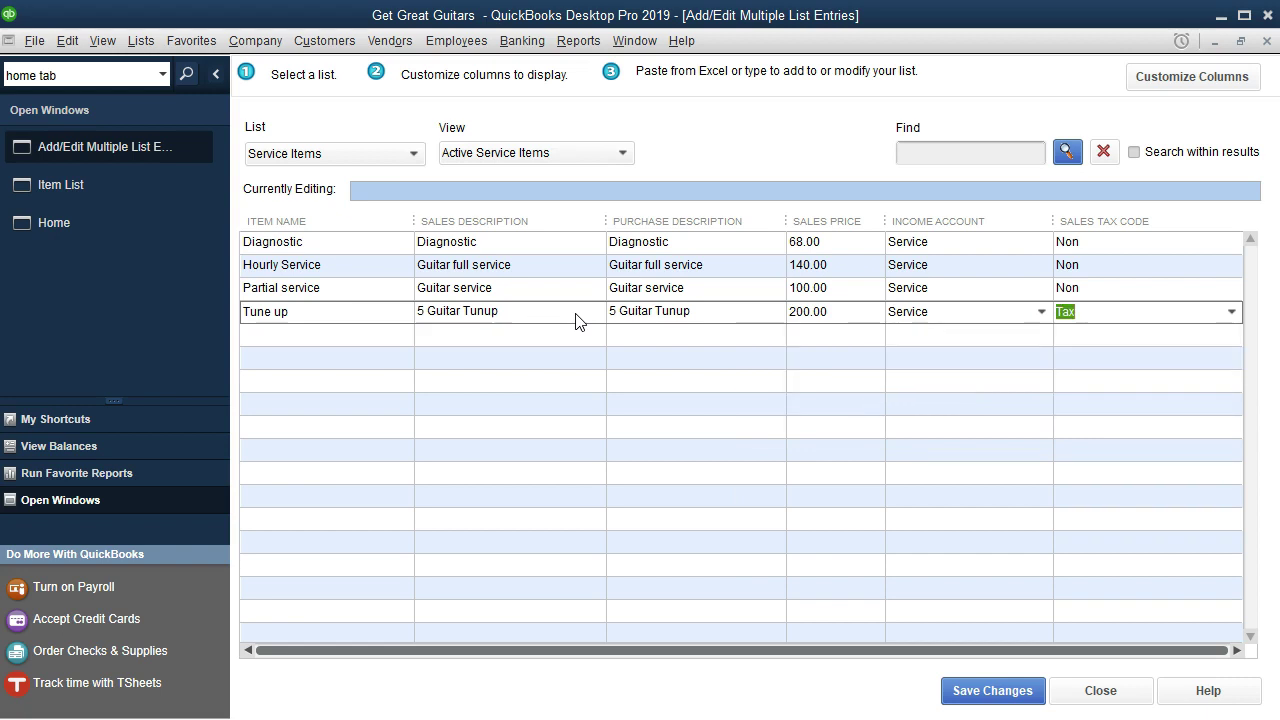
pyautogui.write('N')
pyautogui.press('Tab')
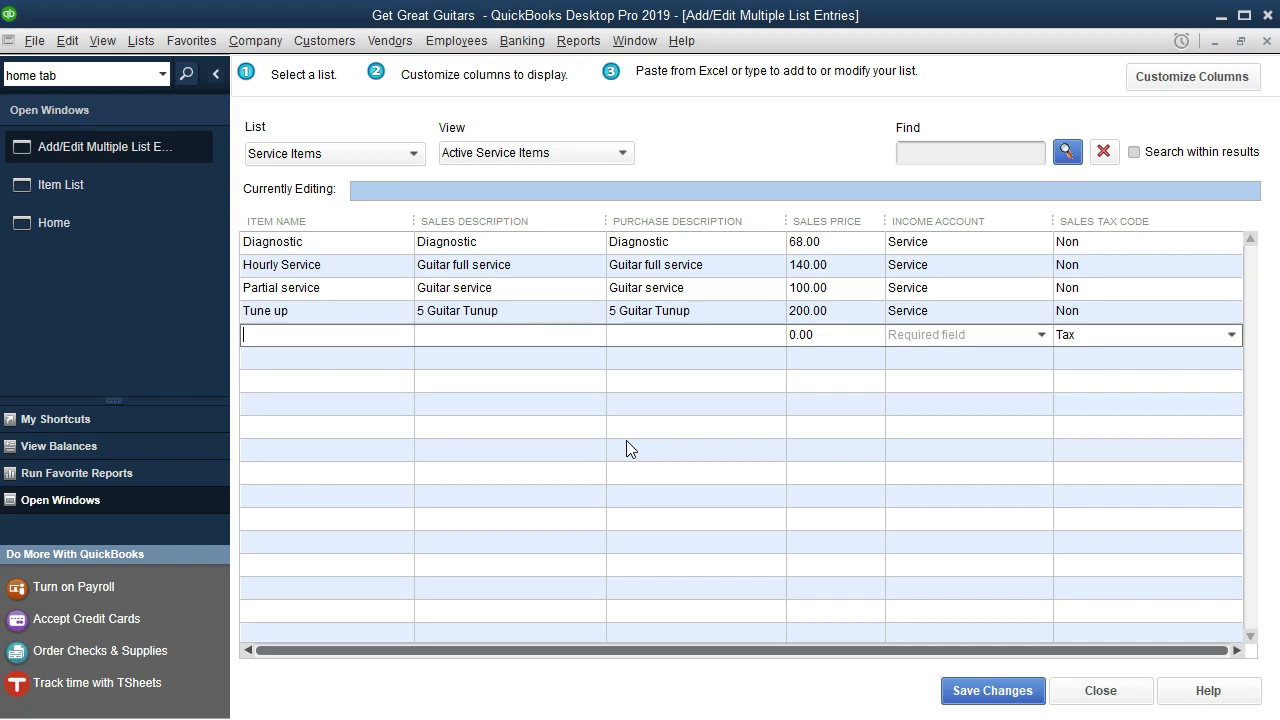
# Correct both the sales and purchase descriptions of the Tune up item to "5 Guitar Tune up".
pyautogui.click(352, 314)
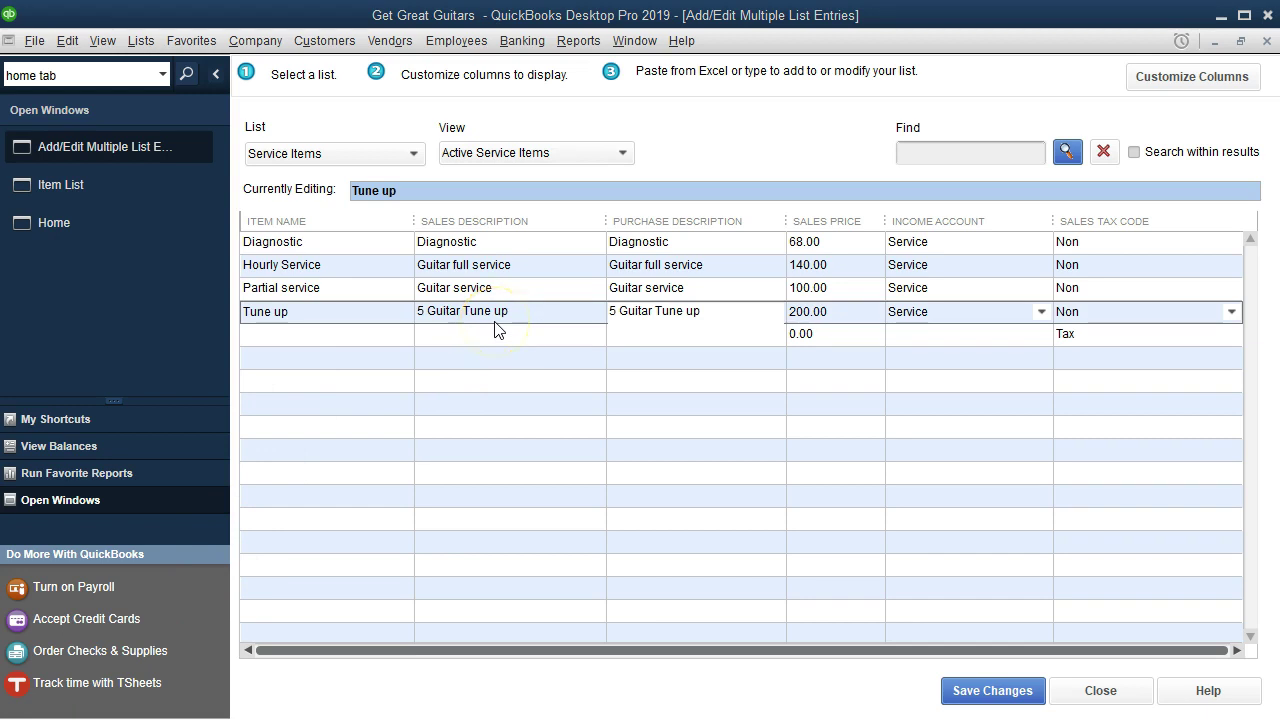
pyautogui.click(490, 342)
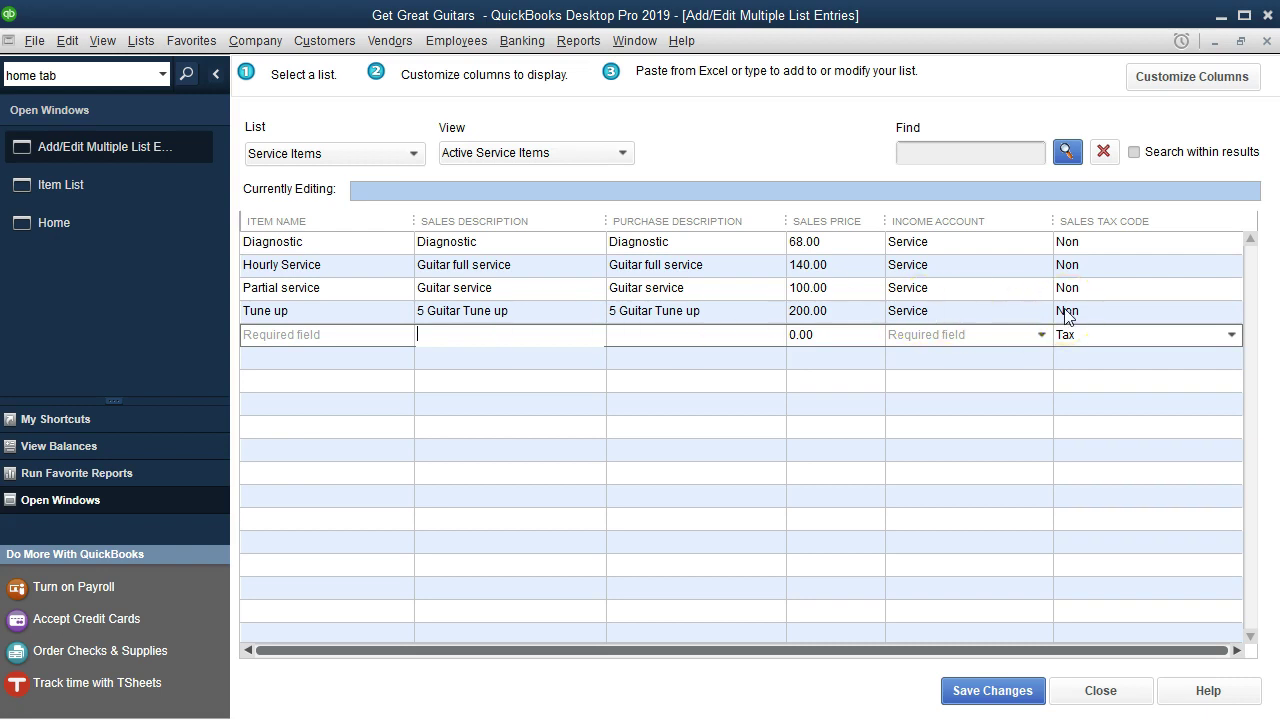
# Save the four service items entered in the multiple list entries grid and dismiss the confirmation.
pyautogui.click(1005, 697)
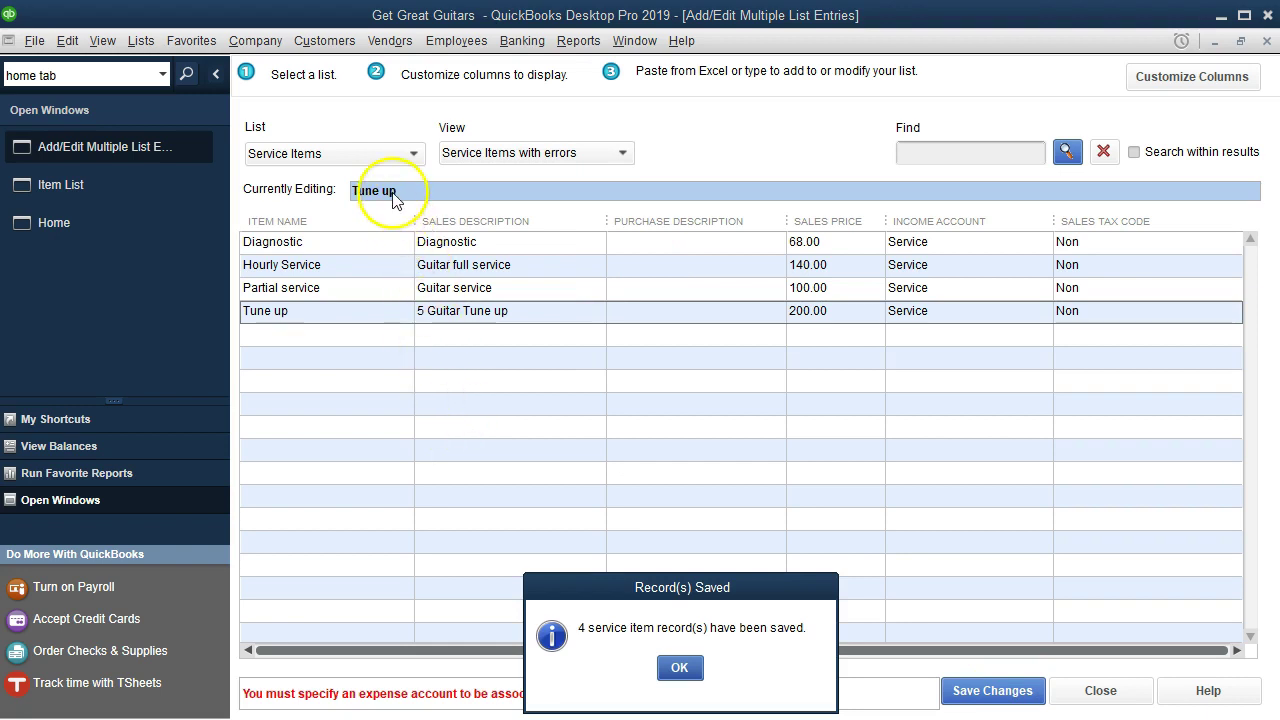
pyautogui.moveTo(594, 597); pyautogui.dragTo(741, 578)
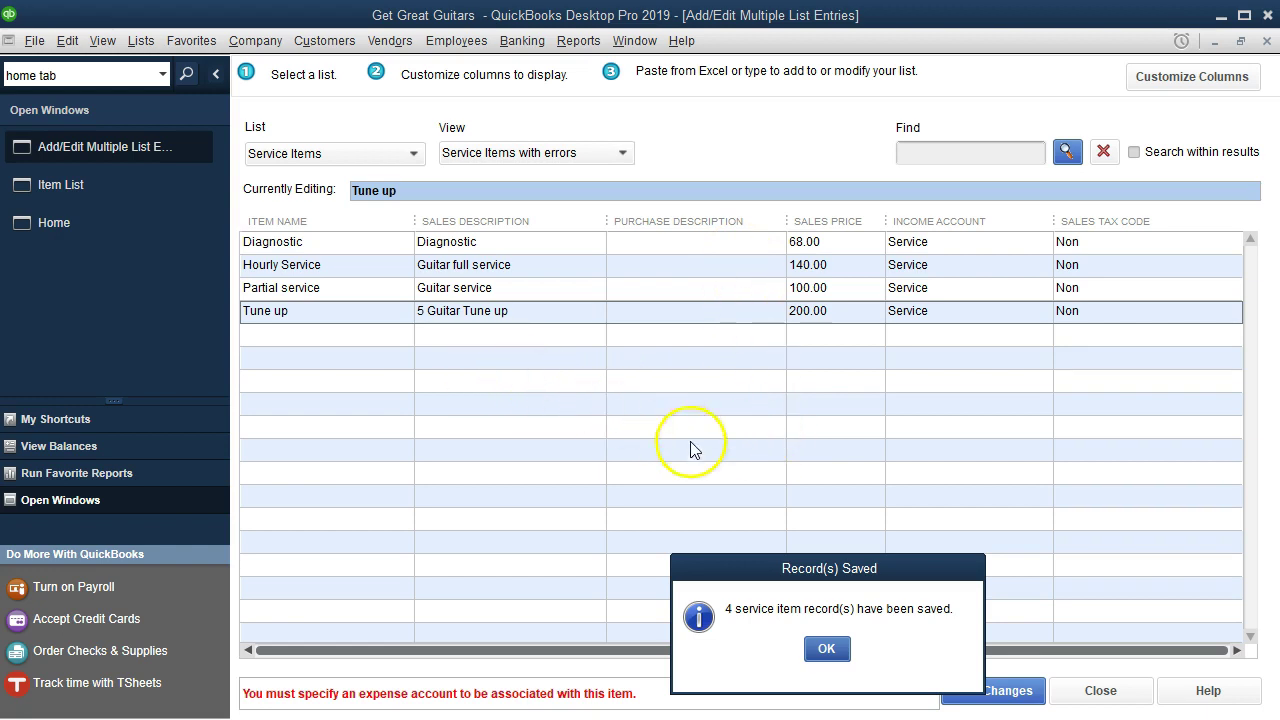
pyautogui.moveTo(760, 568); pyautogui.dragTo(706, 379)
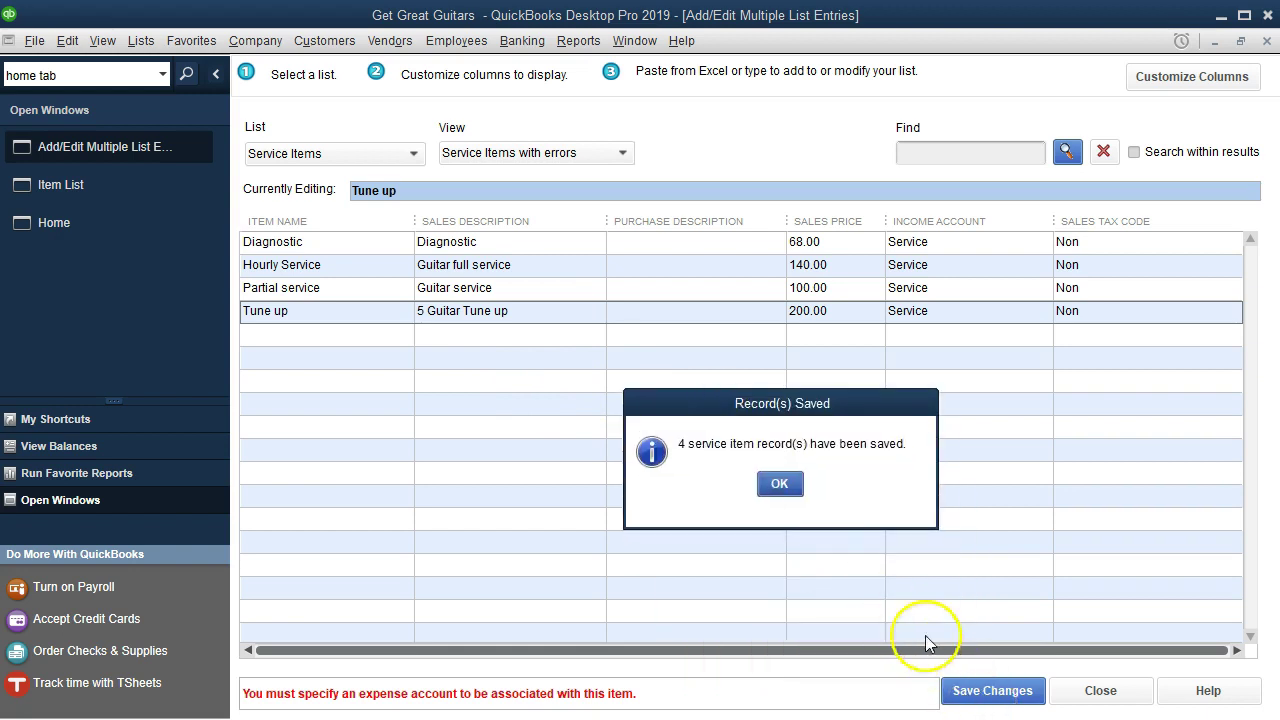
pyautogui.click(776, 488)
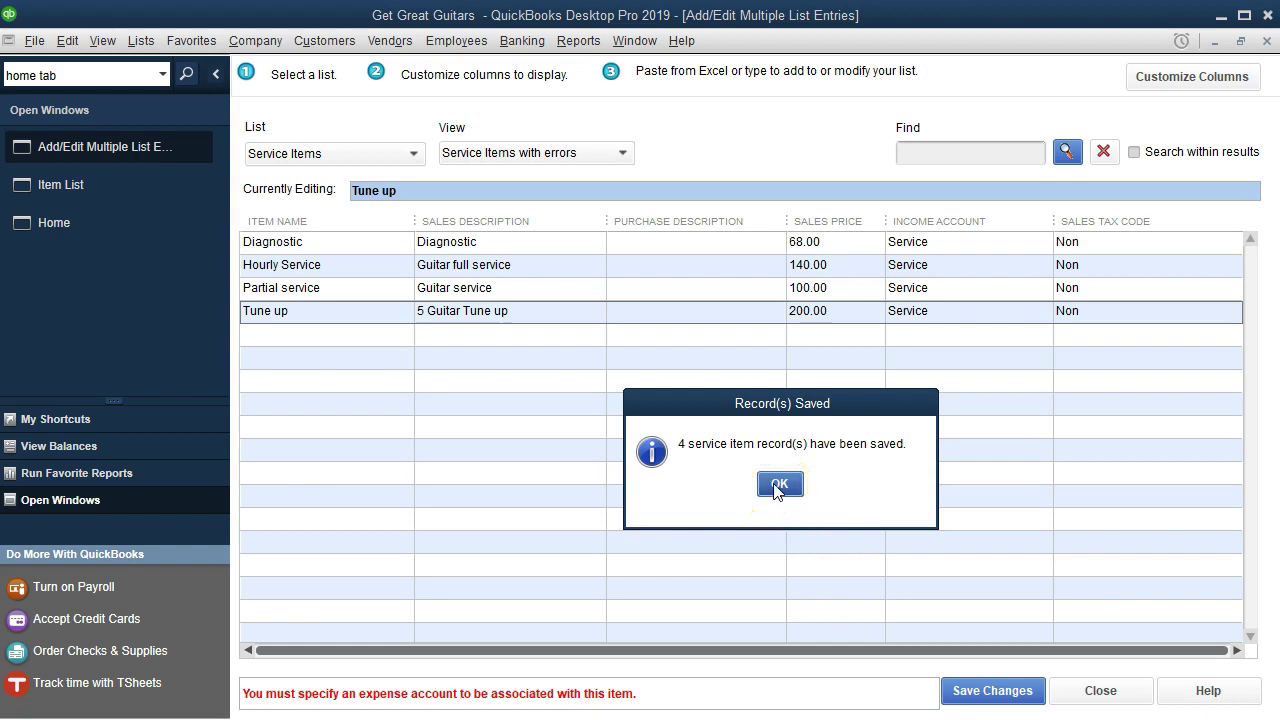
pyautogui.click(778, 486)
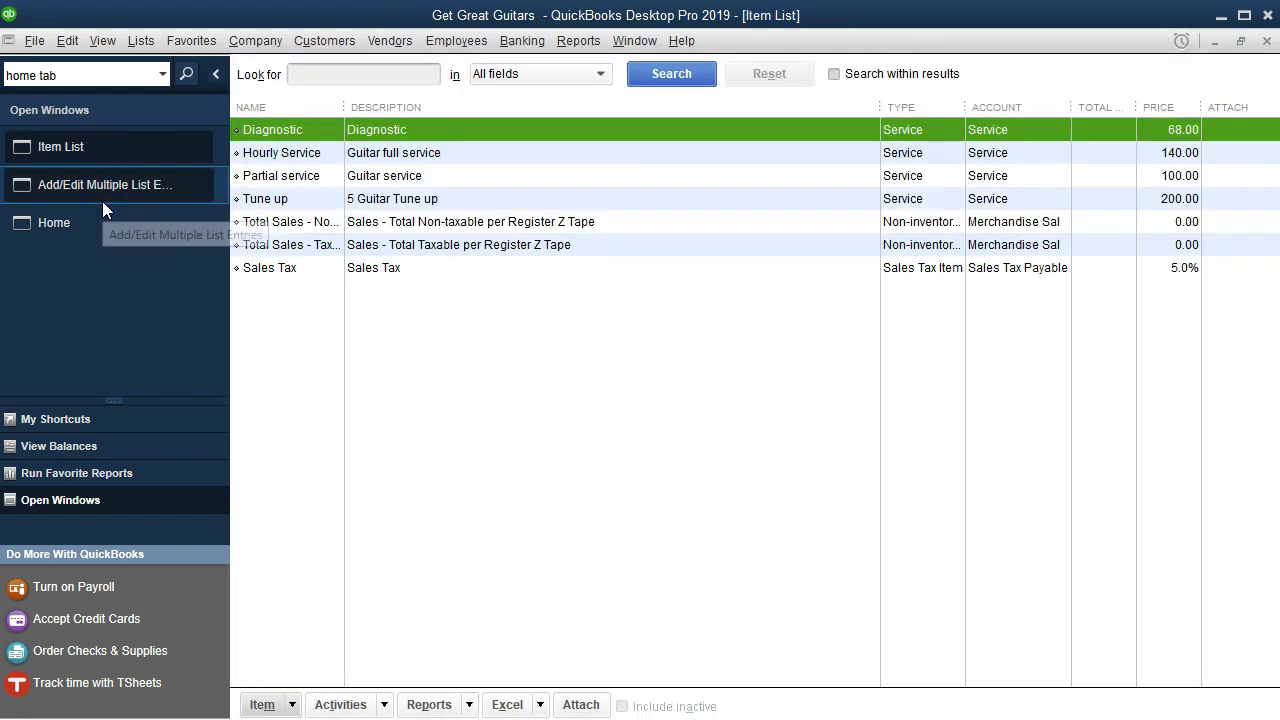
# Review the Diagnostic, Hourly Service, Partial service and Tune up entries in the Item List.
pyautogui.click(123, 146)
pyautogui.click(135, 44)
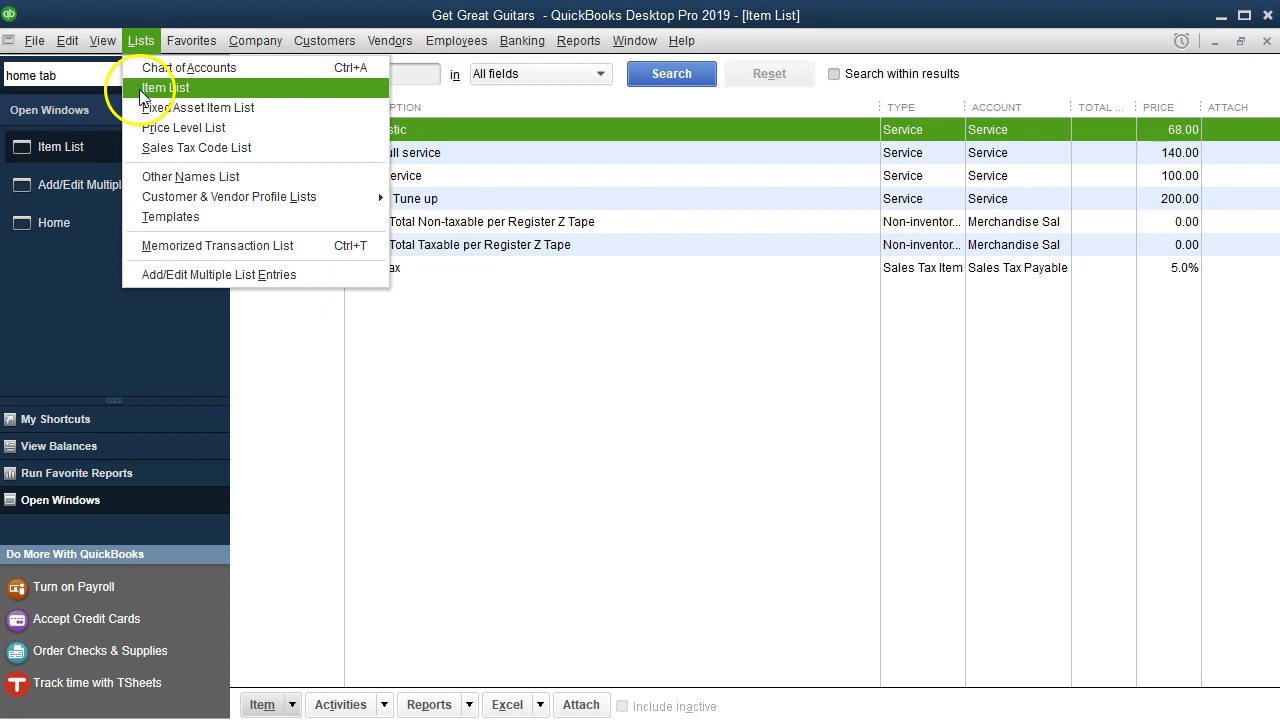
pyautogui.click(408, 378)
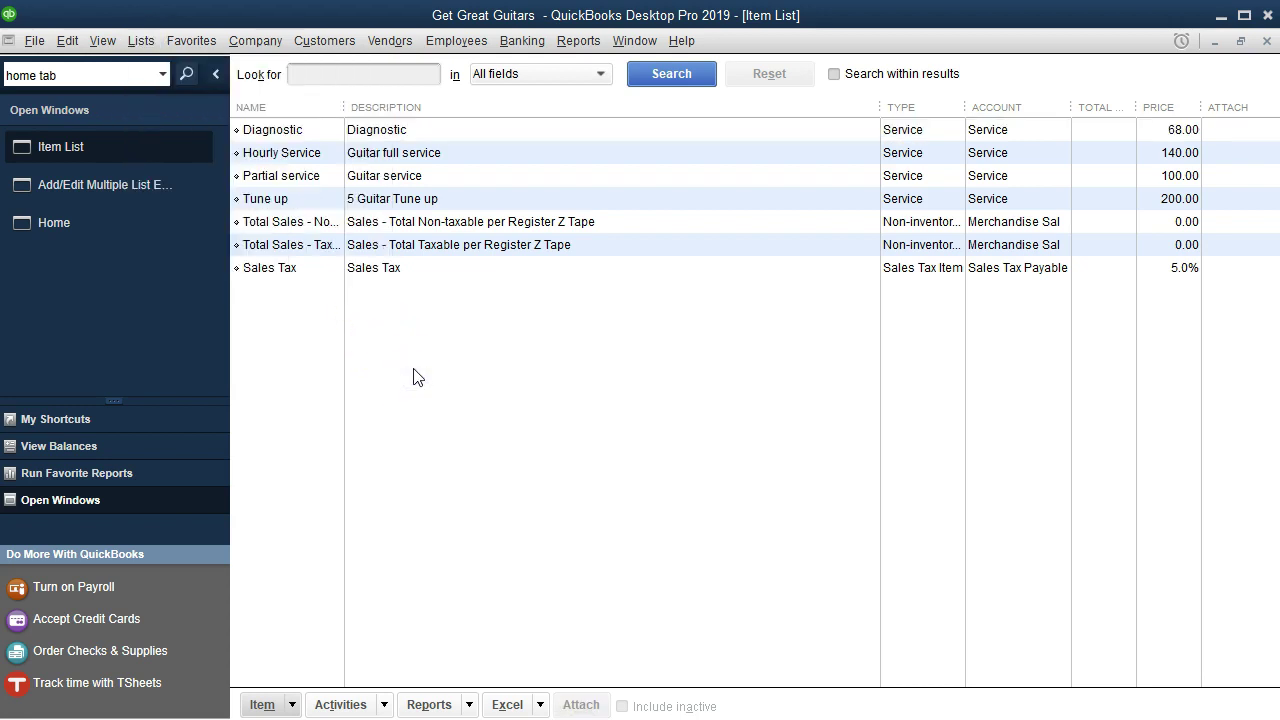
pyautogui.click(440, 129)
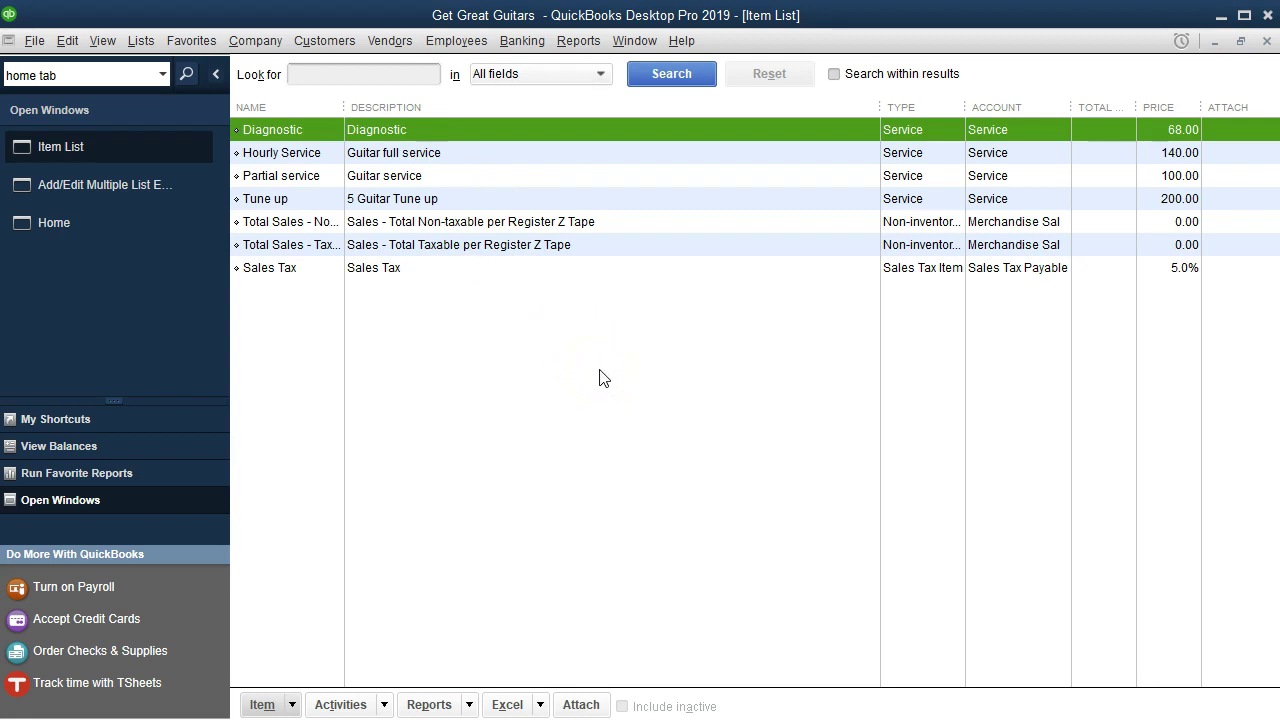
pyautogui.press('Down')
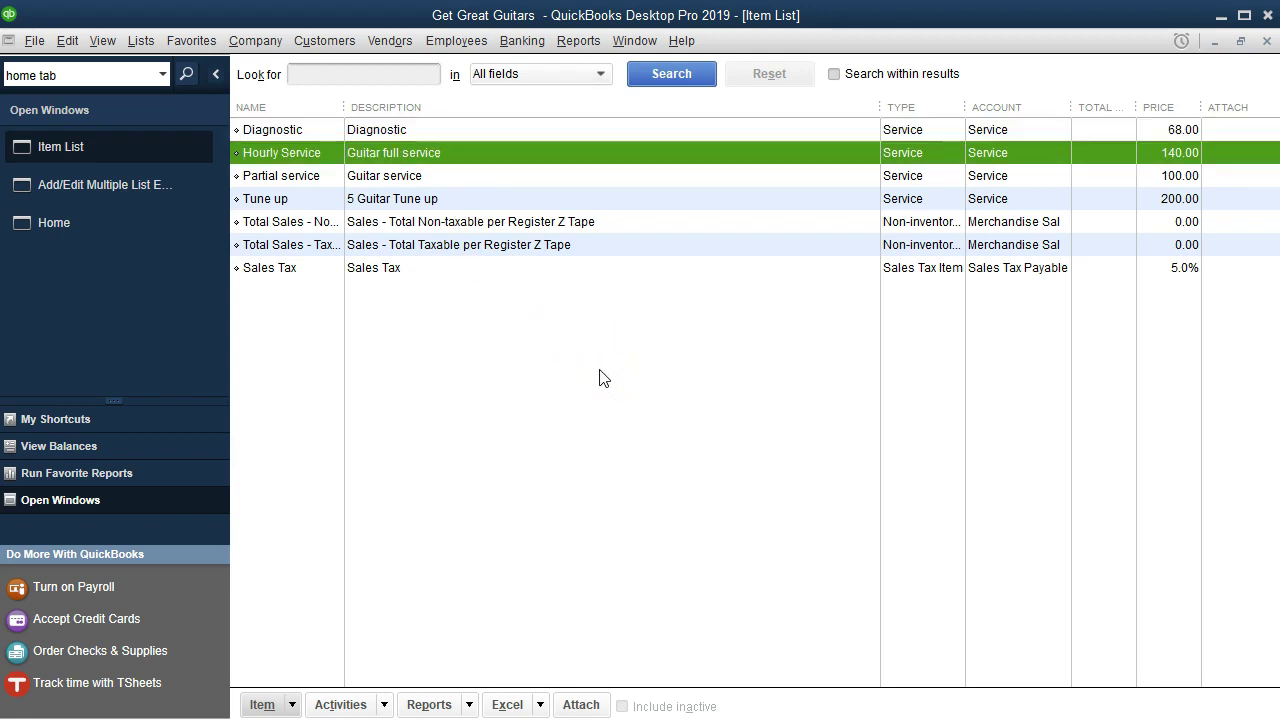
pyautogui.press('Down')
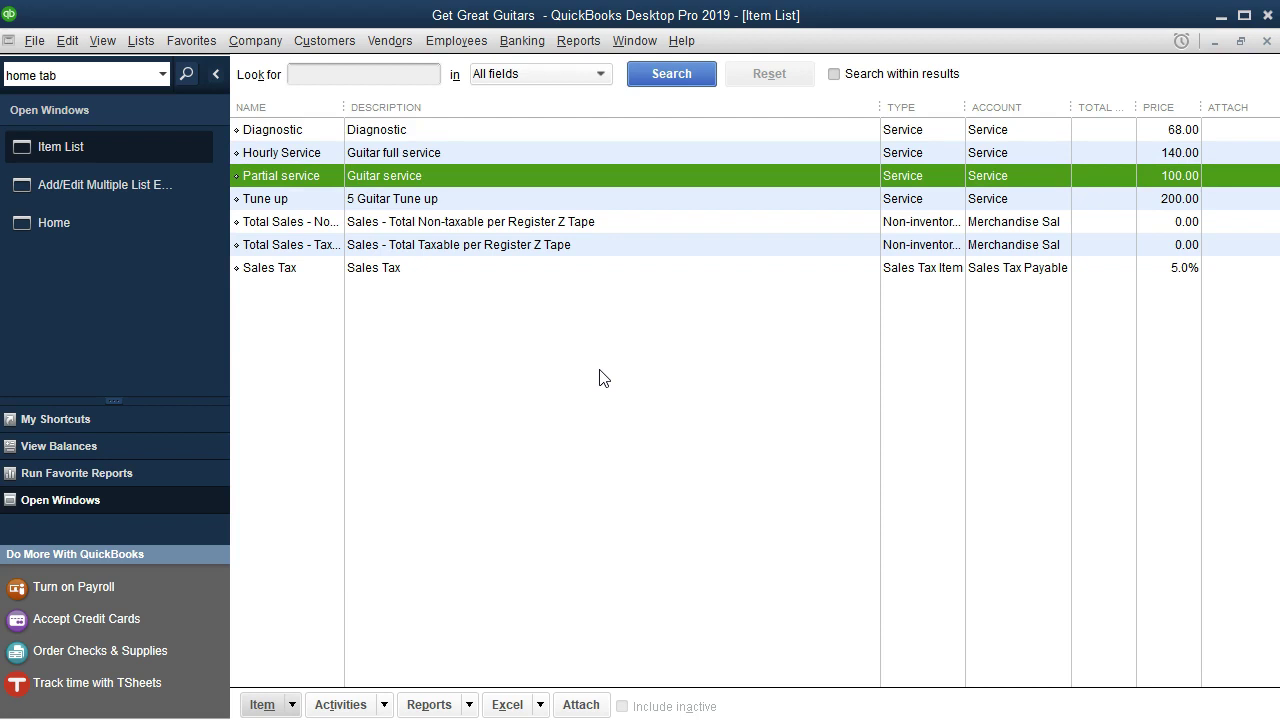
pyautogui.press('Down')
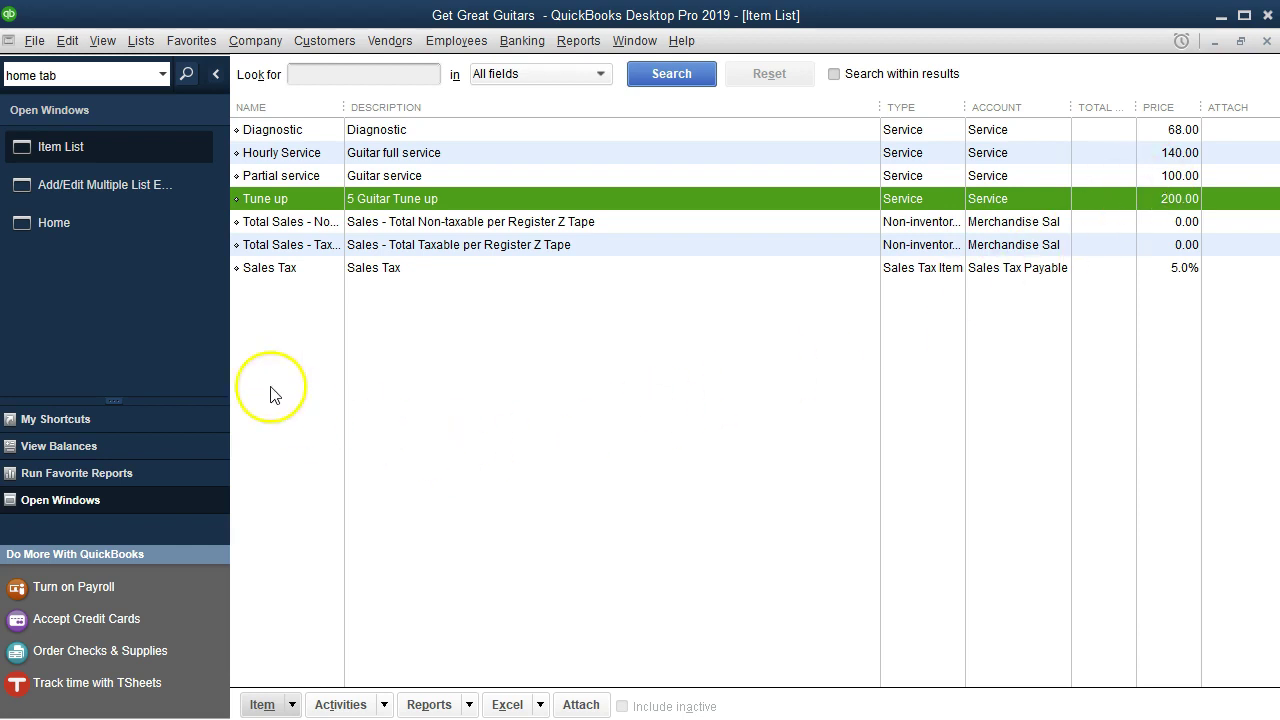
# Create a new sales receipt from the Home page and add the Tune up item on its first line.
pyautogui.click(85, 227)
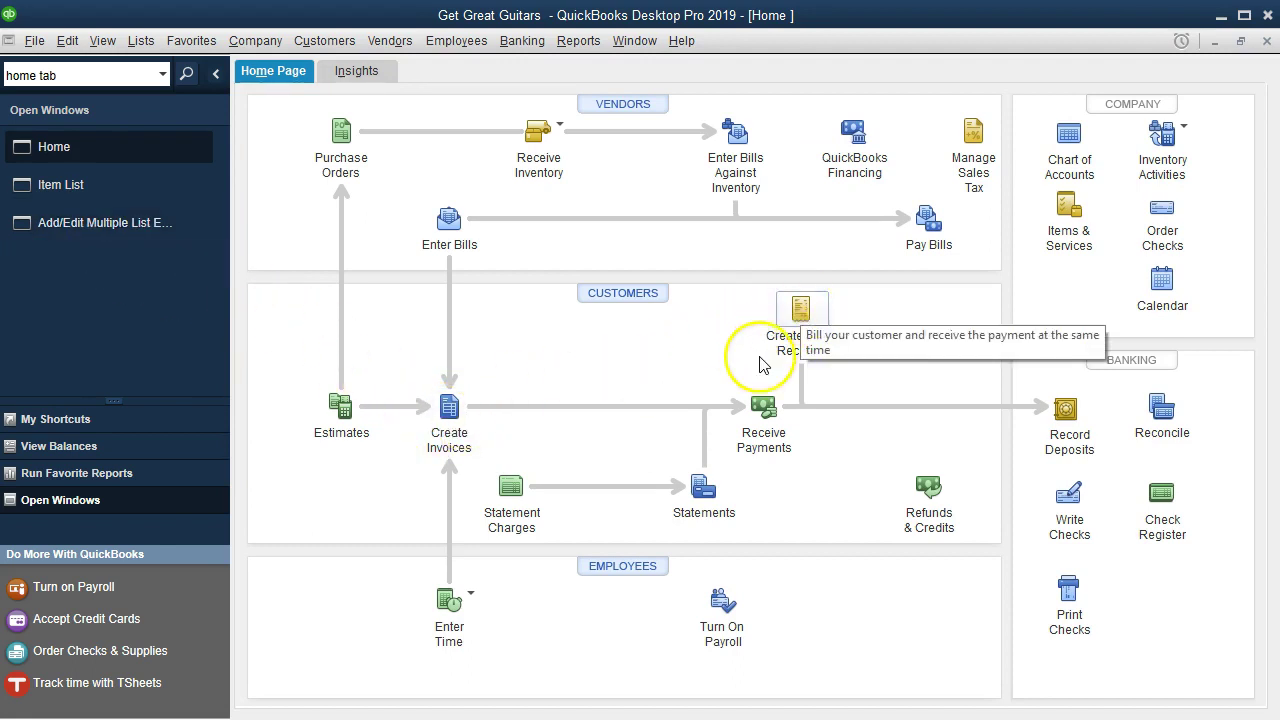
pyautogui.click(812, 308)
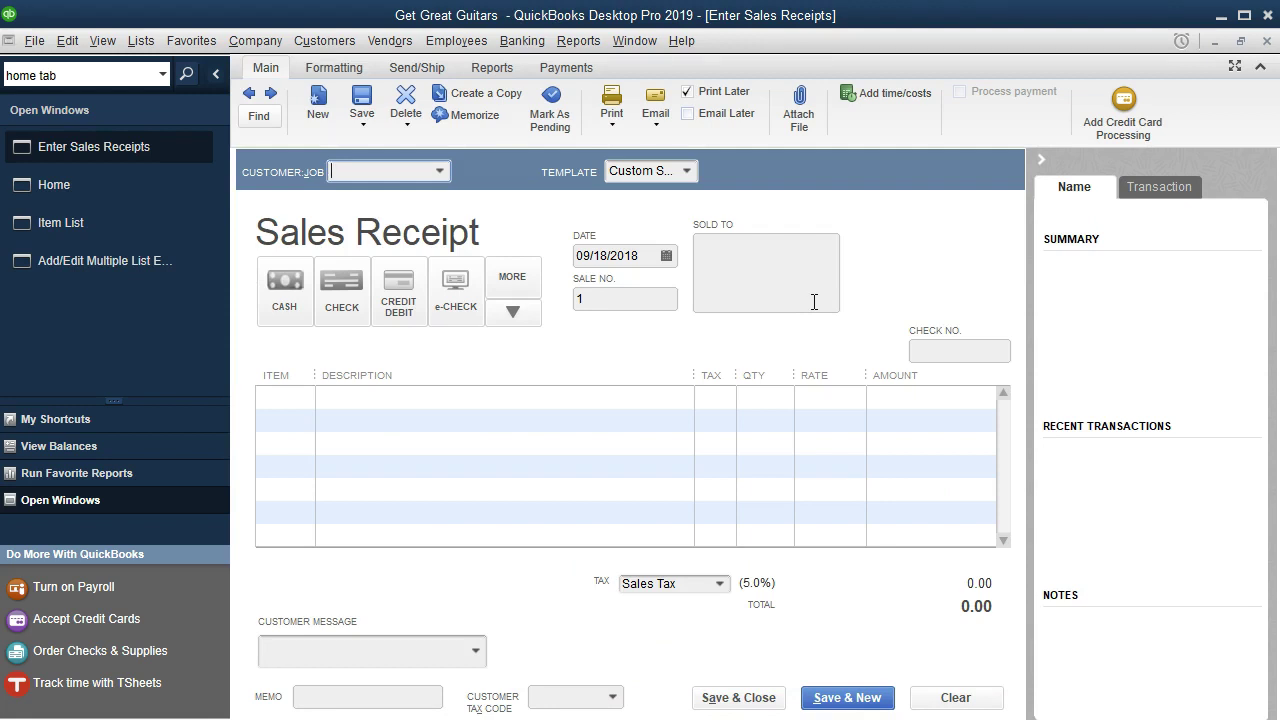
pyautogui.click(300, 399)
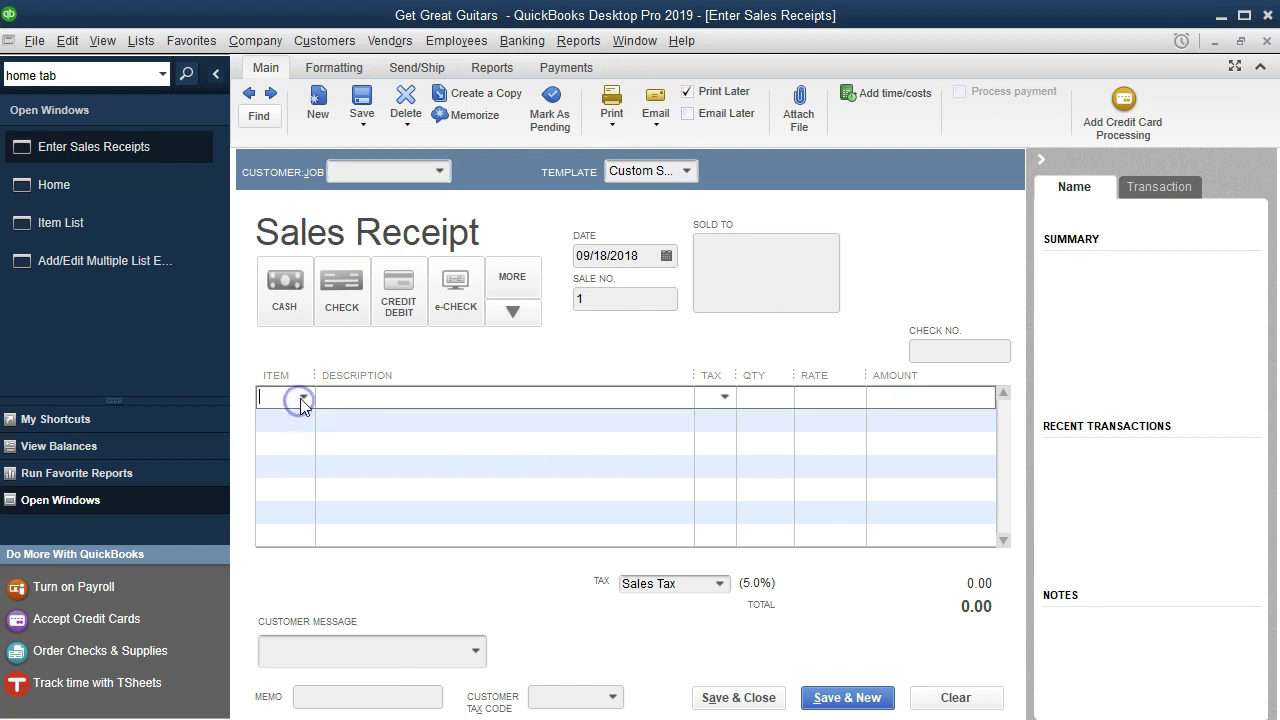
pyautogui.click(304, 399)
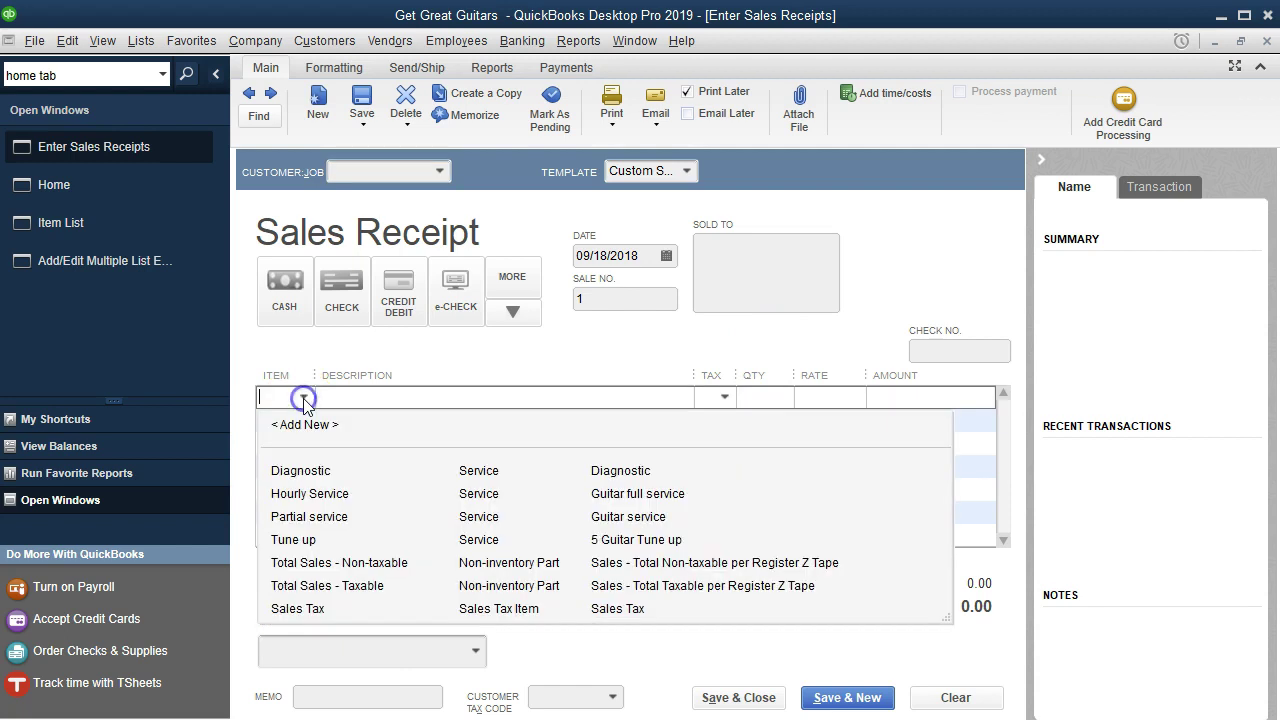
pyautogui.click(313, 541)
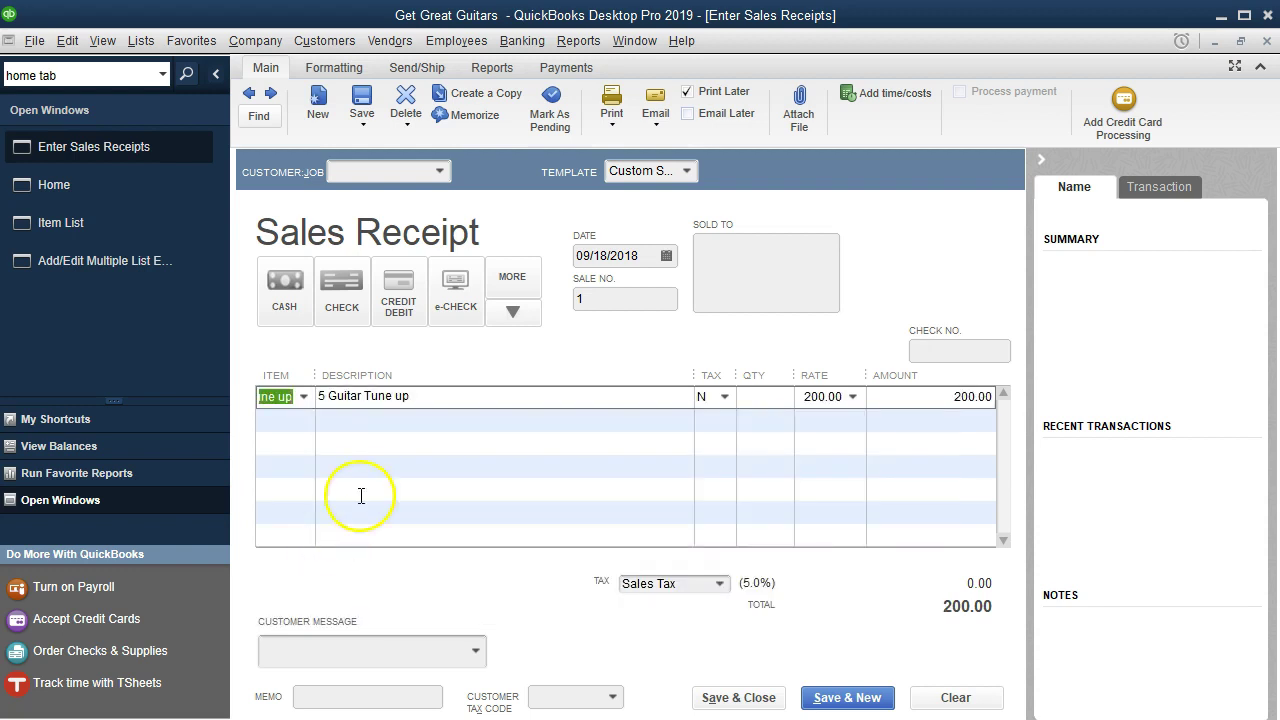
pyautogui.press('Tab')
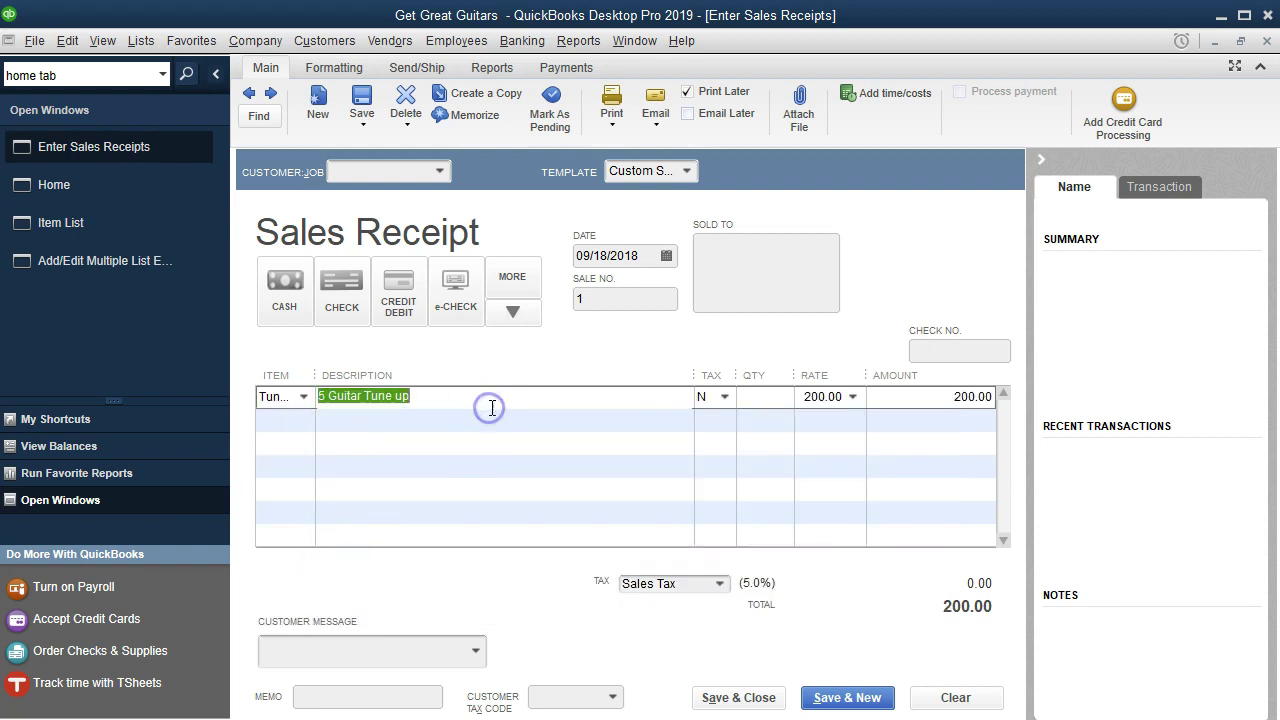
# Check the Tune up line's tax code on the sales receipt and set its quantity to 1.
pyautogui.click(712, 396)
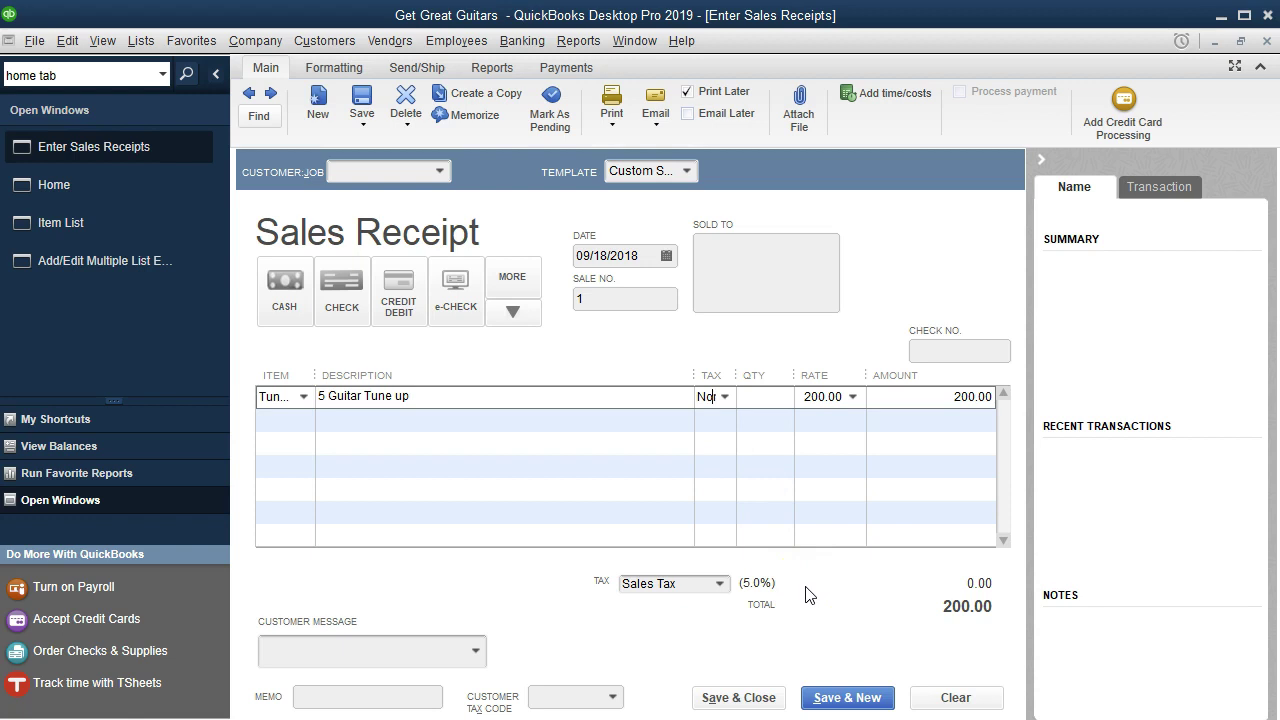
pyautogui.click(770, 401)
pyautogui.write('1')
pyautogui.press('Tab')
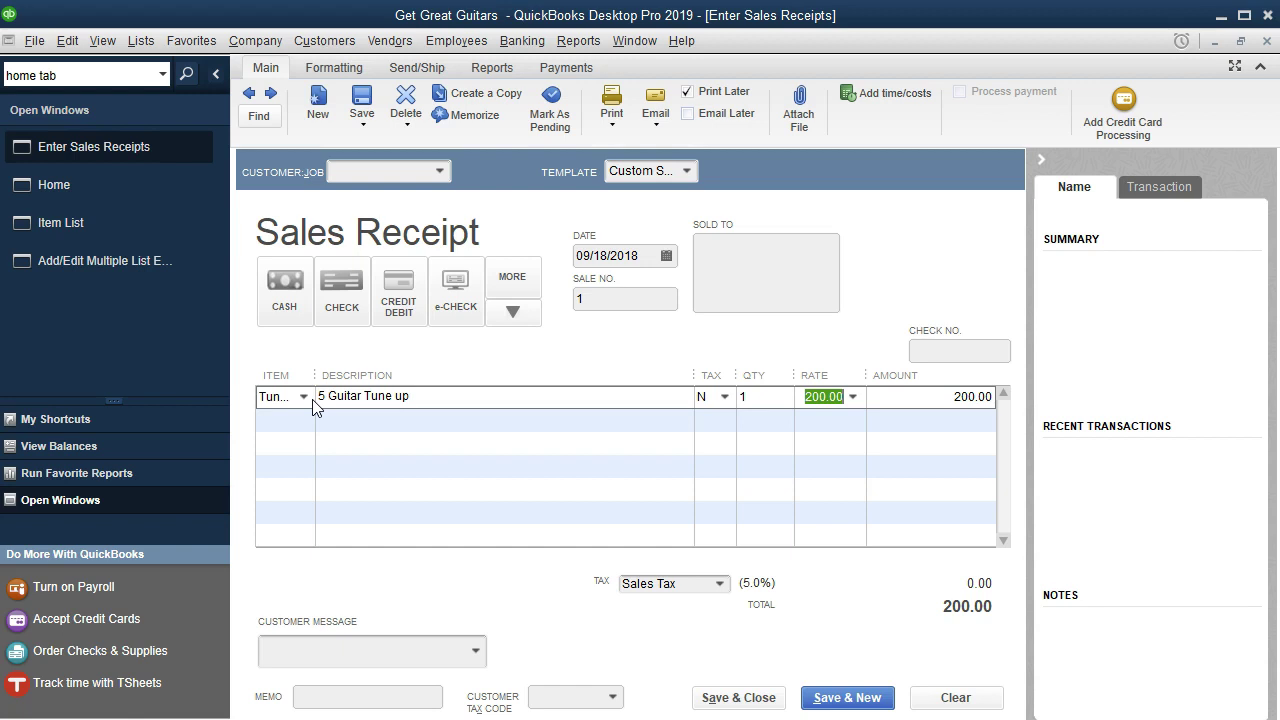
pyautogui.click(209, 606)
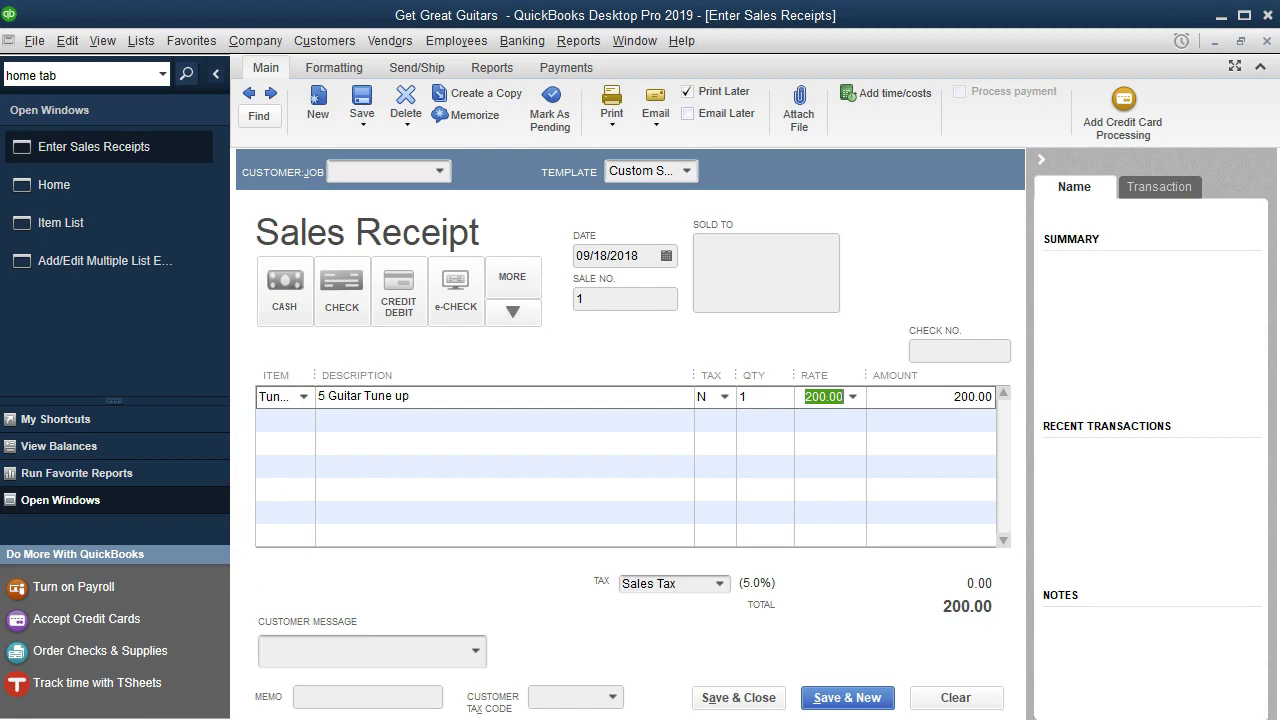